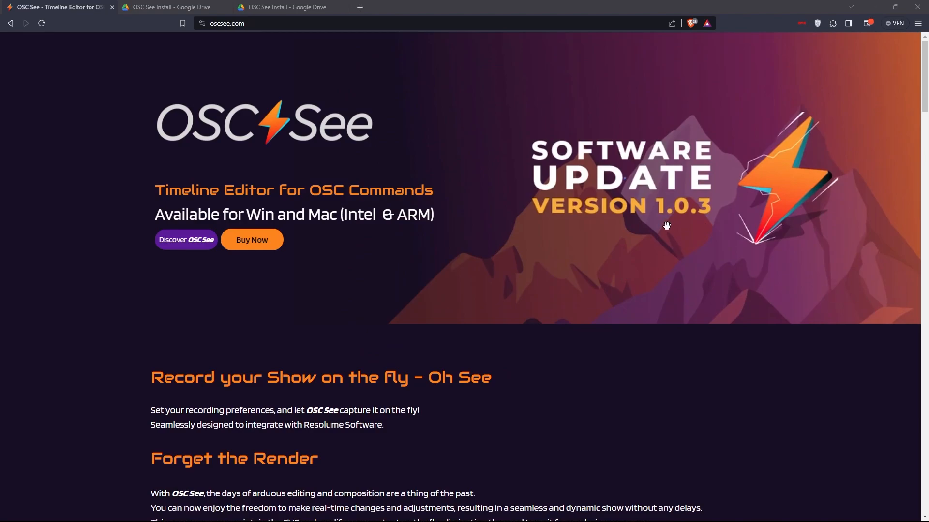
# - Open the download link in the closing "Sync your show!" section of the OSC See website
pyautogui.scroll(-15, 725, 298)
pyautogui.scroll(-20, 726, 299)
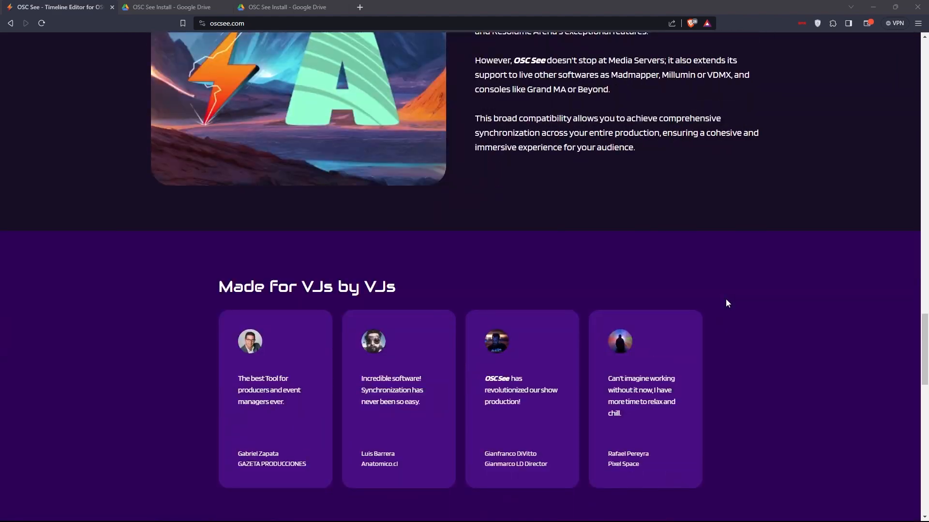
pyautogui.scroll(-15, 725, 300)
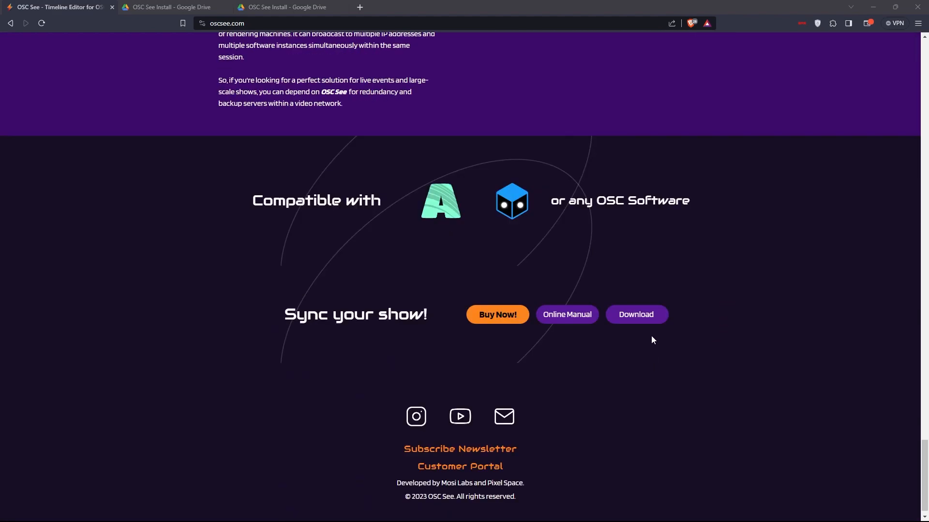
pyautogui.click(648, 314)
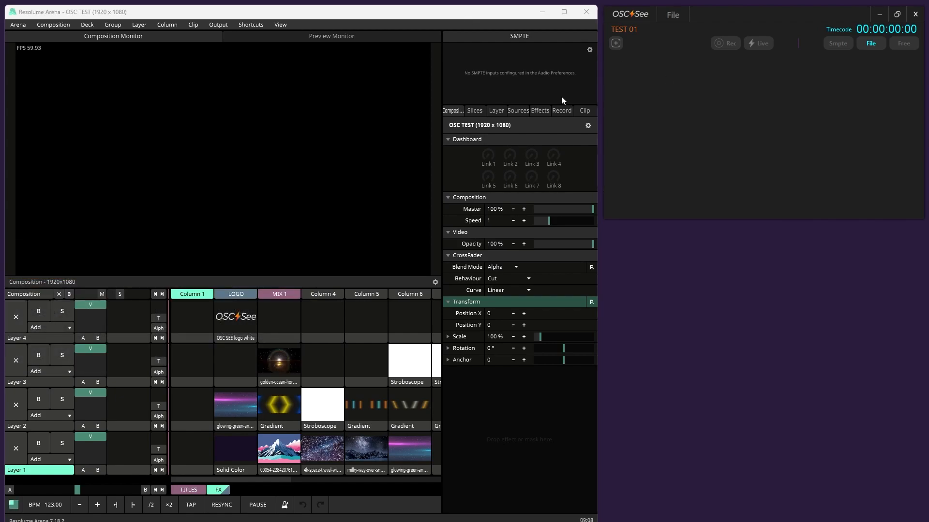
# - Switch to Resolume Arena and open its OSC preferences
pyautogui.click(417, 12)
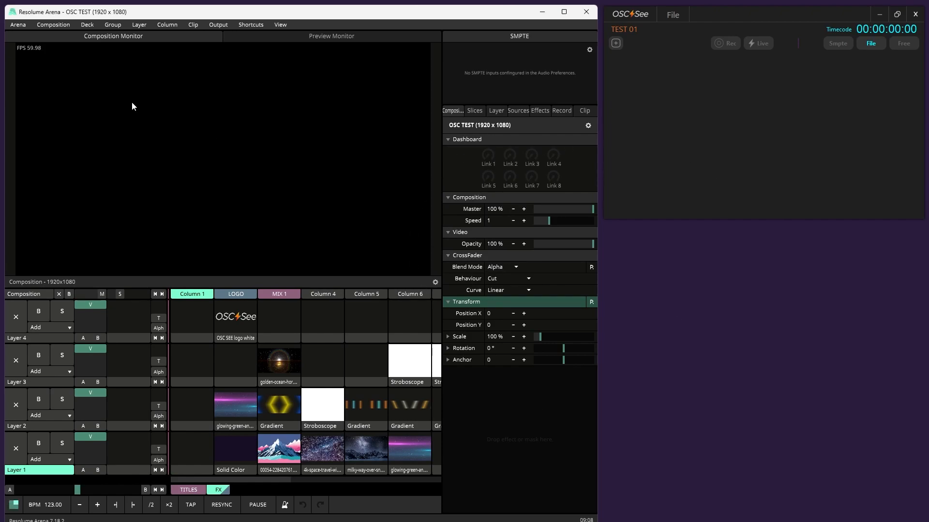
pyautogui.click(19, 27)
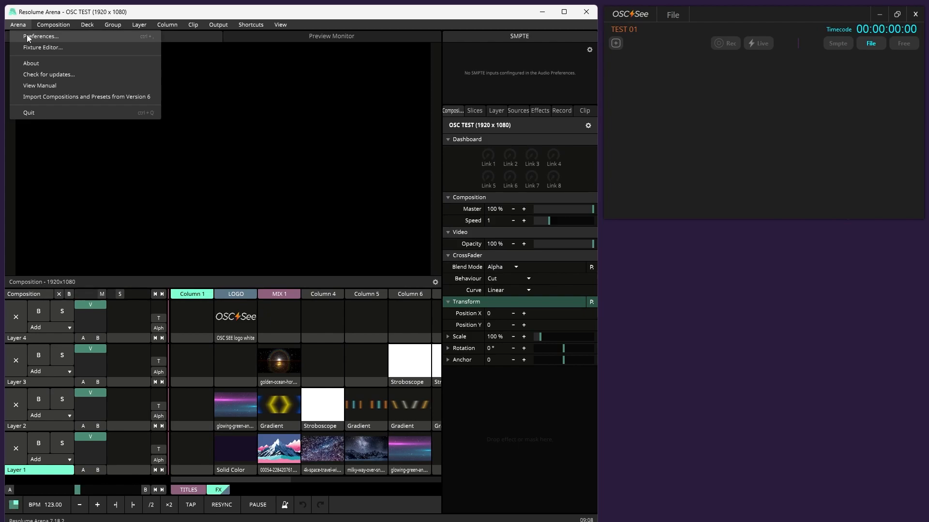
pyautogui.click(28, 38)
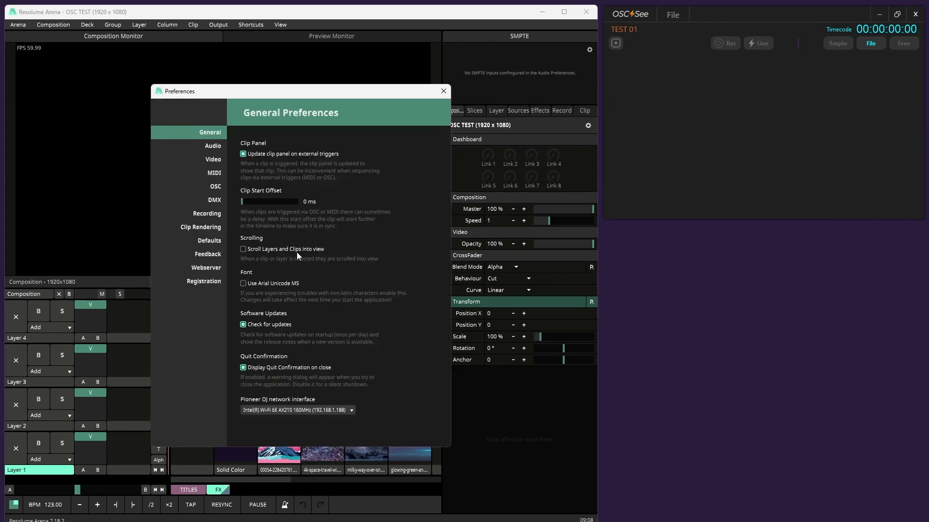
pyautogui.click(206, 187)
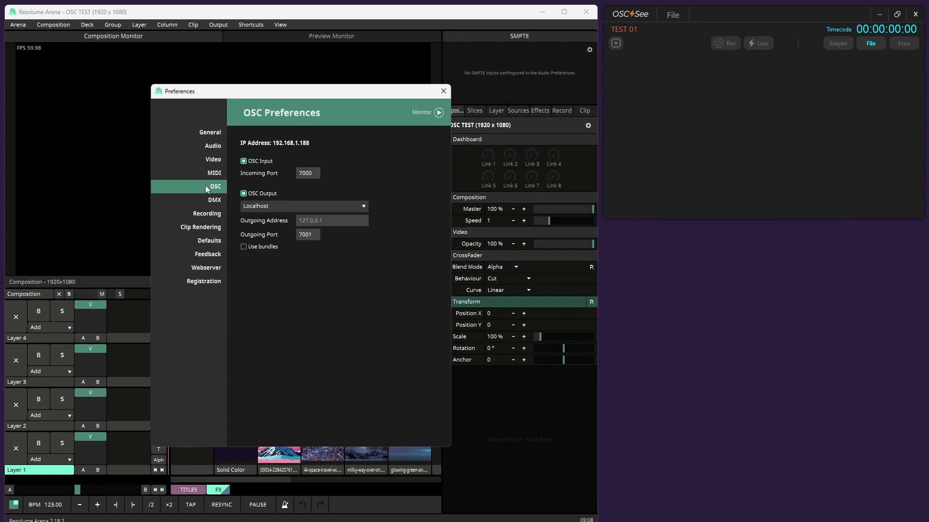
# - Switch to OSC See, open its settings and place the settings window clear of the Arena preferences
pyautogui.click(626, 17)
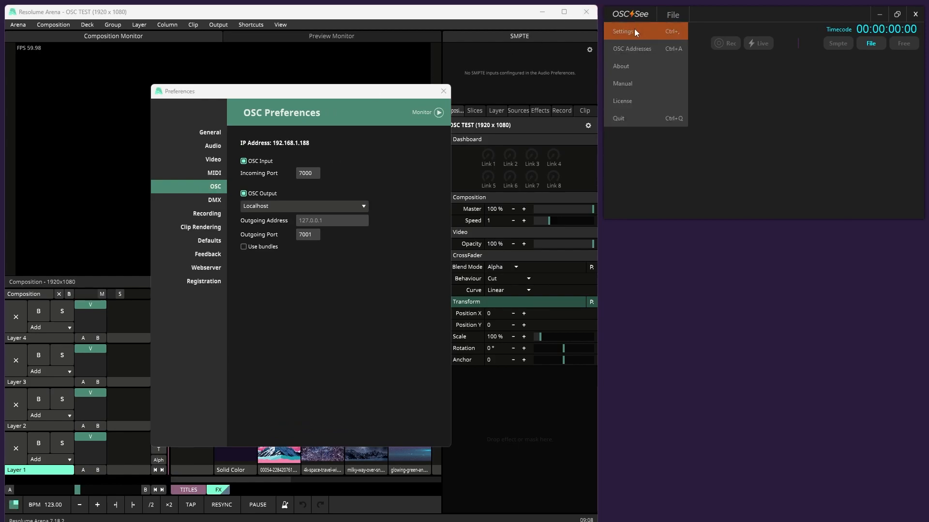
pyautogui.click(635, 32)
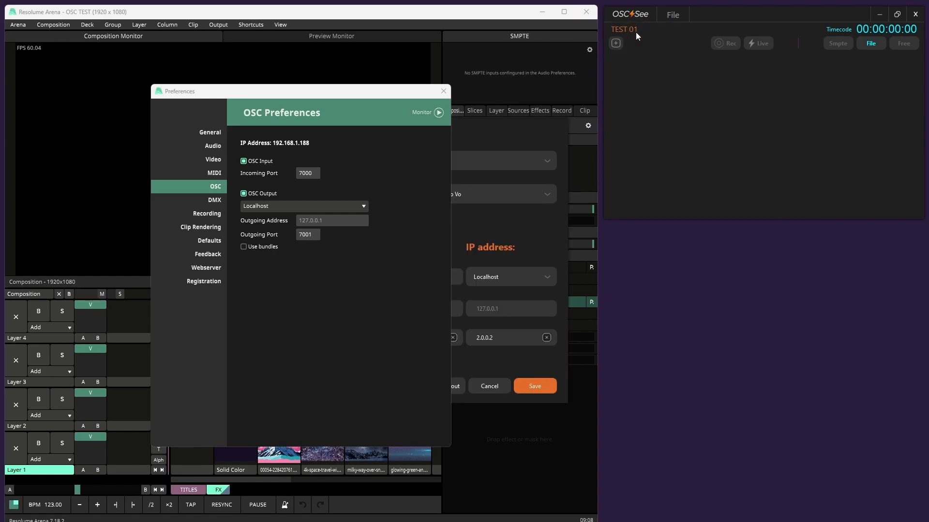
pyautogui.moveTo(843, 137); pyautogui.dragTo(774, 110)
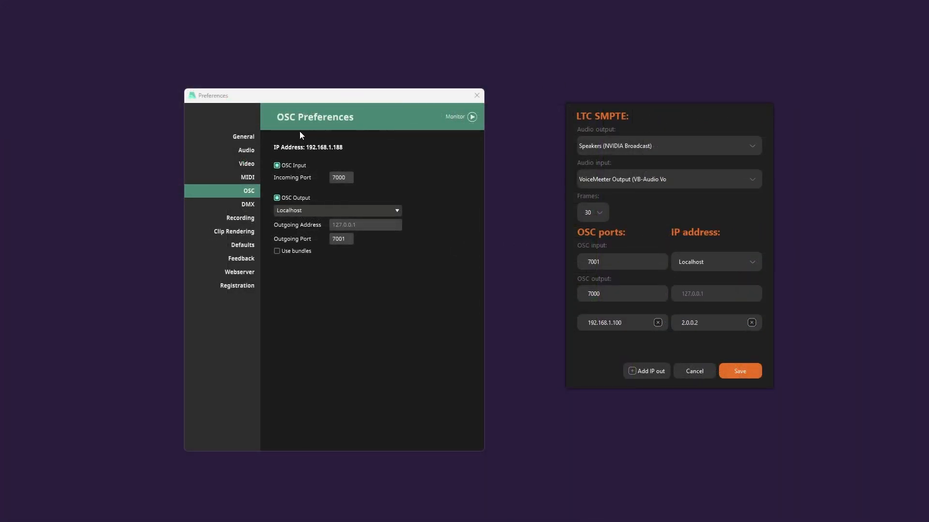
# - Expand the OSC message monitor in Arena's preferences to inspect the traffic list, and collapse it
pyautogui.moveTo(362, 96); pyautogui.dragTo(346, 96)
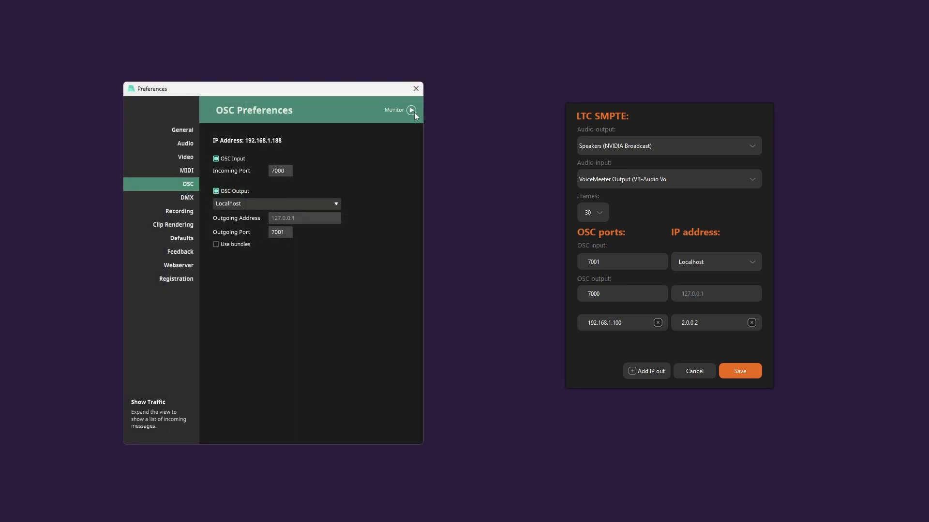
pyautogui.click(414, 112)
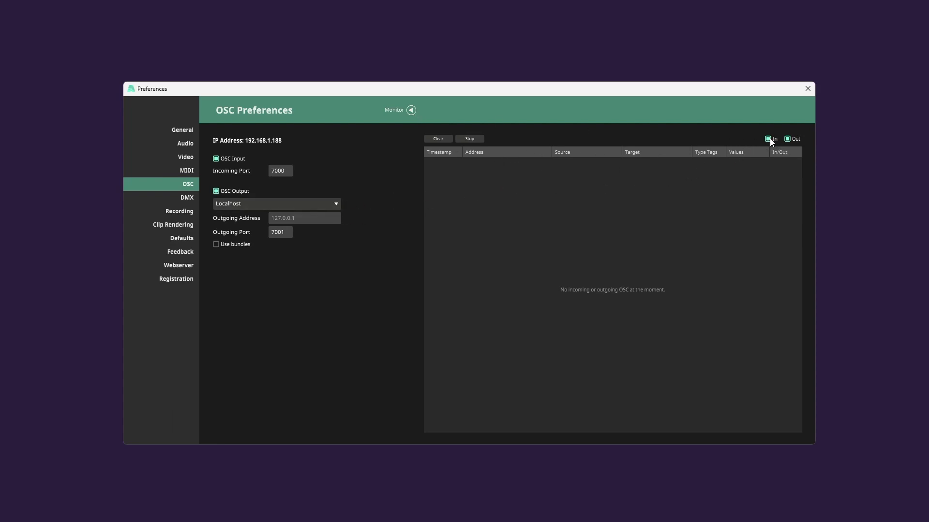
pyautogui.click(411, 111)
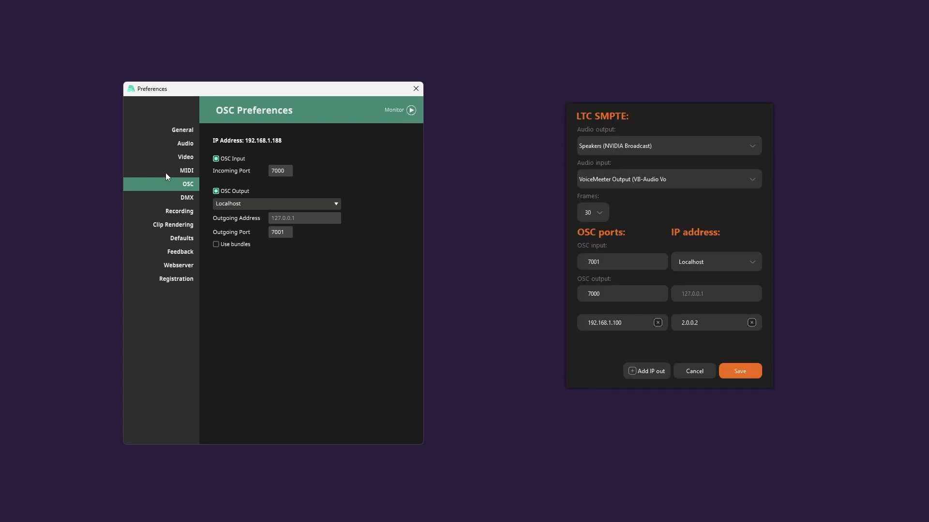
# - Switch OSC Input and OSC Output off and back on in Arena's OSC preferences
pyautogui.click(216, 159)
pyautogui.click(216, 191)
pyautogui.click(216, 192)
pyautogui.click(216, 158)
# - Bring both settings windows closer together and compare Arena's incoming port with the OSC output port in OSC See
pyautogui.click(289, 172)
pyautogui.moveTo(651, 114); pyautogui.dragTo(620, 104)
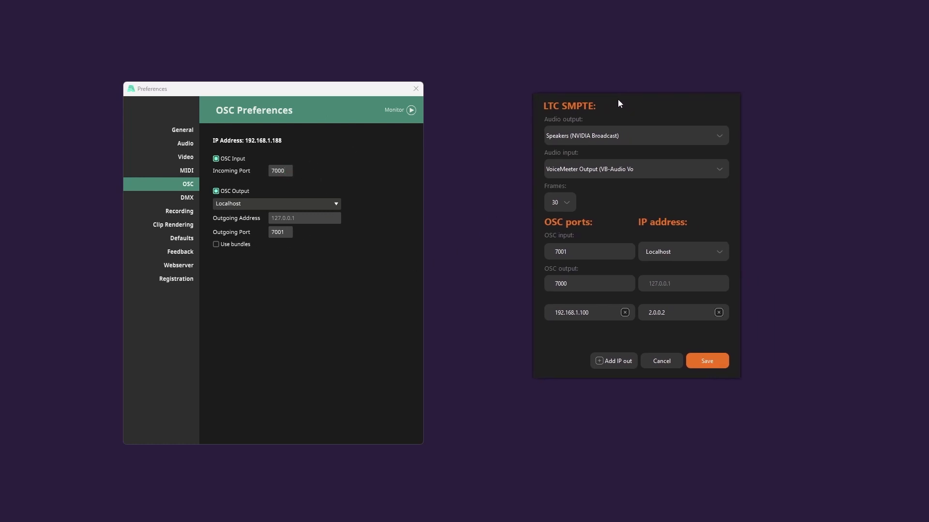
pyautogui.moveTo(346, 92); pyautogui.dragTo(357, 92)
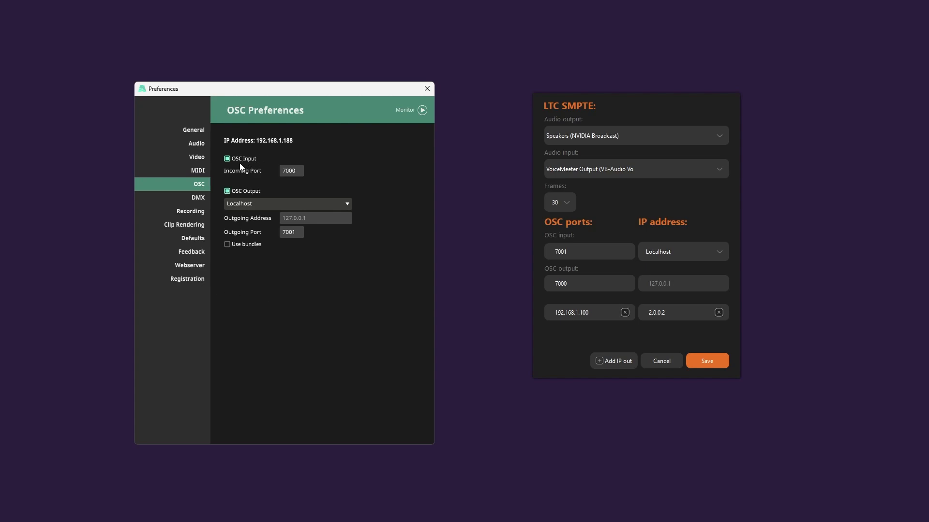
pyautogui.click(296, 170)
pyautogui.click(298, 171)
pyautogui.click(590, 283)
# - Try Broadcast as Arena's OSC output target, restore Localhost, and keep Localhost as the OSC See IP address
pyautogui.click(307, 207)
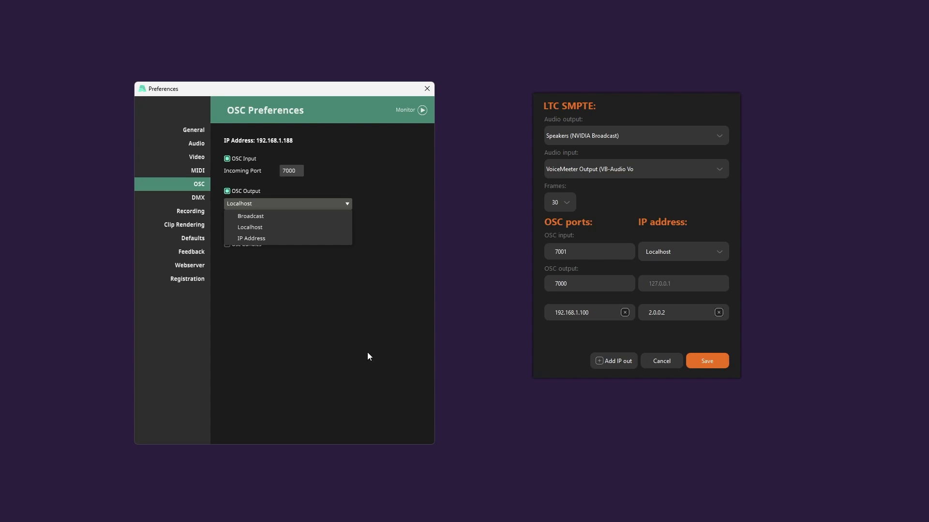
pyautogui.click(284, 217)
pyautogui.click(314, 204)
pyautogui.click(304, 225)
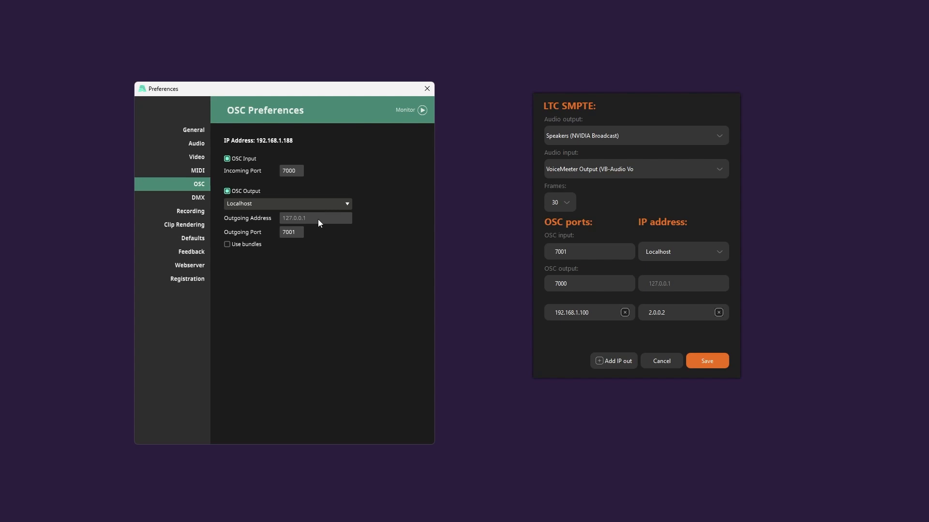
pyautogui.click(711, 251)
pyautogui.click(693, 271)
# - Enlarge the OSC See settings window, adding and removing a blank output IP entry
pyautogui.click(608, 367)
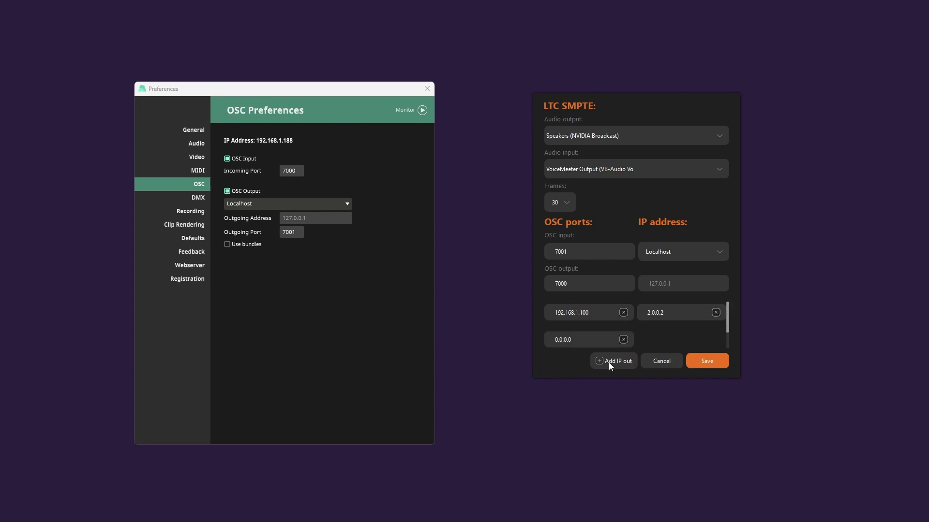
pyautogui.moveTo(738, 378); pyautogui.dragTo(836, 430)
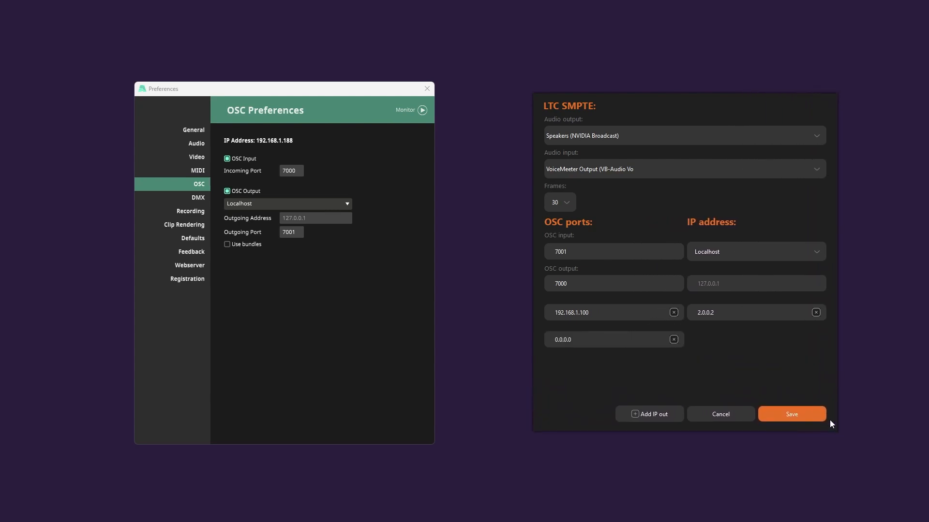
pyautogui.click(674, 340)
# - Set the first additional output IP address in OSC See to 192.168.1.99
pyautogui.click(456, 253)
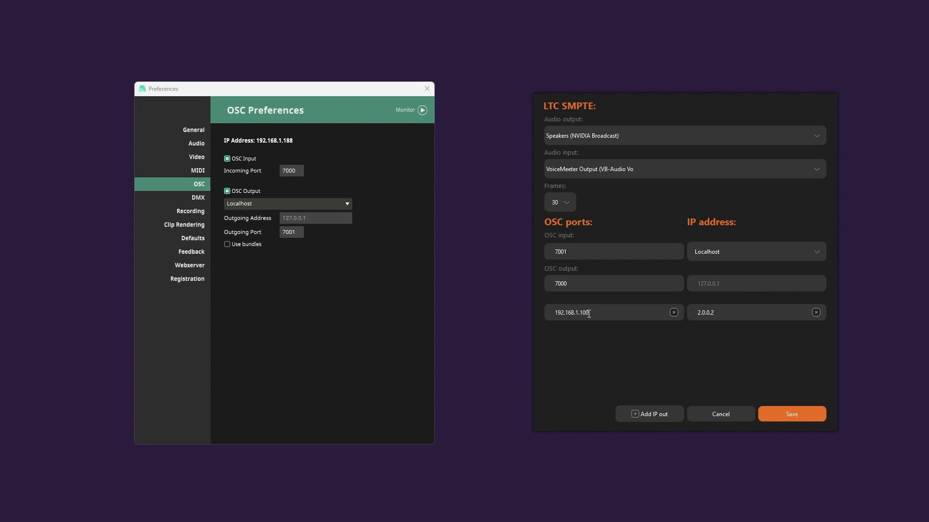
pyautogui.press('BackSpace')
pyautogui.press('BackSpace')
pyautogui.write('99')
# - Add several blank output IP entries in OSC See and remove them again
pyautogui.click(668, 416)
pyautogui.click(668, 416)
pyautogui.click(669, 416)
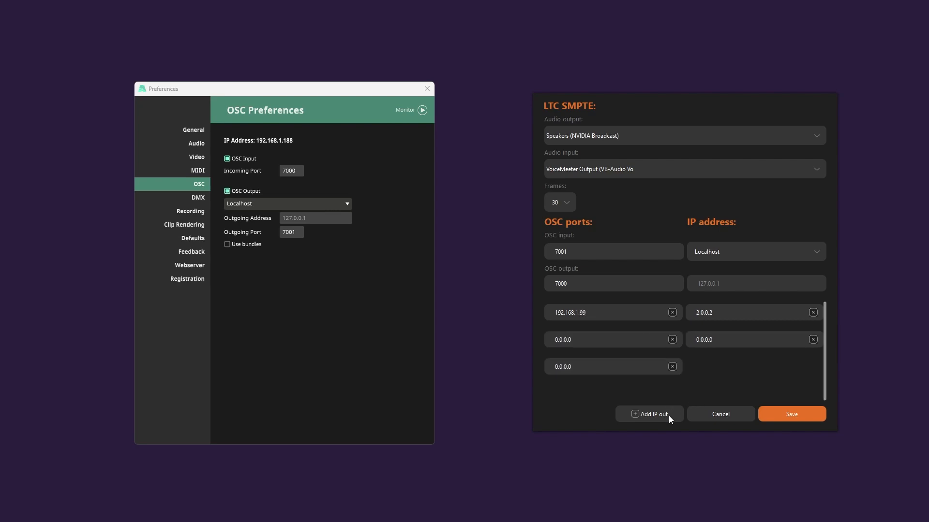
pyautogui.click(668, 416)
pyautogui.click(672, 366)
pyautogui.click(449, 254)
pyautogui.moveTo(351, 90); pyautogui.dragTo(281, 89)
pyautogui.click(450, 252)
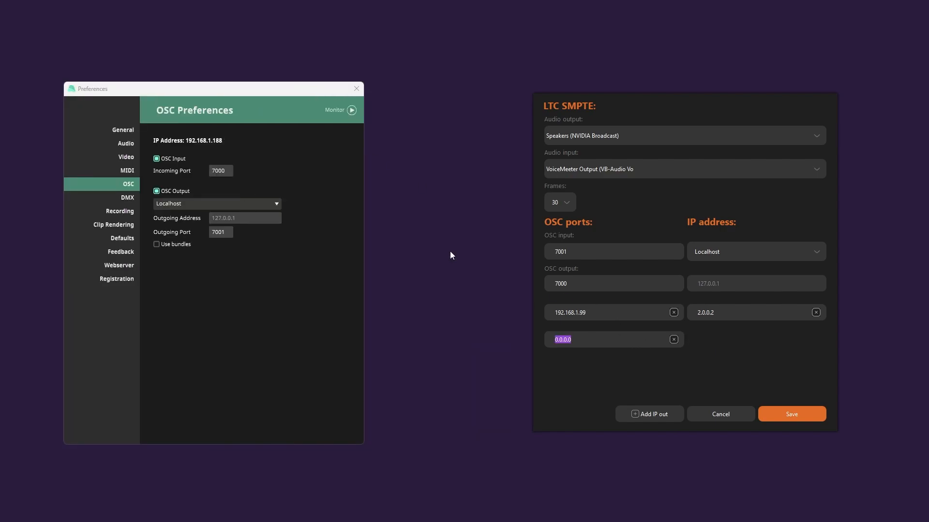
pyautogui.click(675, 340)
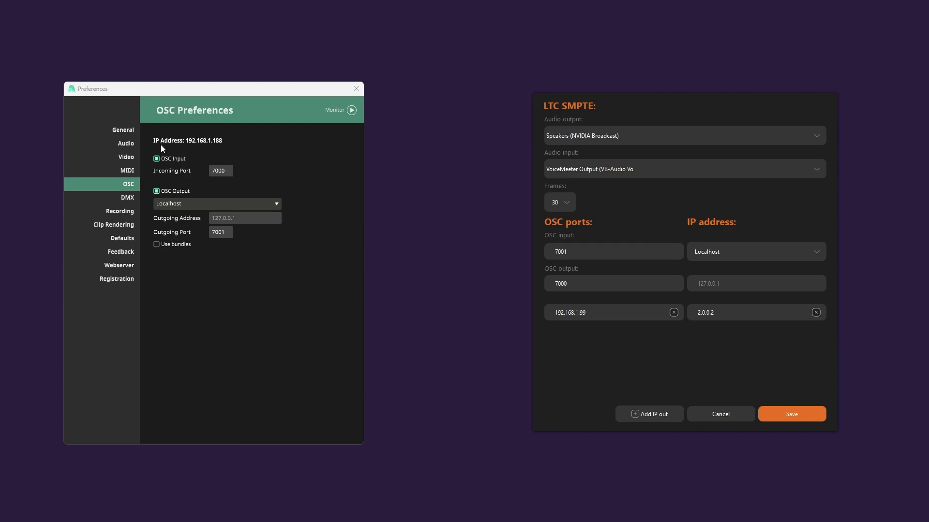
# - Examine the available LTC SMPTE audio output devices in the OSC See settings without changing the selection
pyautogui.moveTo(250, 92); pyautogui.dragTo(317, 97)
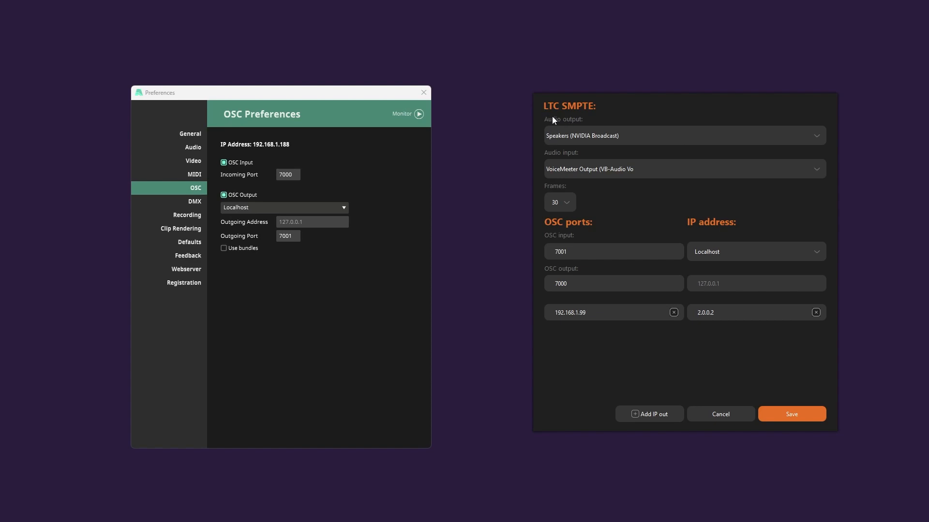
pyautogui.click(618, 137)
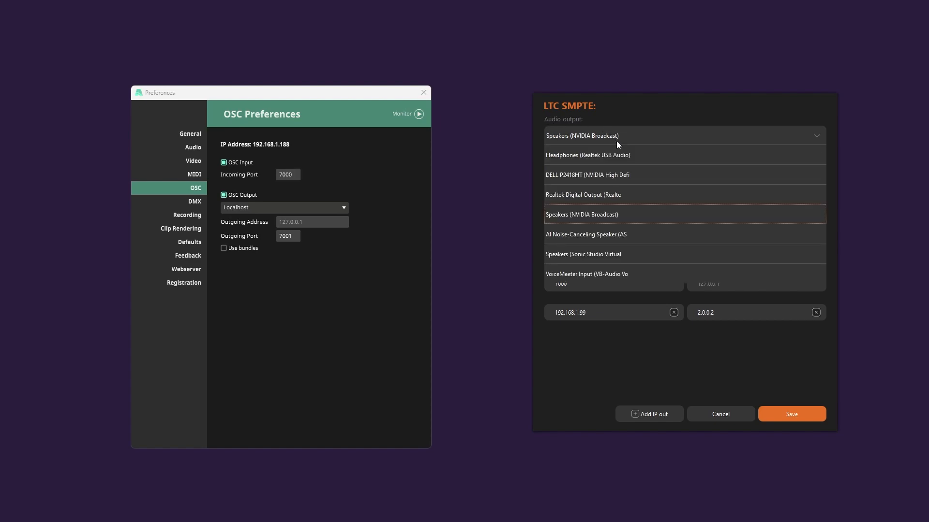
pyautogui.click(644, 113)
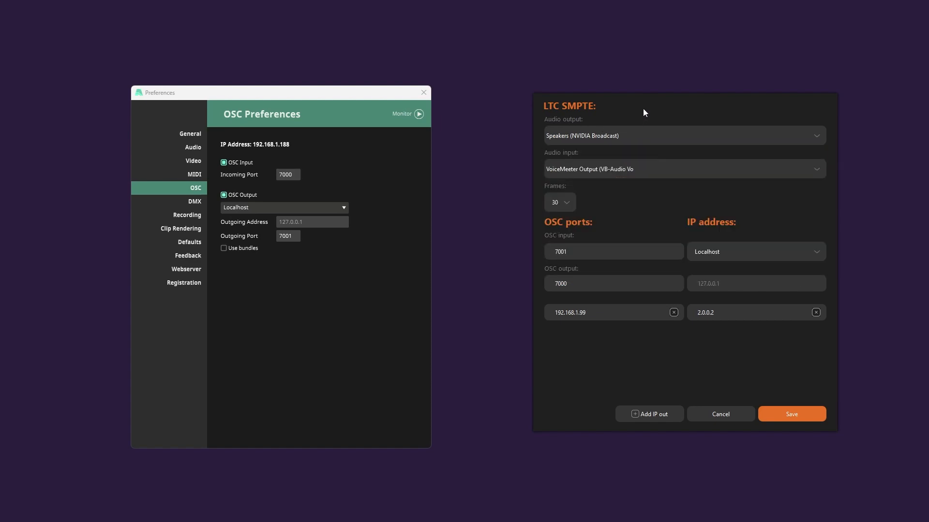
pyautogui.click(620, 140)
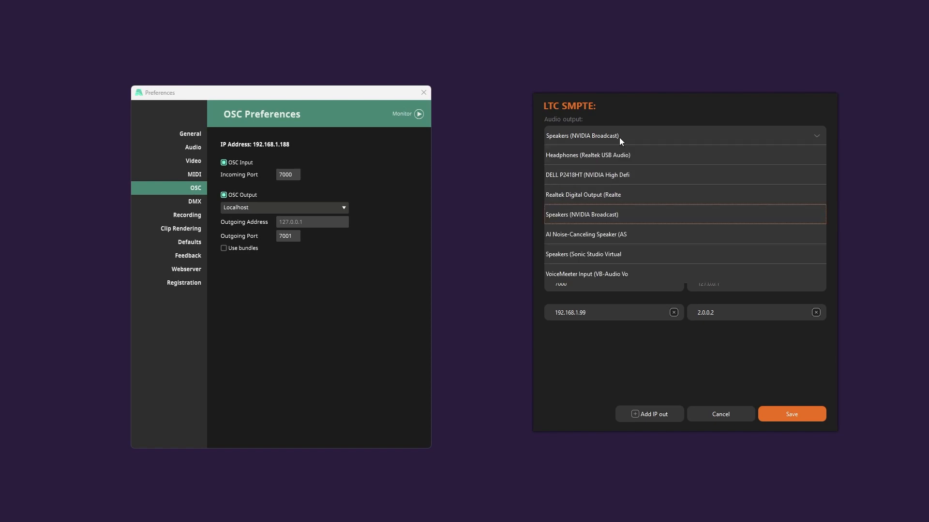
pyautogui.click(658, 117)
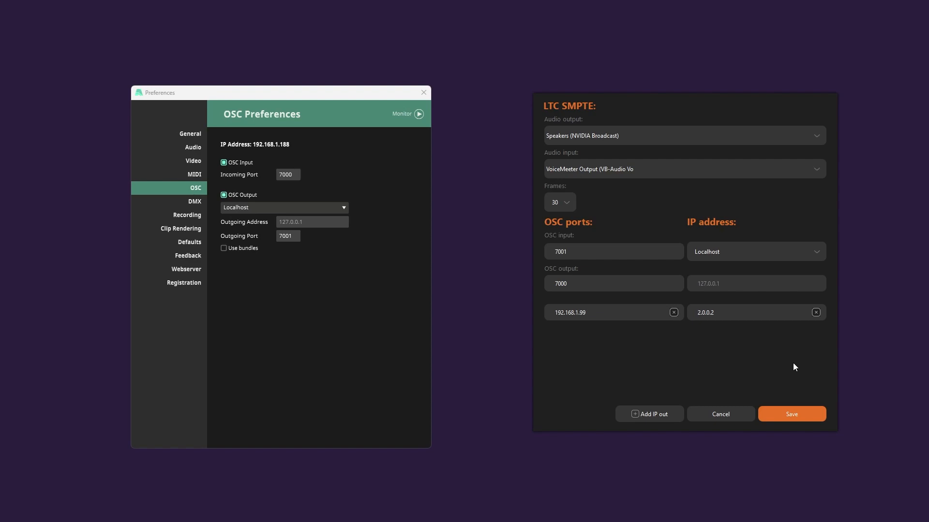
# - Save the OSC See settings and move Arena's preferences window off the composition to the area beneath the OSC See timecode
pyautogui.click(790, 414)
pyautogui.click(109, 462)
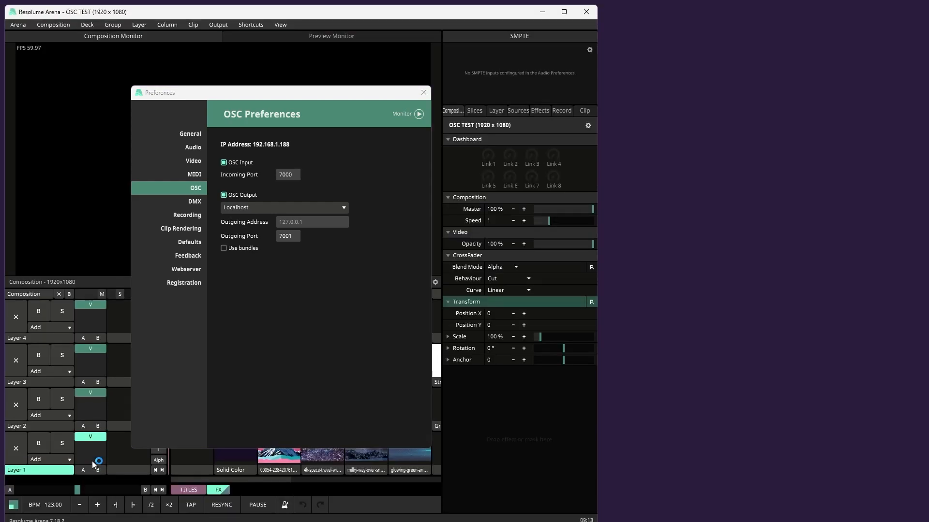
pyautogui.click(441, 510)
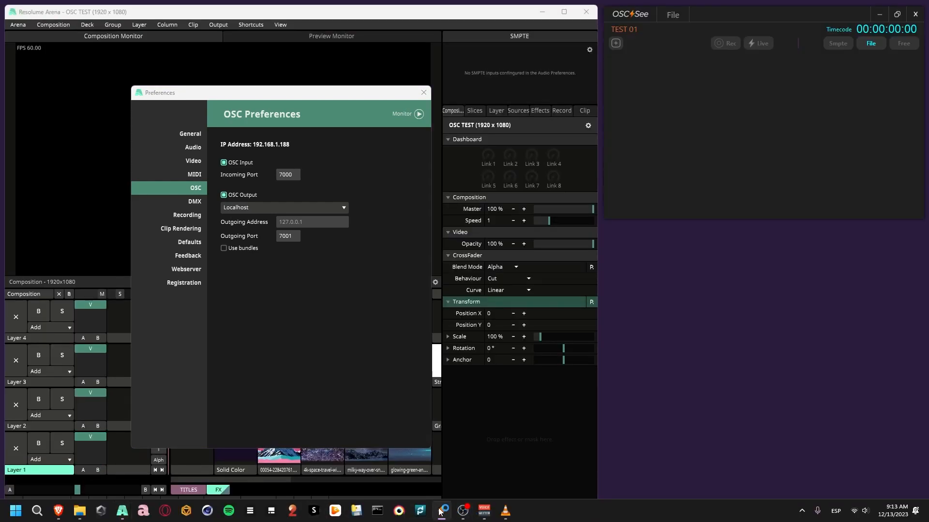
pyautogui.moveTo(413, 96); pyautogui.dragTo(892, 163)
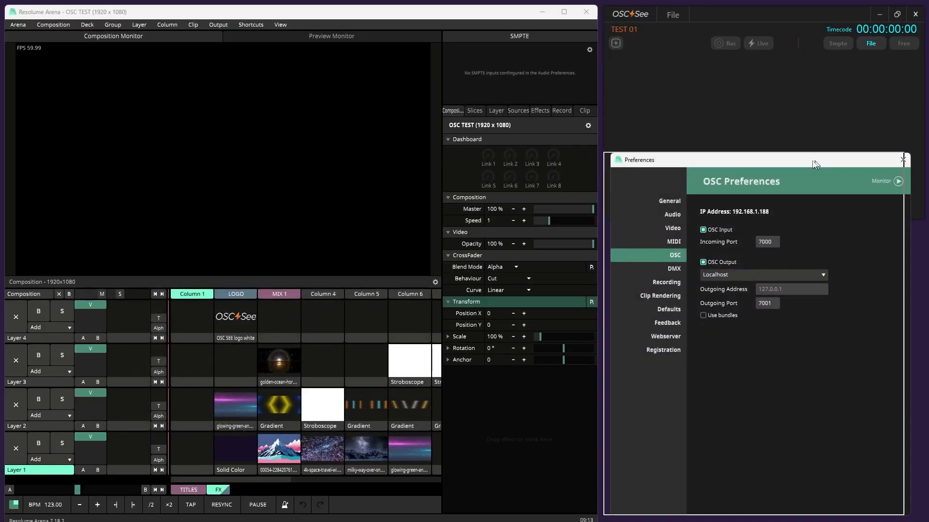
pyautogui.moveTo(790, 161); pyautogui.dragTo(789, 149)
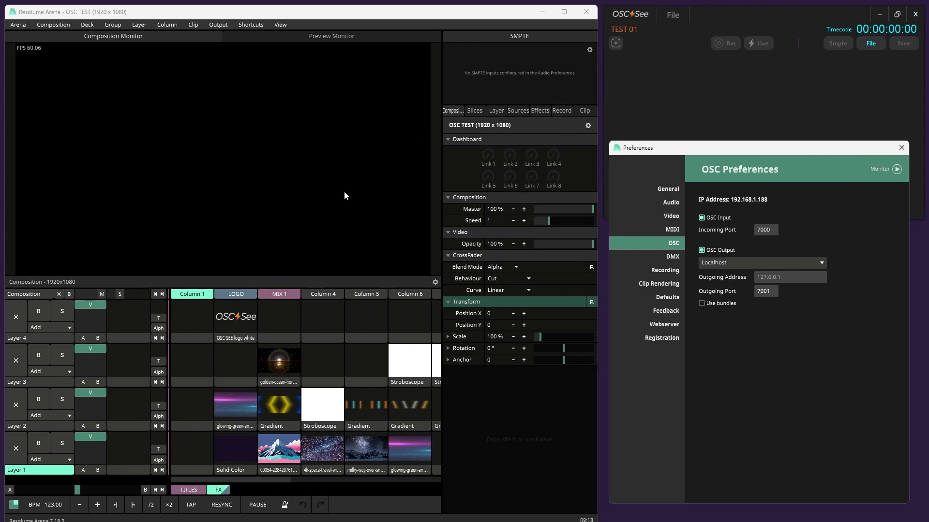
# - Set Arena's OSC shortcut output preset to Output No OSC Messages
pyautogui.click(263, 11)
pyautogui.click(249, 25)
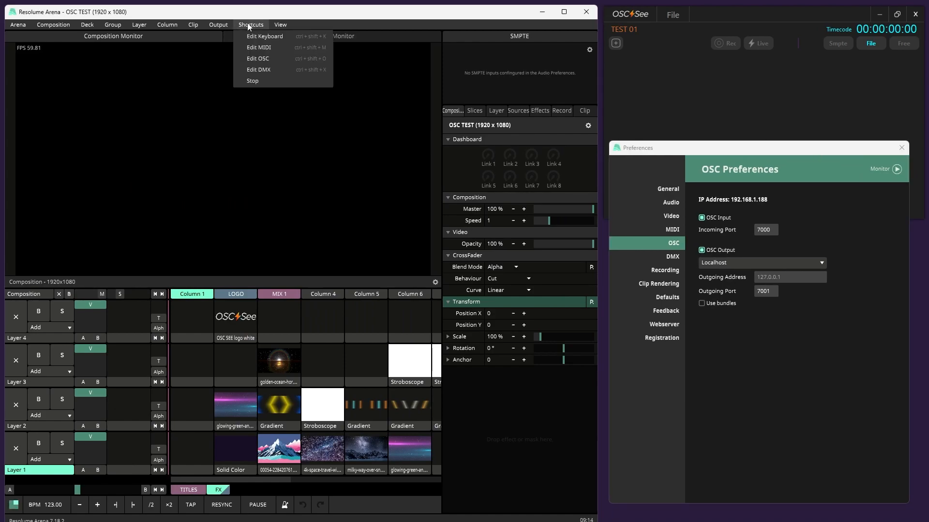
pyautogui.click(264, 58)
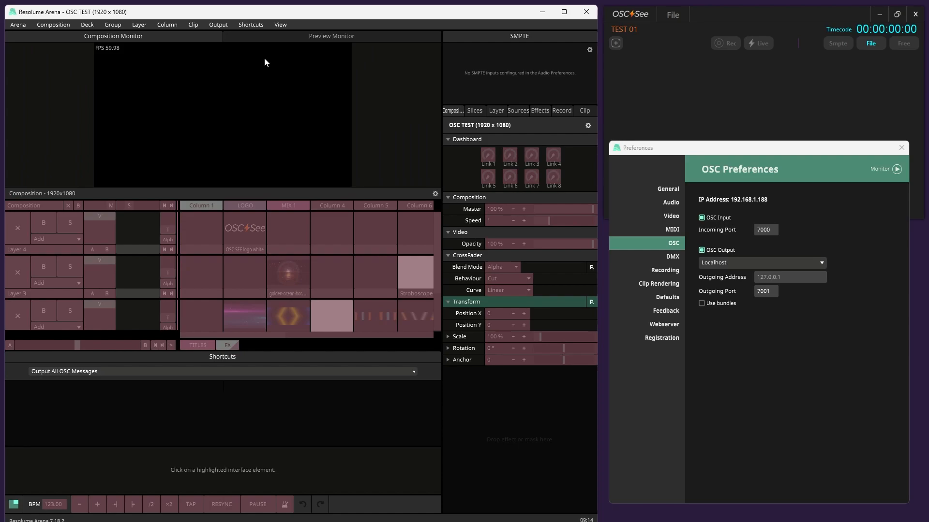
pyautogui.click(284, 370)
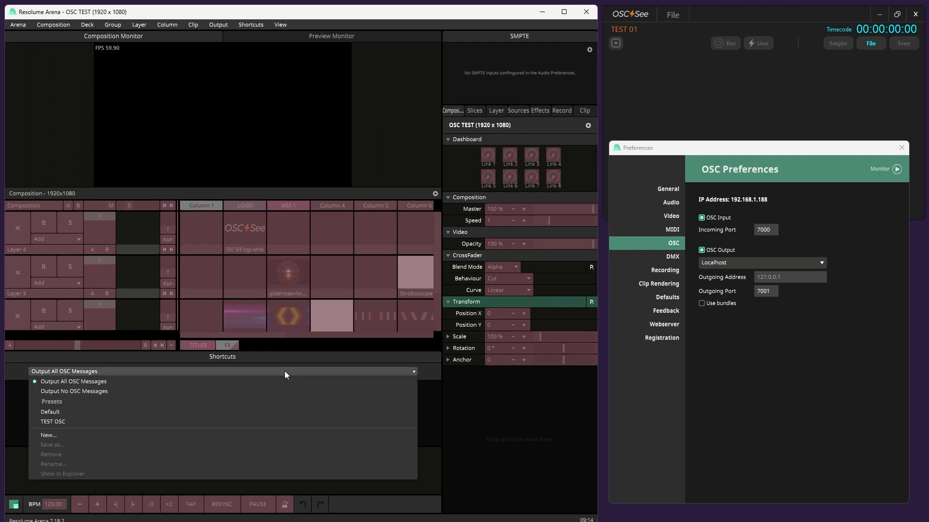
pyautogui.click(90, 394)
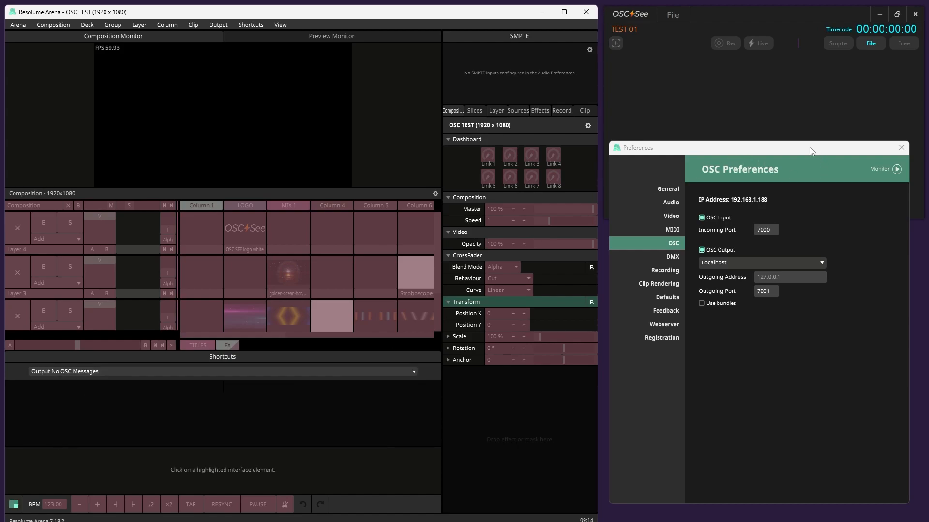
# - Move Arena's preferences window over the composition and open the OSC monitor to check the outgoing messages
pyautogui.moveTo(808, 149); pyautogui.dragTo(530, 142)
pyautogui.click(619, 162)
pyautogui.moveTo(124, 295)
pyautogui.mouseDown()
pyautogui.moveTo(132, 294)
pyautogui.moveTo(114, 295)
pyautogui.mouseUp()
pyautogui.doubleClick(123, 297)
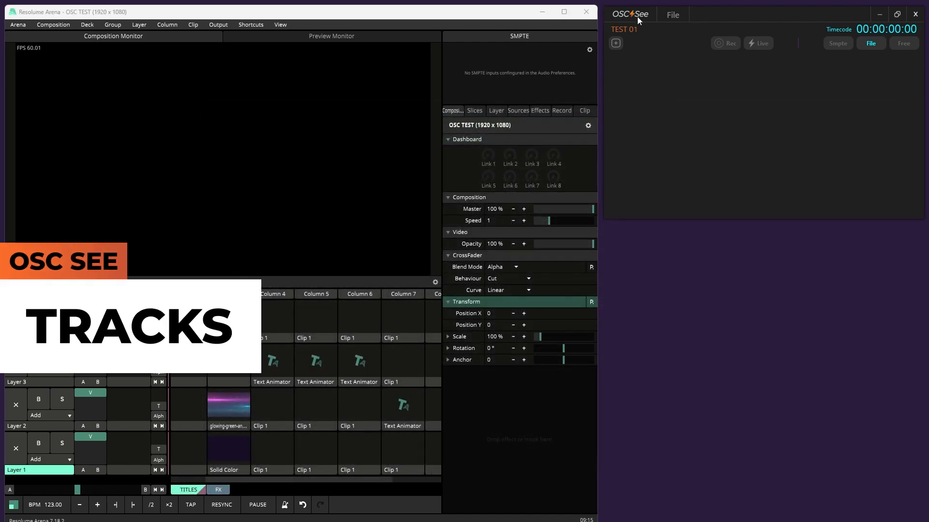
# - Add four tracks to the TEST 01 project in OSC See
pyautogui.click(615, 44)
pyautogui.click(614, 43)
pyautogui.click(615, 44)
pyautogui.click(614, 43)
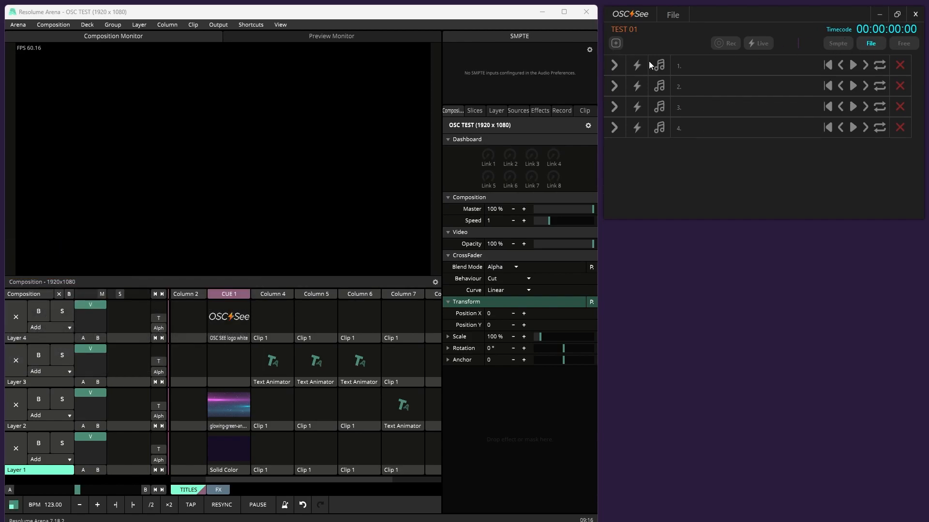
# - Enlarge the OSC See window downwards to fit the first track's expanded timeline, and collapse that track
pyautogui.click(615, 65)
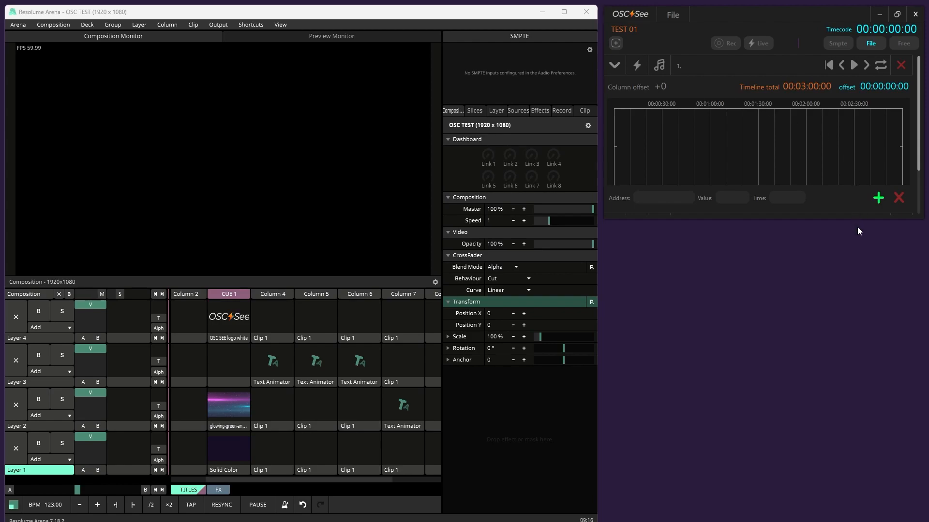
pyautogui.moveTo(864, 221); pyautogui.dragTo(871, 323)
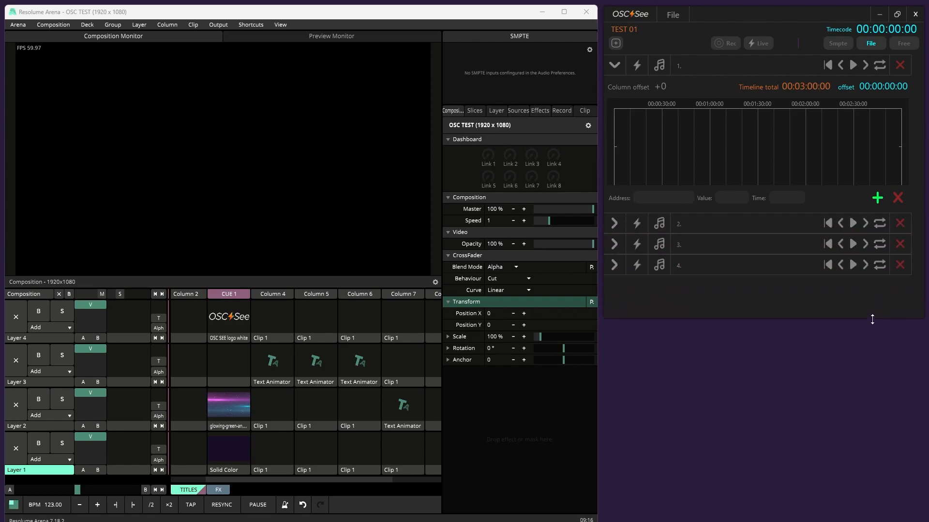
pyautogui.click(613, 65)
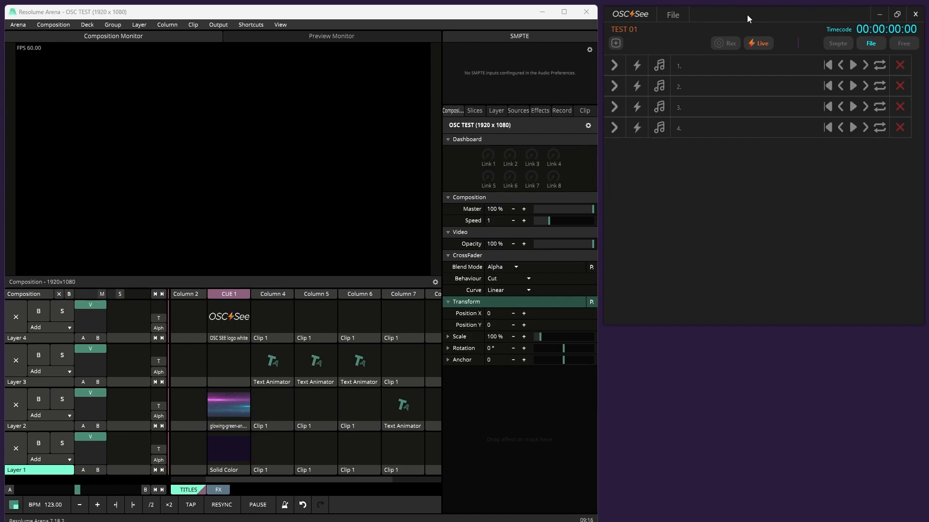
# - Set the timecode mode to Smpte and activate the tracks one after another, finishing with track 1
pyautogui.click(838, 43)
pyautogui.click(638, 67)
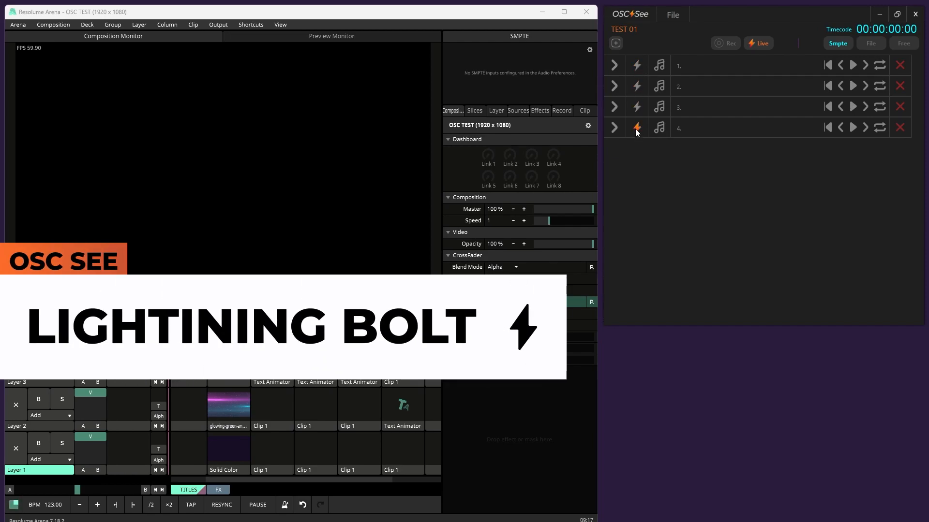
pyautogui.click(637, 85)
pyautogui.click(637, 67)
pyautogui.click(638, 86)
pyautogui.click(637, 104)
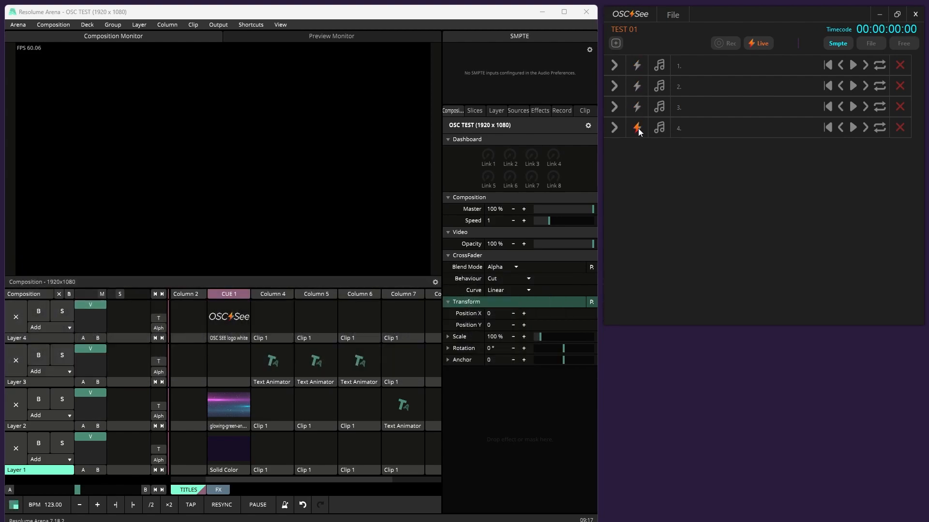
pyautogui.click(637, 68)
# - Delete the third track, and expand and collapse the first track's timeline
pyautogui.click(900, 108)
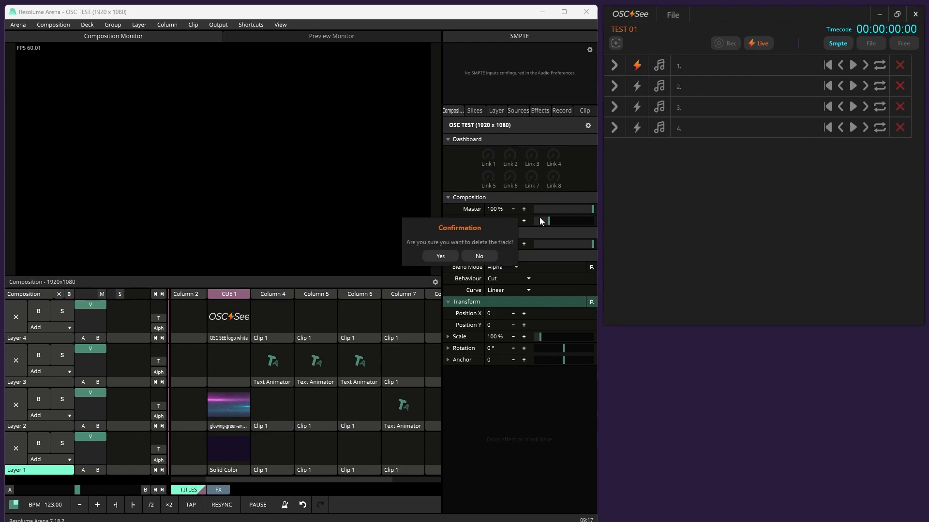
pyautogui.click(441, 256)
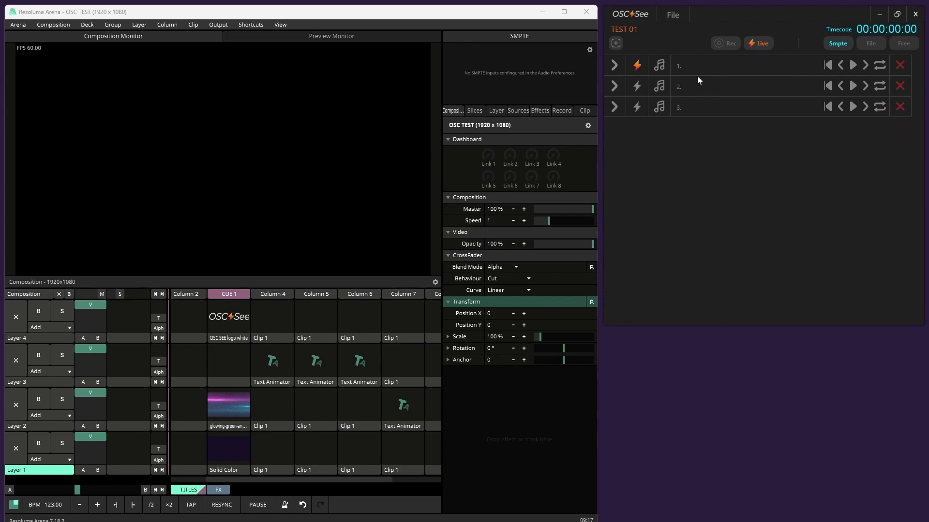
pyautogui.click(615, 66)
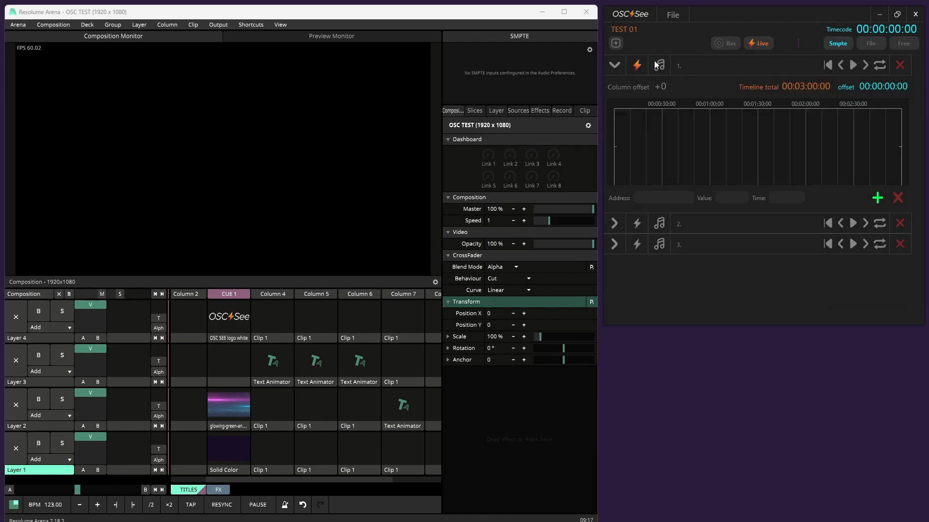
pyautogui.click(614, 66)
# - Name the three tracks TRACK 1, TRACK 2 and TRACK 3
pyautogui.press('BackSpace')
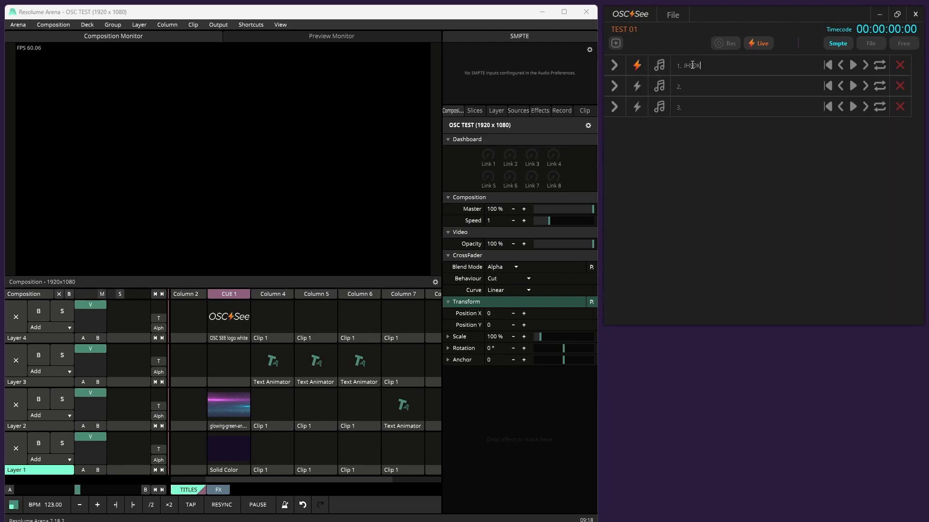
pyautogui.press('BackSpace')
pyautogui.press('BackSpace')
pyautogui.press('BackSpace')
pyautogui.press('BackSpace')
pyautogui.press('BackSpace')
pyautogui.write('TRACK')
pyautogui.press('BackSpace')
pyautogui.write('K 1')
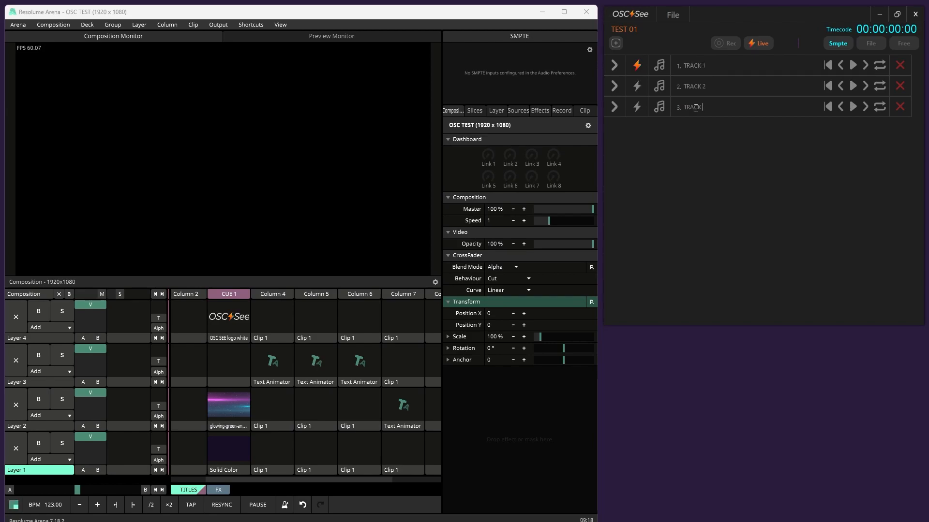
pyautogui.write('3')
pyautogui.moveTo(698, 108); pyautogui.dragTo(703, 71)
pyautogui.moveTo(694, 70); pyautogui.dragTo(696, 107)
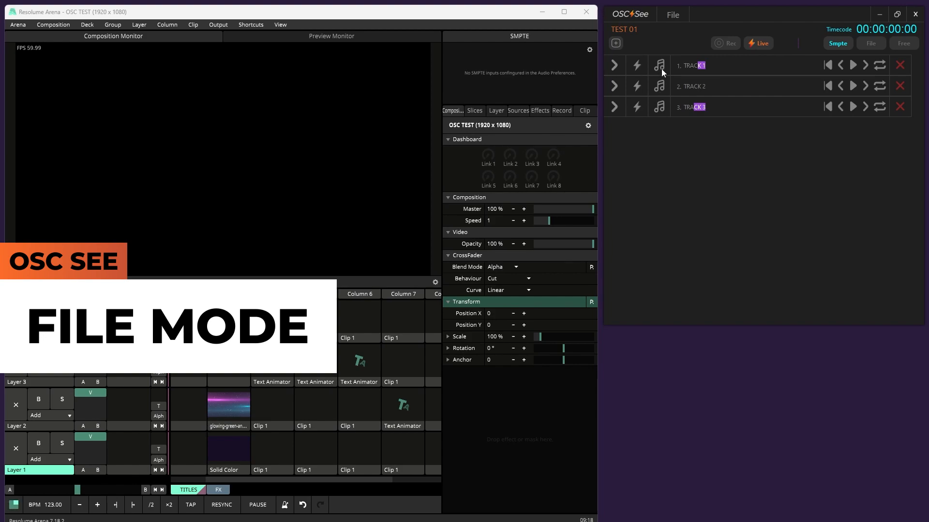
# - Load the audio file MARiAN - Techno.mp3 into the first track and expand its waveform timeline
pyautogui.click(661, 66)
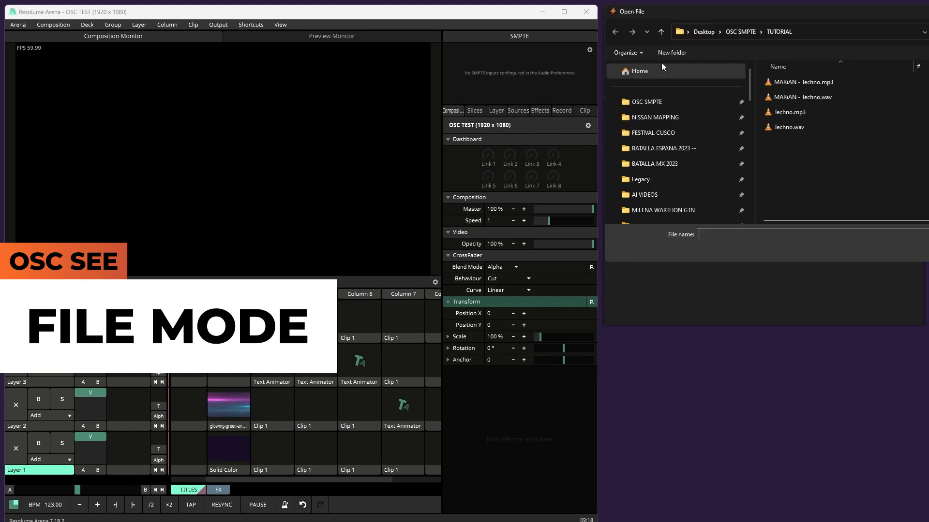
pyautogui.click(690, 82)
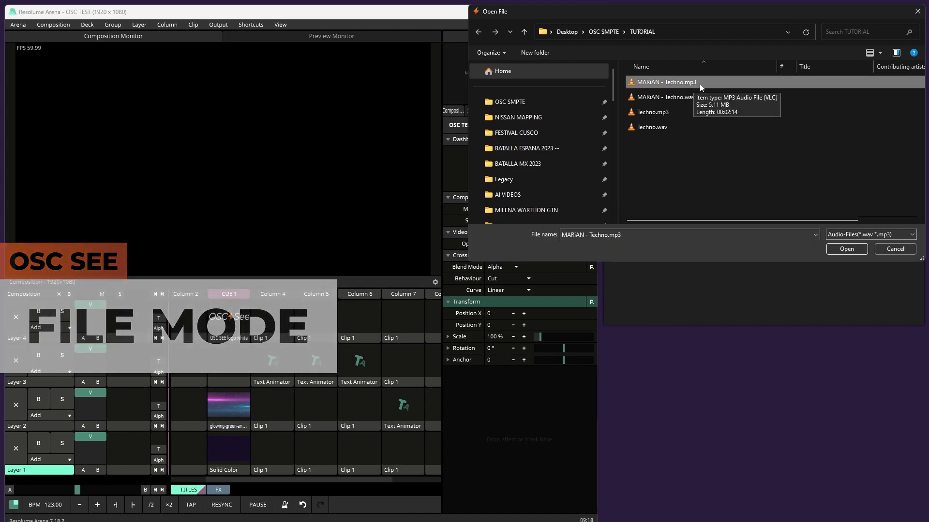
pyautogui.click(845, 250)
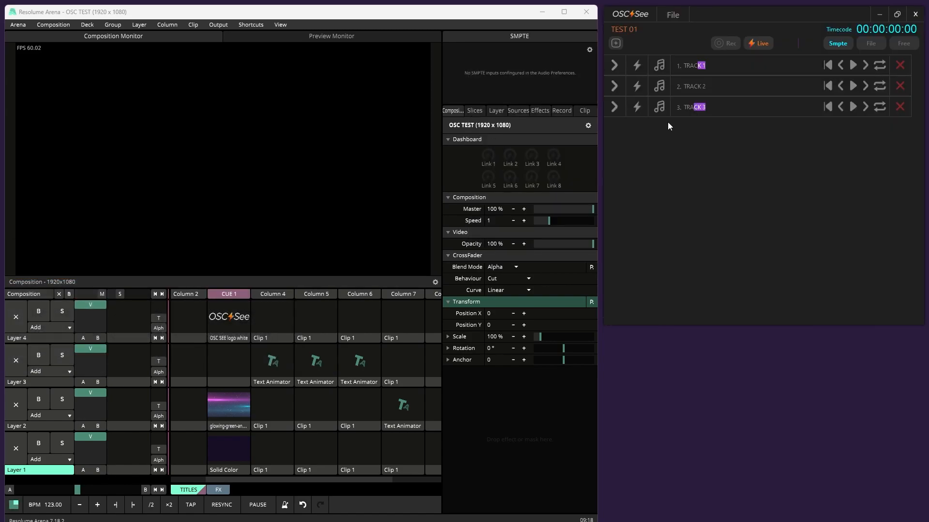
pyautogui.click(615, 65)
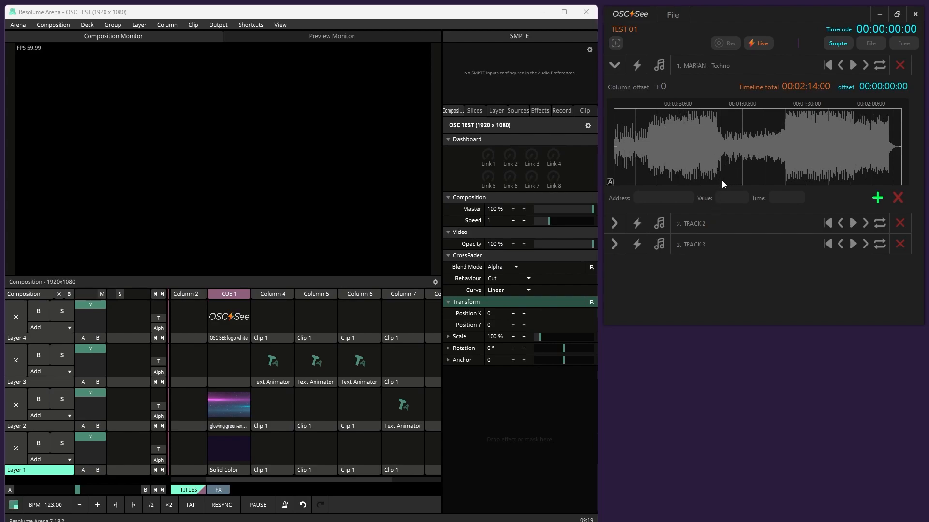
# - Activate the first track in File mode and try its playback, skipping forward and back and returning to the start
pyautogui.click(875, 44)
pyautogui.click(633, 67)
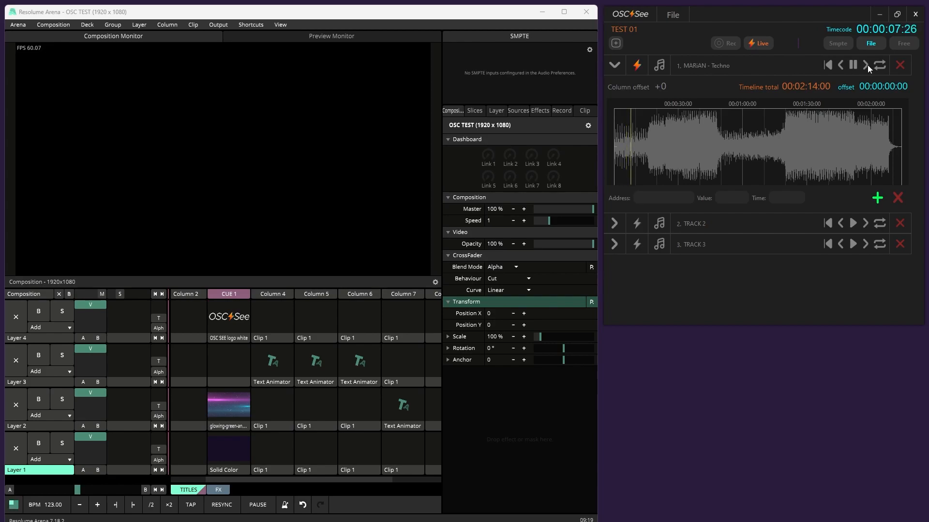
pyautogui.click(867, 64)
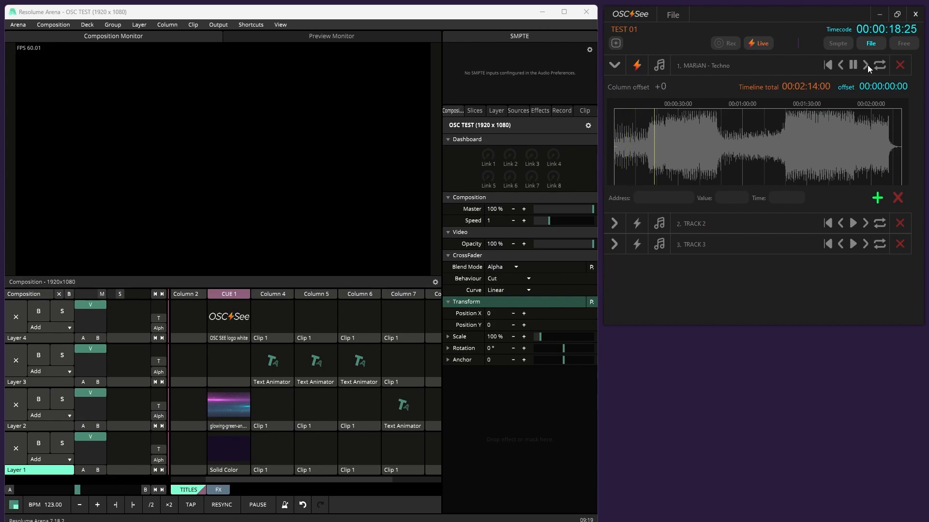
pyautogui.click(867, 65)
pyautogui.click(867, 65)
pyautogui.click(866, 64)
pyautogui.click(840, 65)
pyautogui.click(840, 65)
pyautogui.click(828, 65)
pyautogui.click(849, 67)
# - Enable looping on the first track, and skip its playback forward to about 00:00:59 before pausing
pyautogui.click(878, 65)
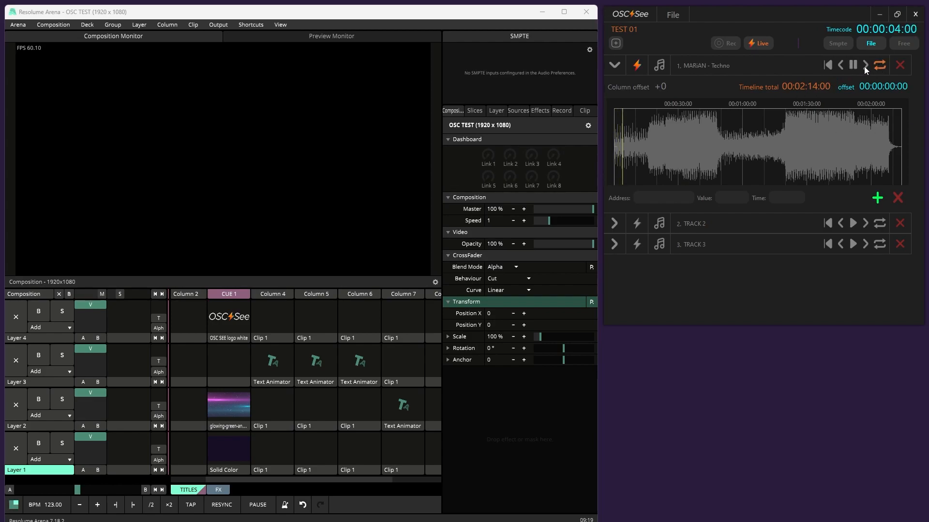
pyautogui.click(864, 65)
pyautogui.click(865, 65)
pyautogui.click(864, 65)
pyautogui.click(864, 65)
pyautogui.click(864, 66)
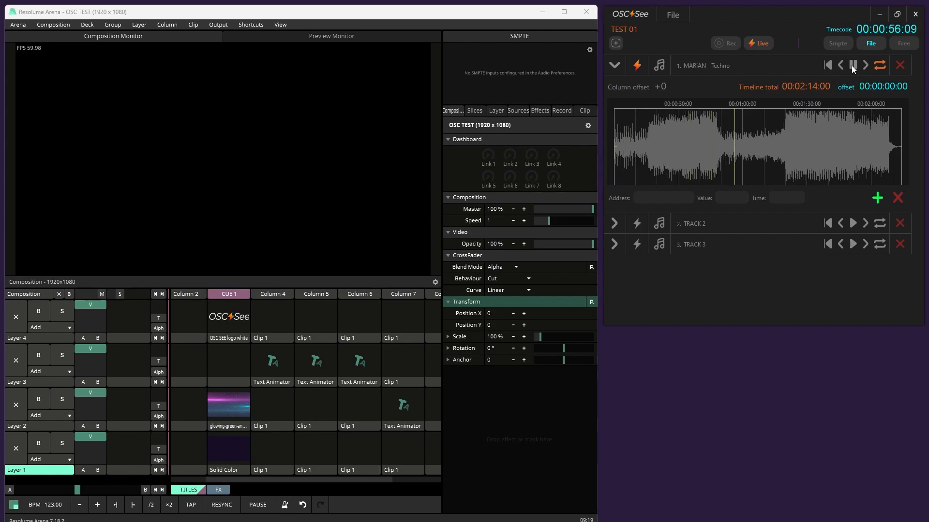
pyautogui.click(852, 66)
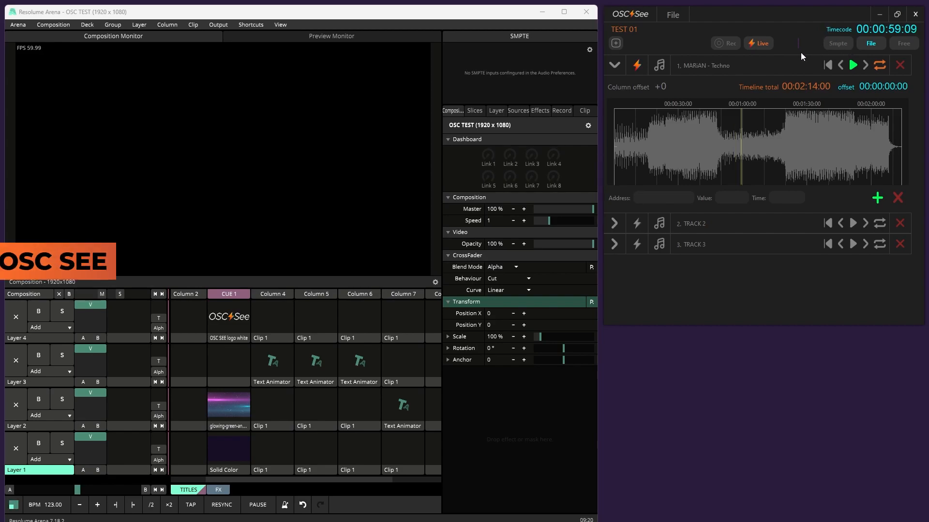
# - Switch the timecode mode to Smpte and play LTC_00000000_19mins_30fps_48000x24.wav in VLC media player
pyautogui.click(837, 44)
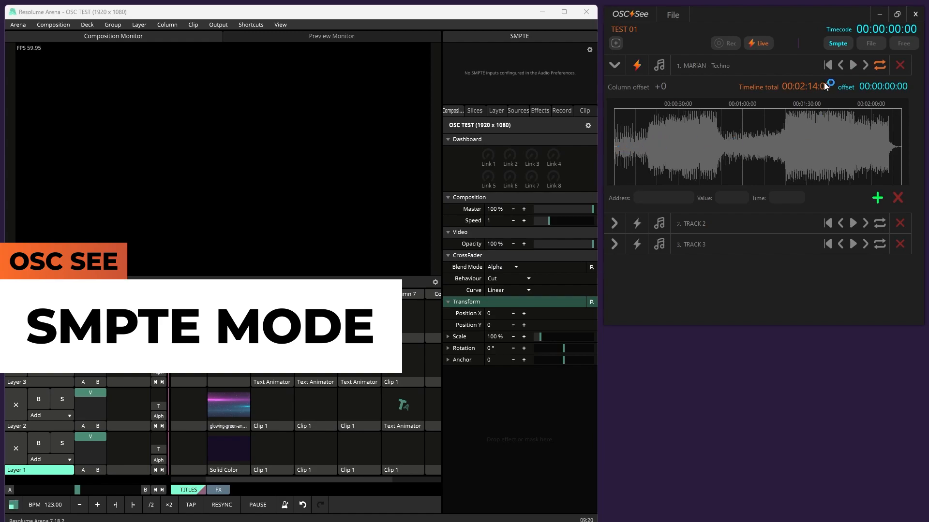
pyautogui.click(527, 520)
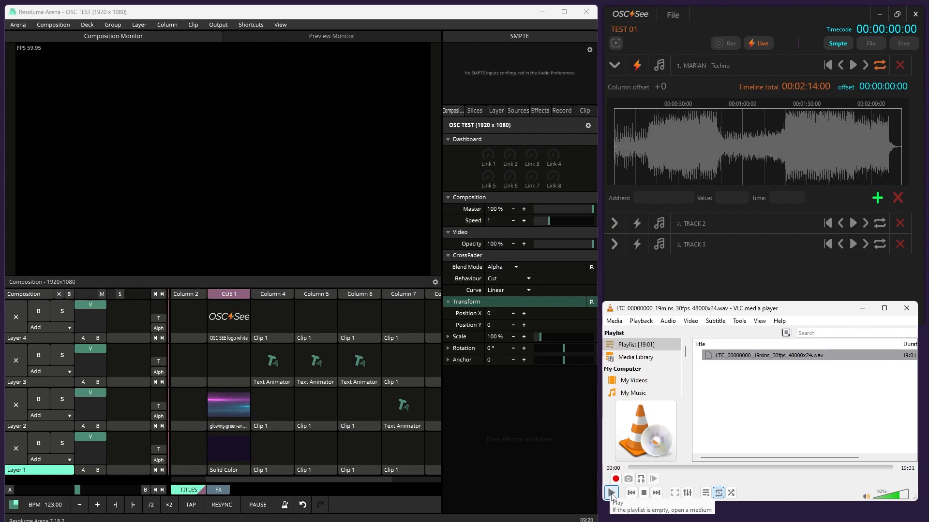
pyautogui.click(611, 494)
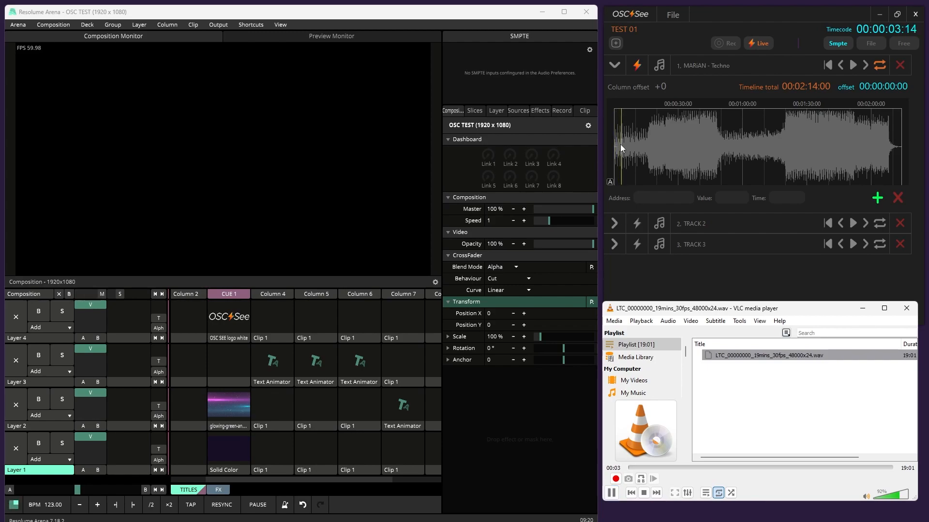
# - Scrub the LTC file near its beginning in VLC and pause it at 00:28
pyautogui.scroll(2, 620, 144)
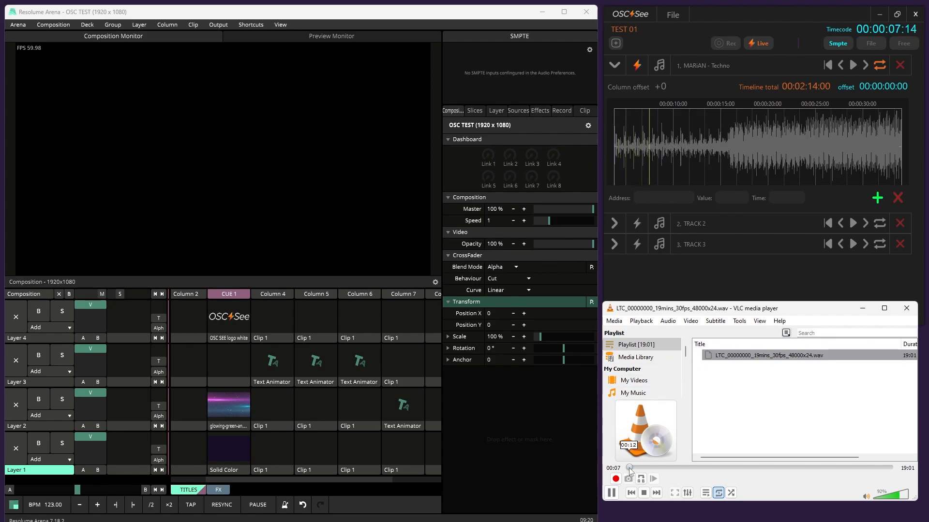
pyautogui.scroll(-2, 720, 162)
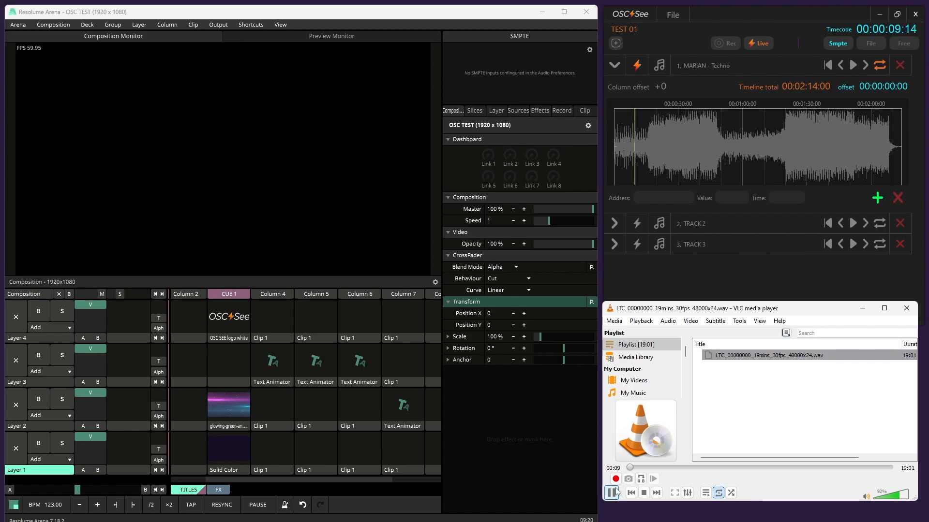
pyautogui.click(633, 468)
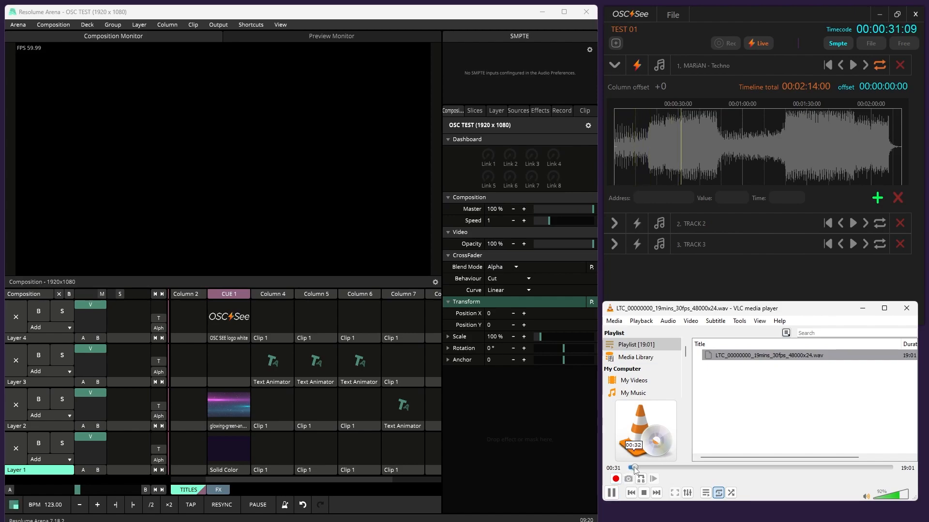
pyautogui.moveTo(633, 467)
pyautogui.mouseDown()
pyautogui.moveTo(654, 468)
pyautogui.moveTo(633, 468)
pyautogui.mouseUp()
pyautogui.click(633, 469)
pyautogui.click(612, 492)
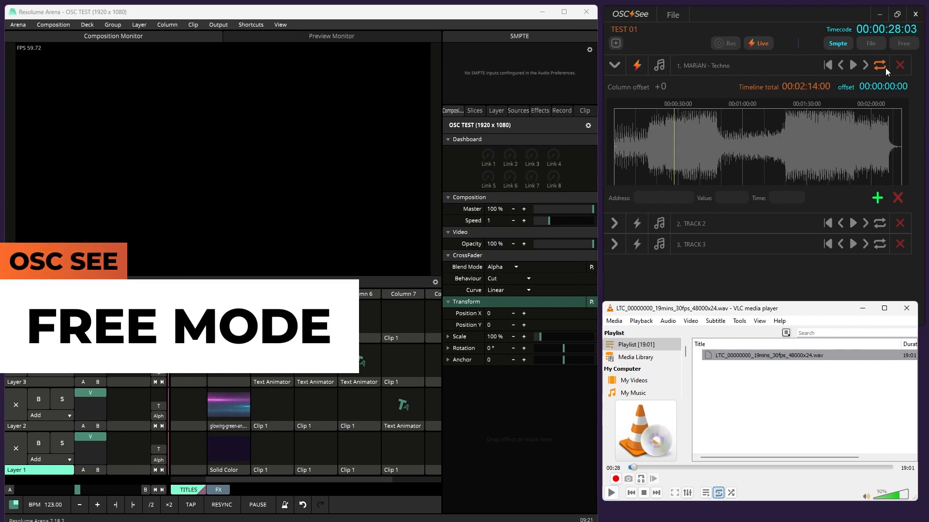
# - Switch OSC See to Free mode and play the first track from its start
pyautogui.click(903, 43)
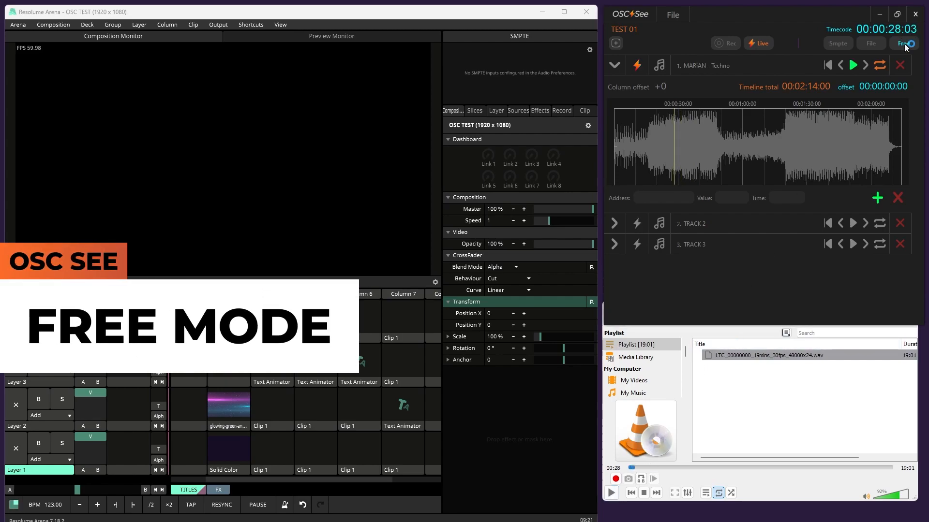
pyautogui.click(828, 66)
pyautogui.click(854, 65)
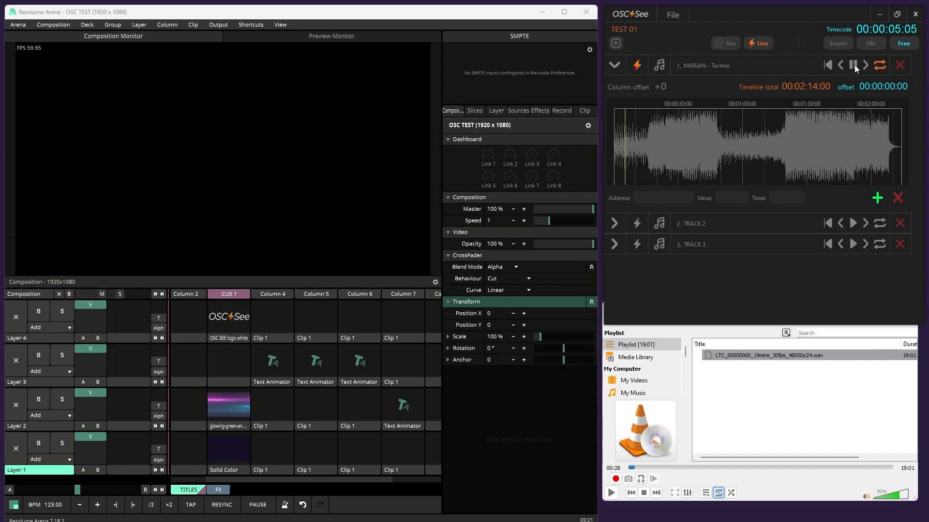
# - Pause the first track and switch the timecode mode back to File
pyautogui.click(854, 65)
pyautogui.click(873, 42)
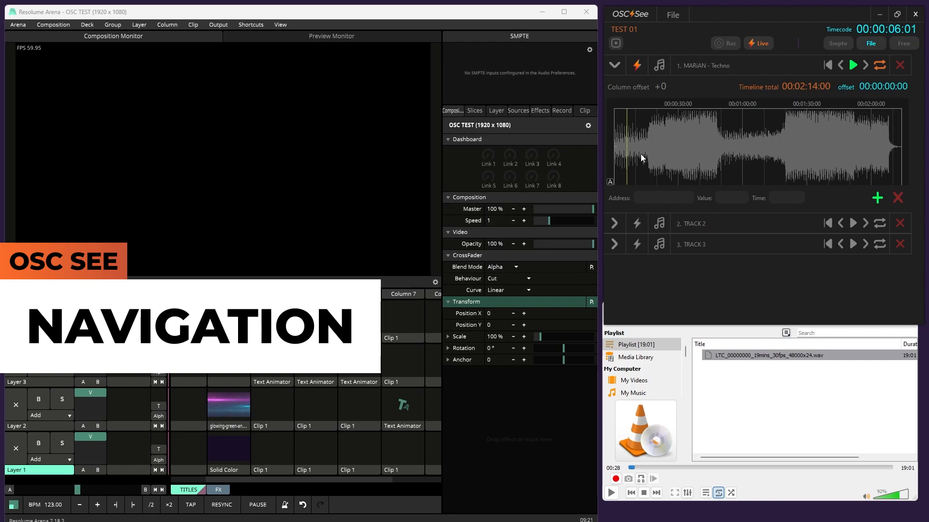
# - Examine the first track's waveform up close by zooming in and out and panning along its timeline
pyautogui.scroll(5, 641, 154)
pyautogui.scroll(4, 648, 155)
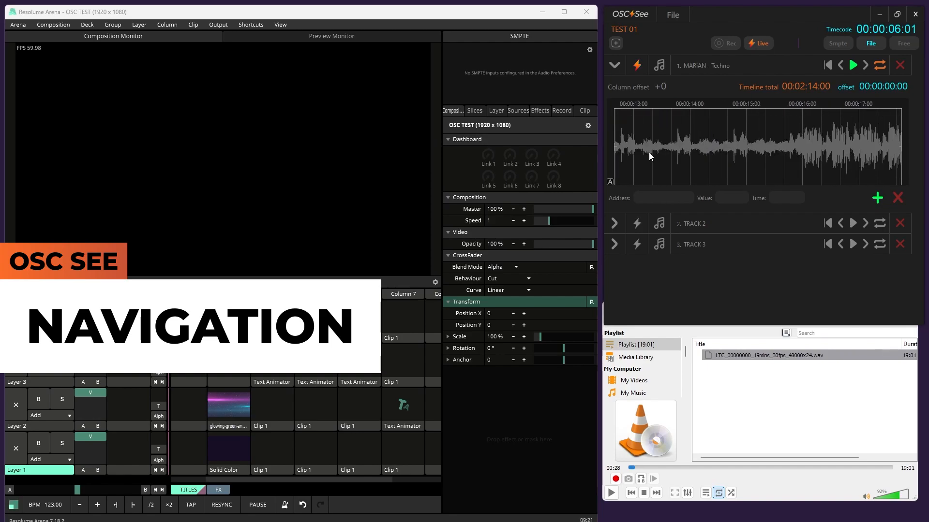
pyautogui.scroll(-9, 648, 153)
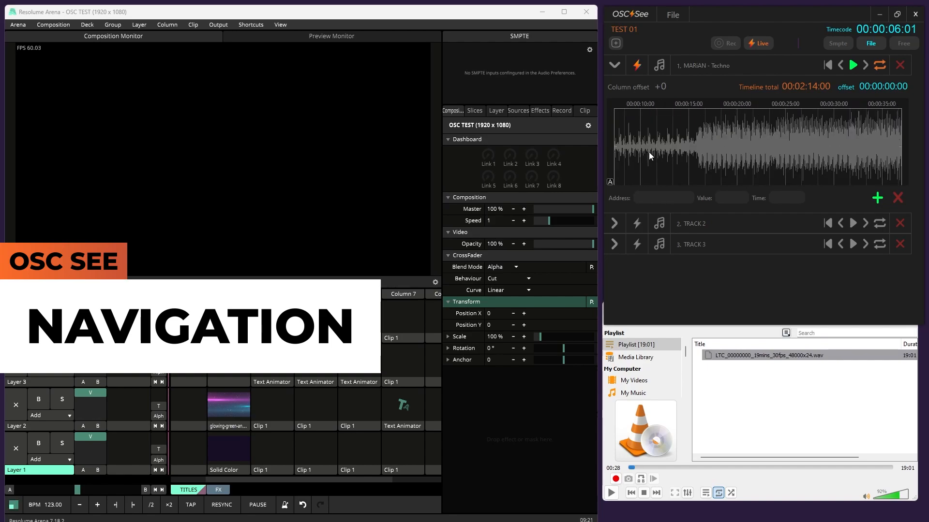
pyautogui.scroll(4, 648, 152)
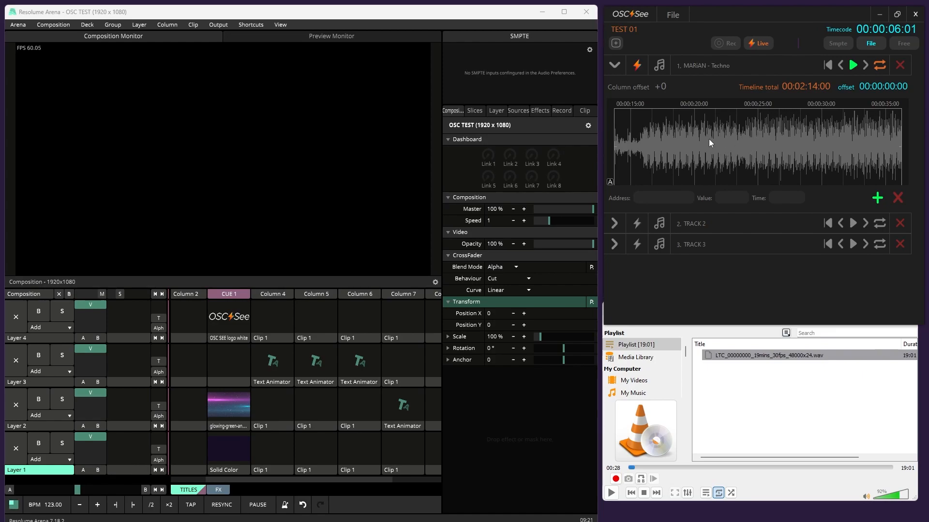
pyautogui.moveTo(708, 142); pyautogui.dragTo(869, 133)
pyautogui.moveTo(721, 150); pyautogui.dragTo(669, 154)
pyautogui.moveTo(807, 156); pyautogui.dragTo(663, 159)
pyautogui.moveTo(808, 155); pyautogui.dragTo(663, 156)
pyautogui.moveTo(807, 152); pyautogui.dragTo(662, 155)
pyautogui.moveTo(807, 150); pyautogui.dragTo(732, 153)
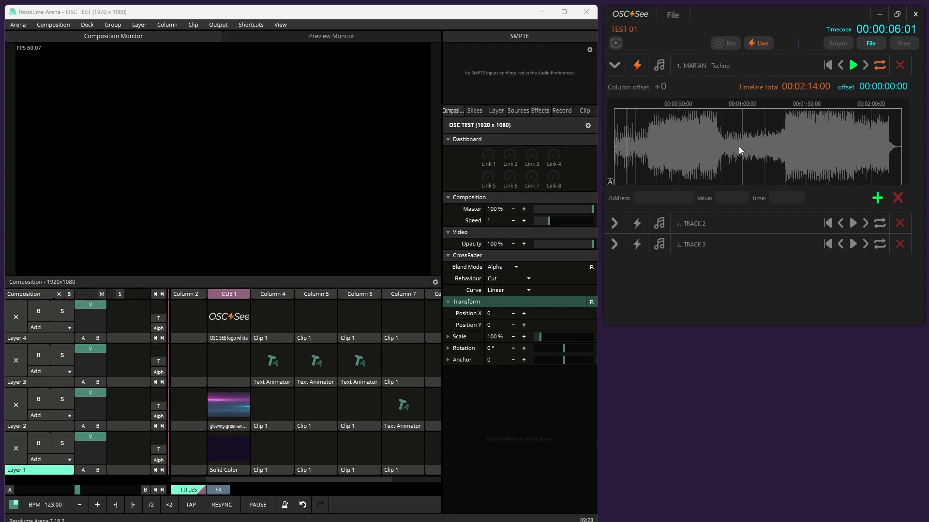
# - Review the LTC SMPTE audio, OSC port and IP address settings, and close them without saving
pyautogui.click(648, 18)
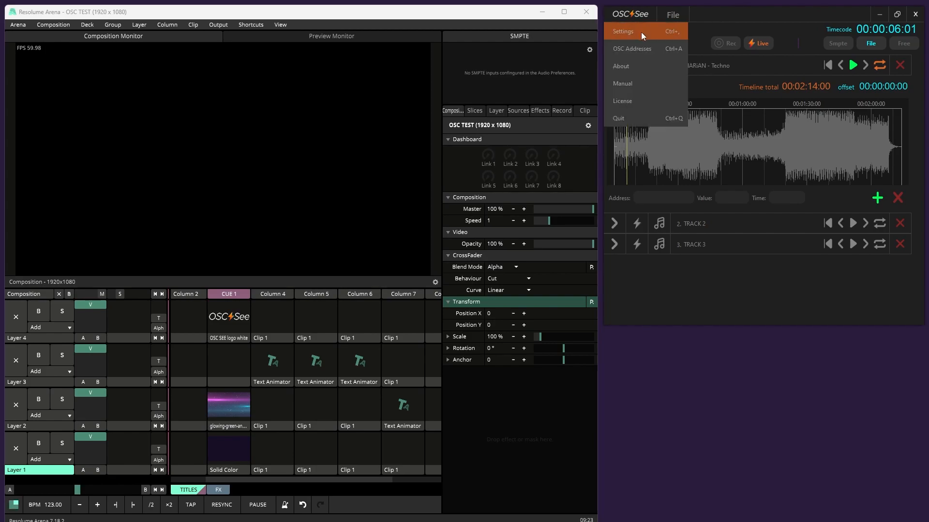
pyautogui.click(640, 32)
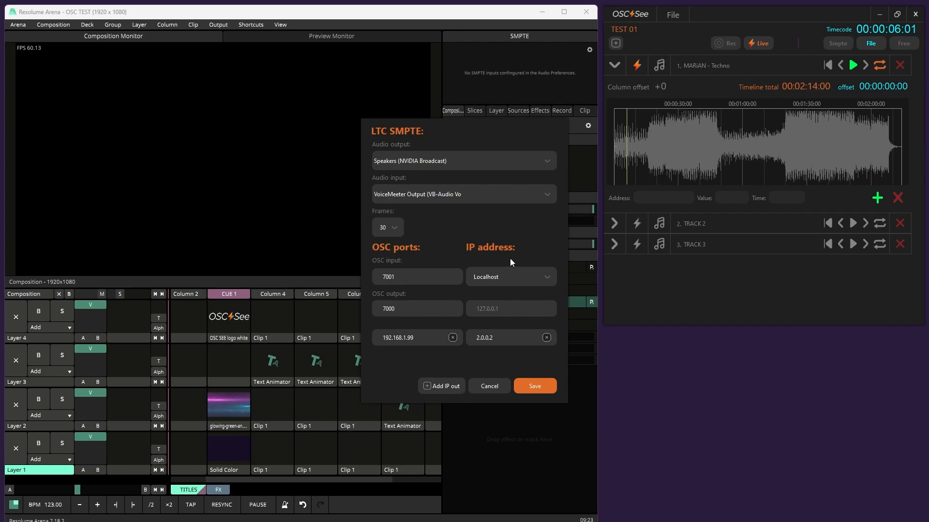
pyautogui.click(488, 387)
# - Open the OSC addresses dialog and move it aside
pyautogui.click(636, 15)
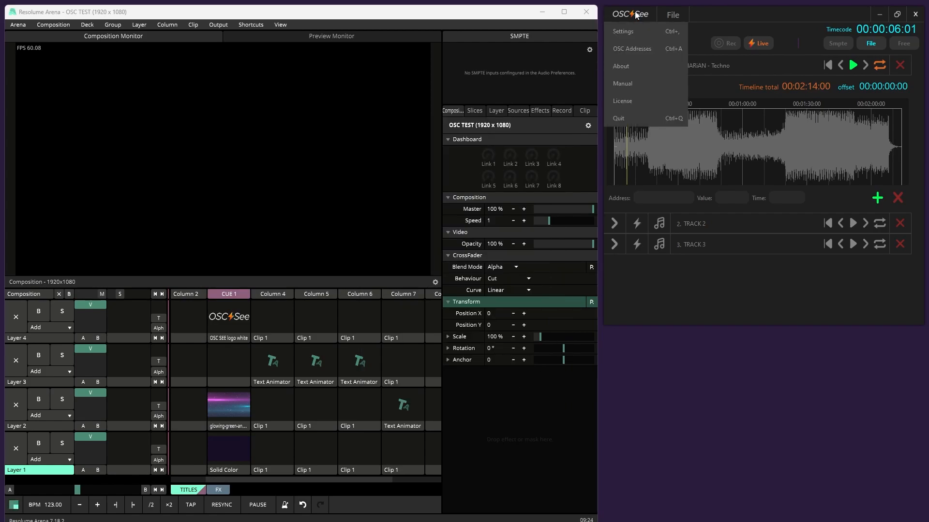
pyautogui.click(649, 50)
pyautogui.moveTo(541, 155); pyautogui.dragTo(796, 235)
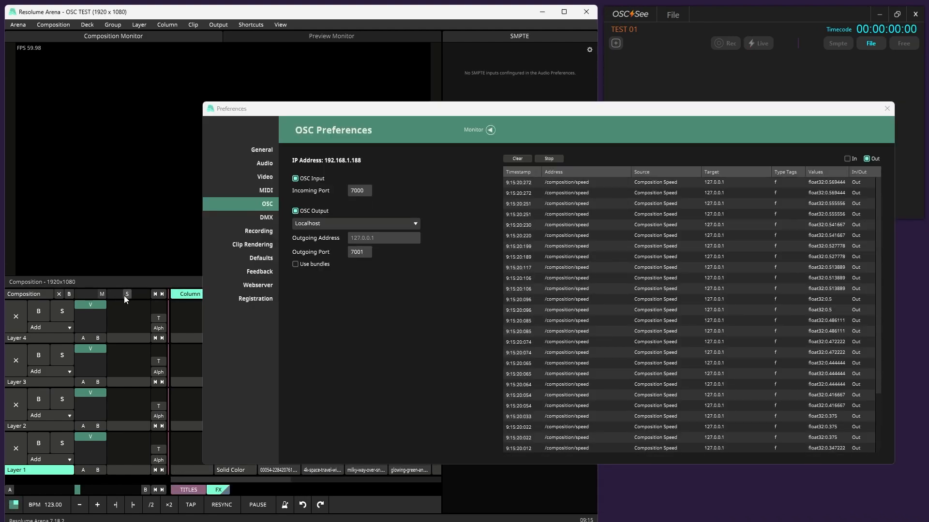
# - In Resolume Arena, vary the composition faders and clear the OSC monitor log to examine the outgoing messages
pyautogui.moveTo(124, 295); pyautogui.dragTo(114, 298)
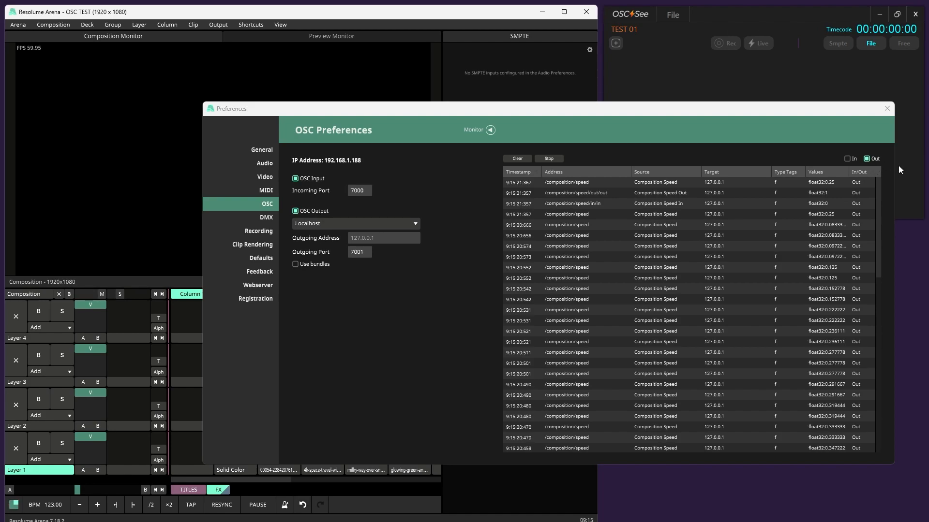
pyautogui.click(517, 158)
pyautogui.moveTo(102, 295); pyautogui.dragTo(129, 298)
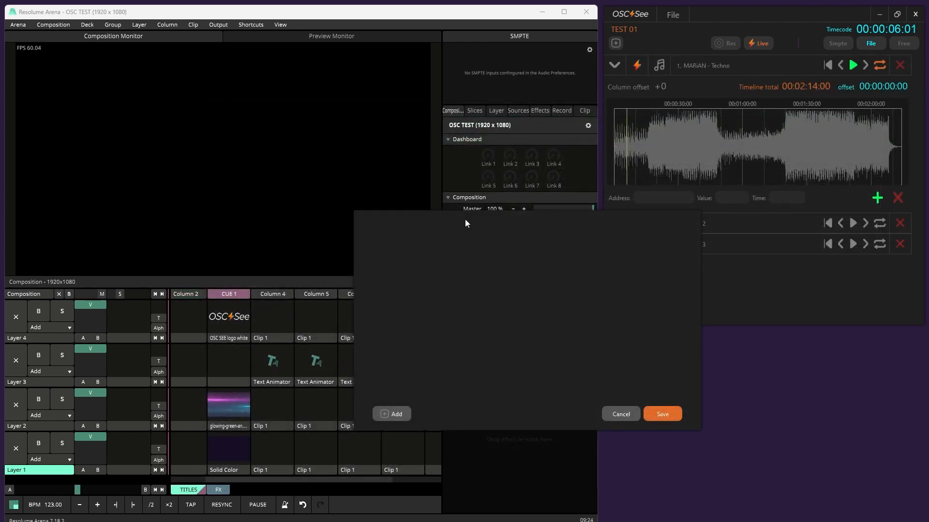
# - Back in OSC See, move the empty OSC addresses dialog and close it without saving
pyautogui.moveTo(465, 220); pyautogui.dragTo(657, 203)
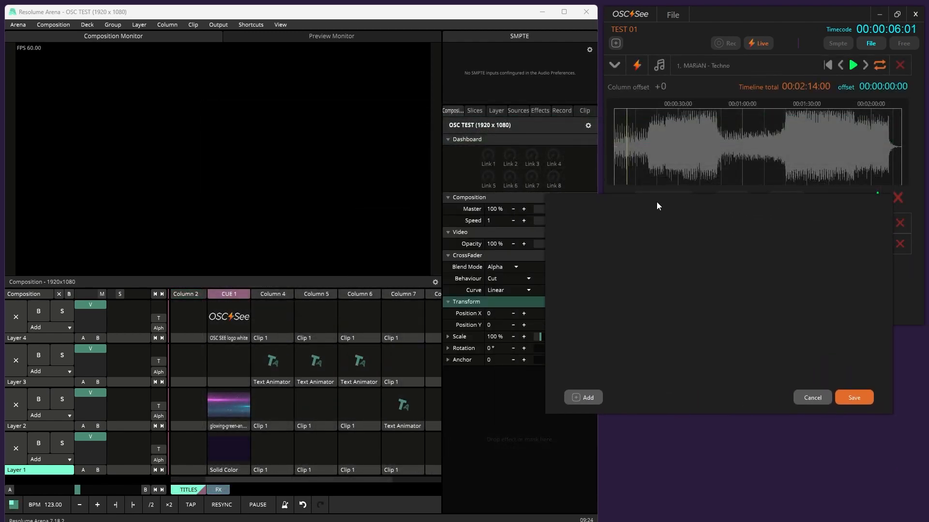
pyautogui.click(823, 392)
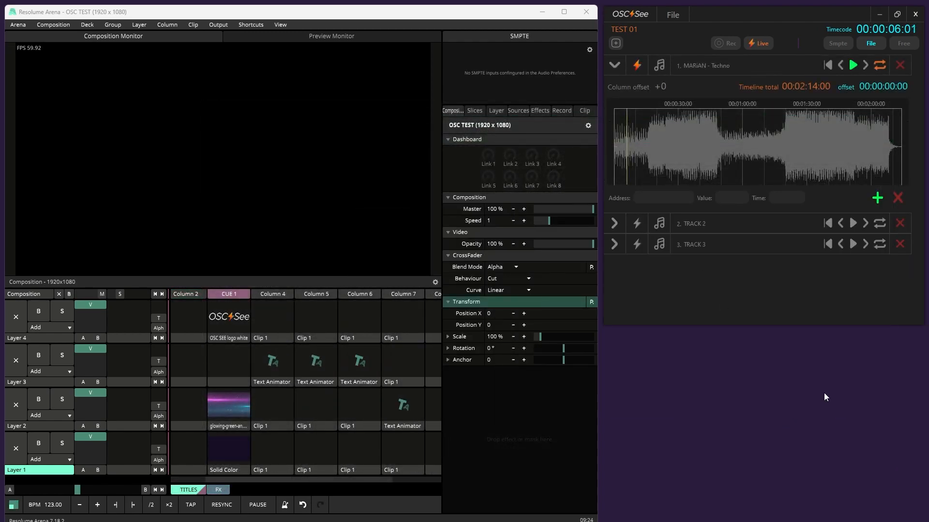
# - In Resolume Arena, trigger the CUE 1 and Column 4 columns and the "Step one" text clip, and try the composition faders
pyautogui.click(229, 294)
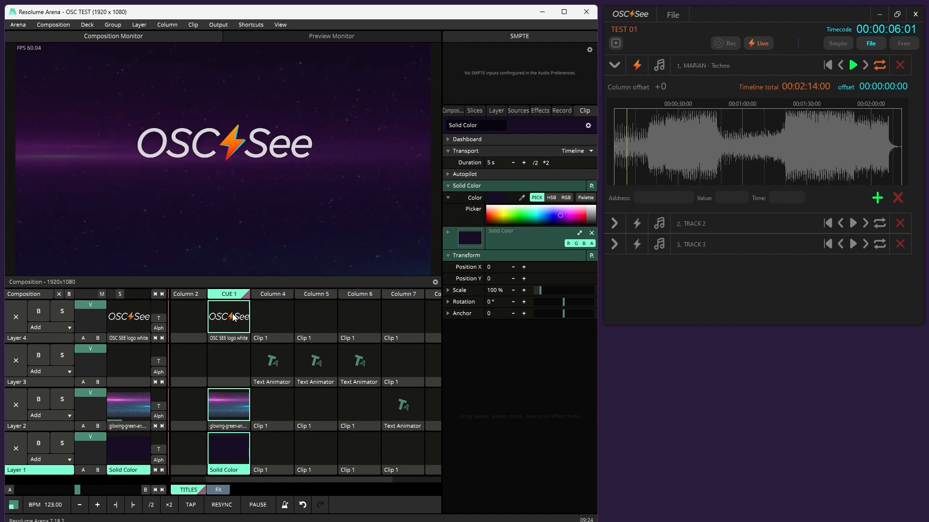
pyautogui.click(277, 295)
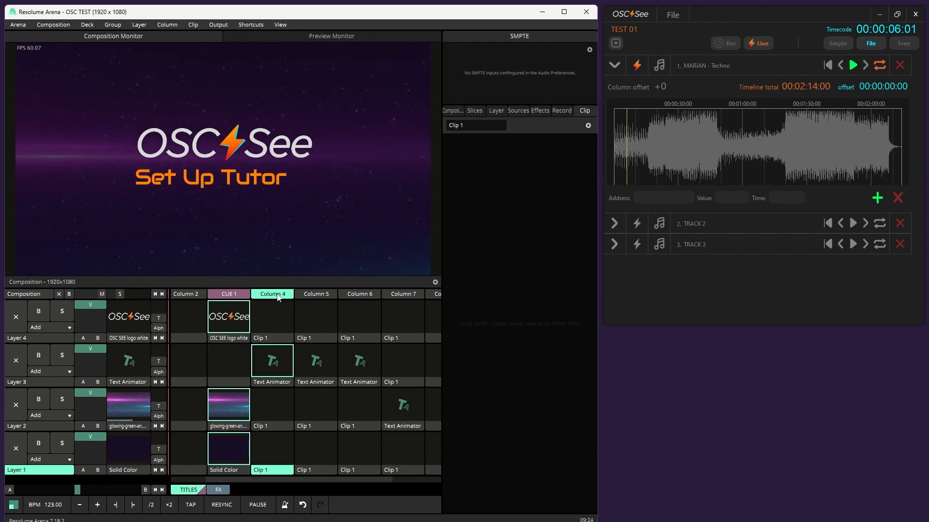
pyautogui.click(323, 355)
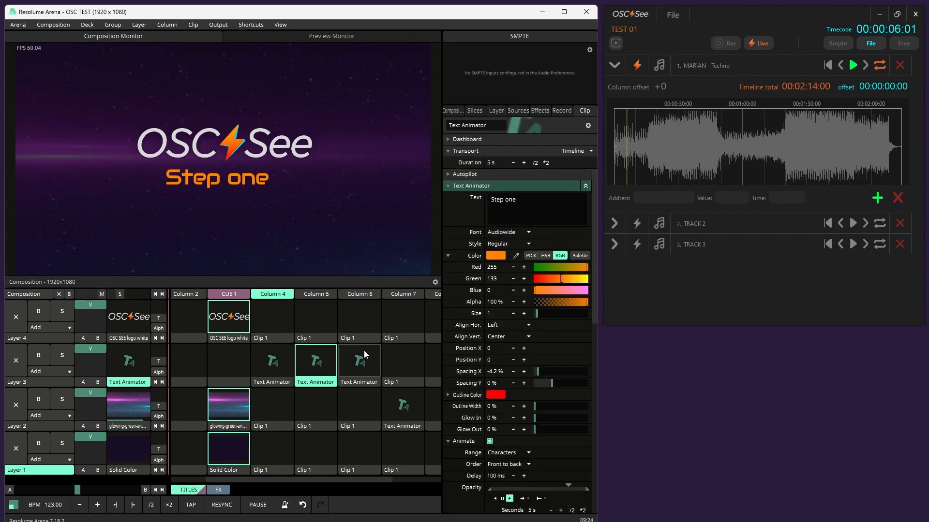
pyautogui.moveTo(102, 290); pyautogui.dragTo(143, 292)
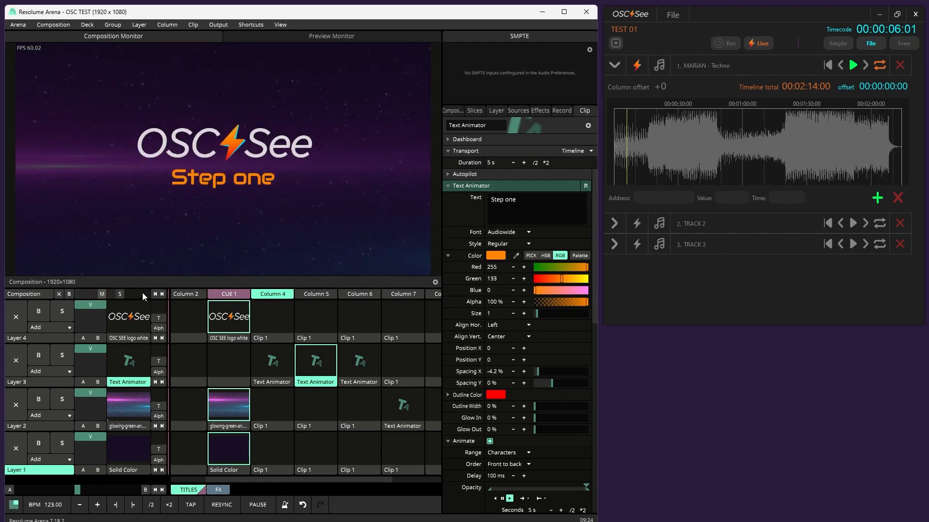
pyautogui.click(350, 295)
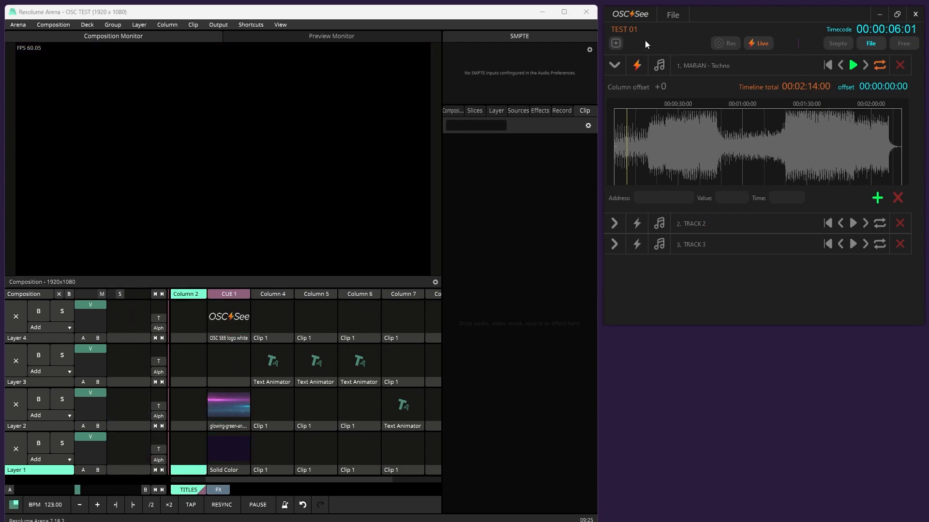
# - In OSC See's OSC addresses, add Address 1 with the Resolume Columns type
pyautogui.click(637, 16)
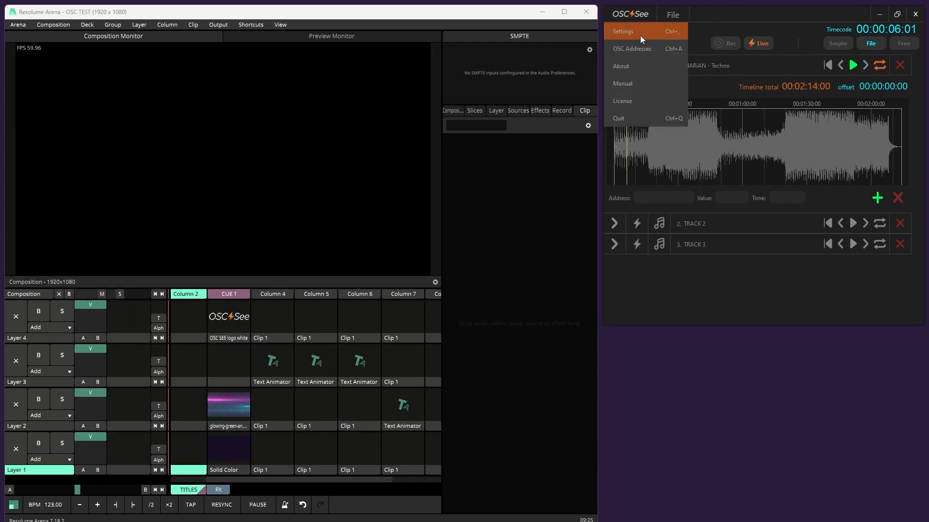
pyautogui.click(646, 50)
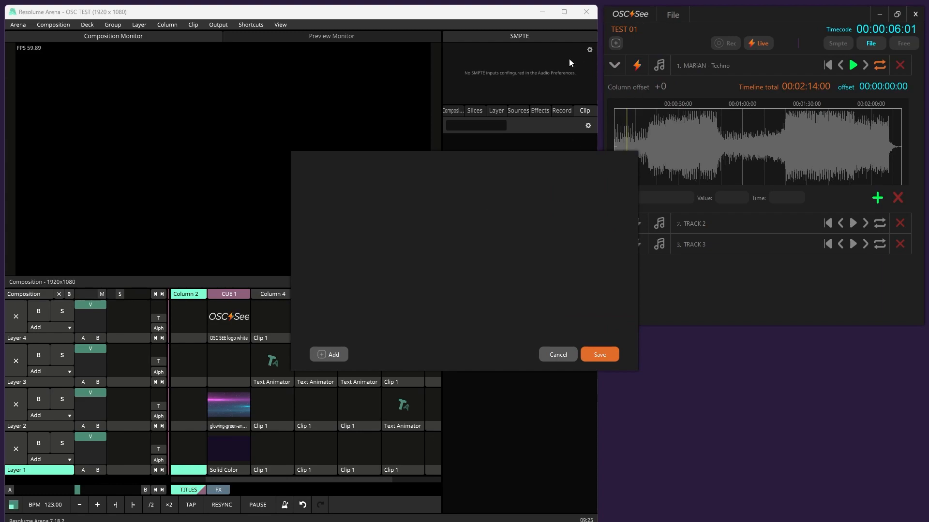
pyautogui.click(323, 355)
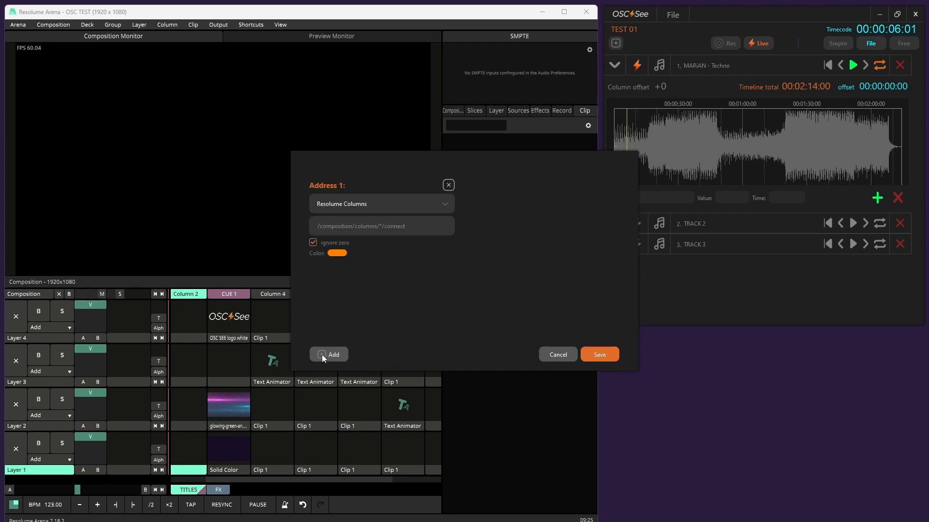
pyautogui.click(404, 205)
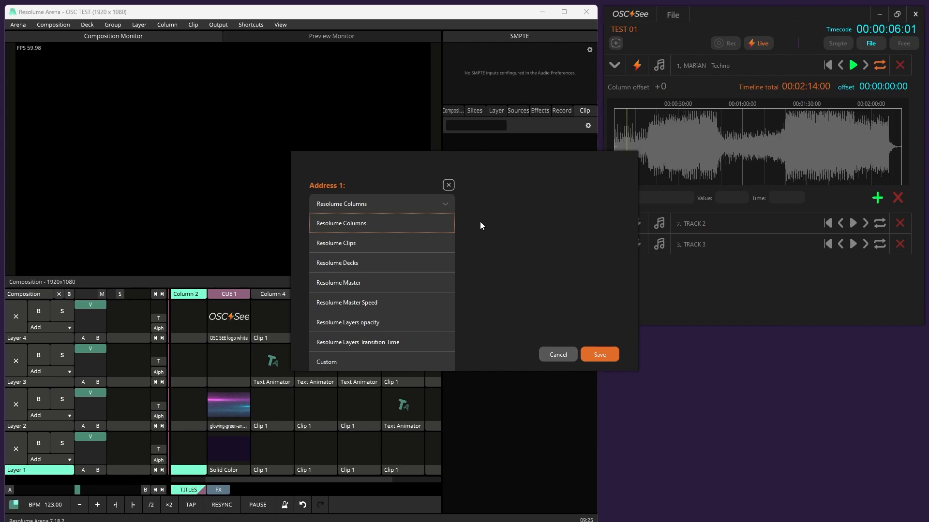
pyautogui.click(480, 222)
pyautogui.click(395, 205)
pyautogui.click(393, 223)
pyautogui.click(365, 205)
pyautogui.click(367, 224)
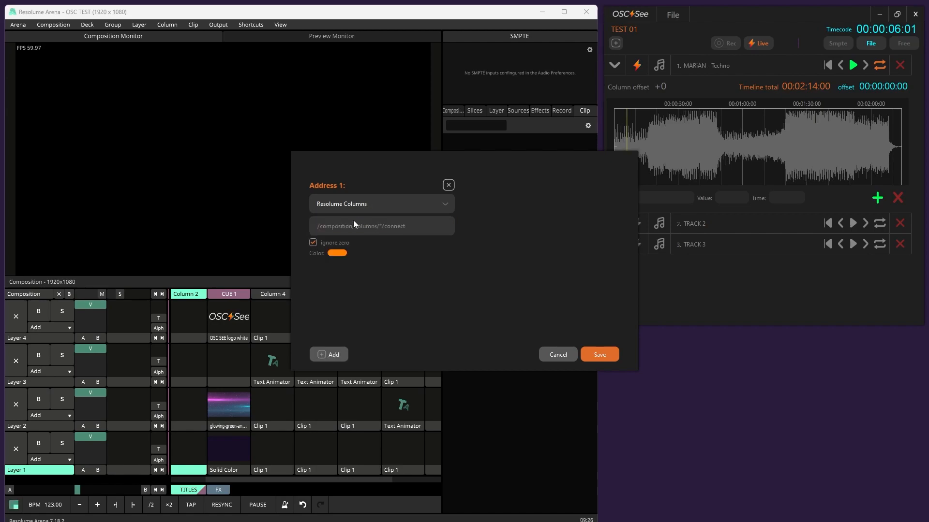
# - Set the color of Address 1 to light cyan, #55ffff
pyautogui.click(336, 253)
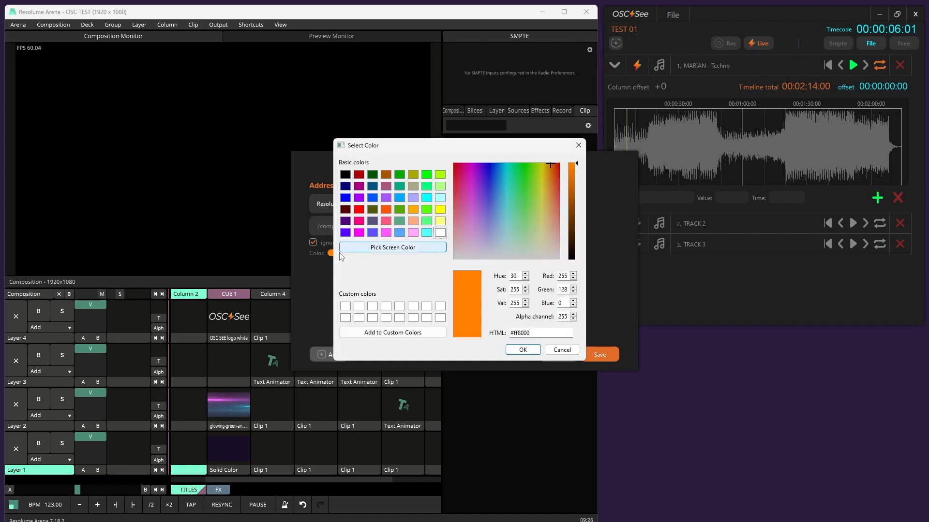
pyautogui.click(425, 232)
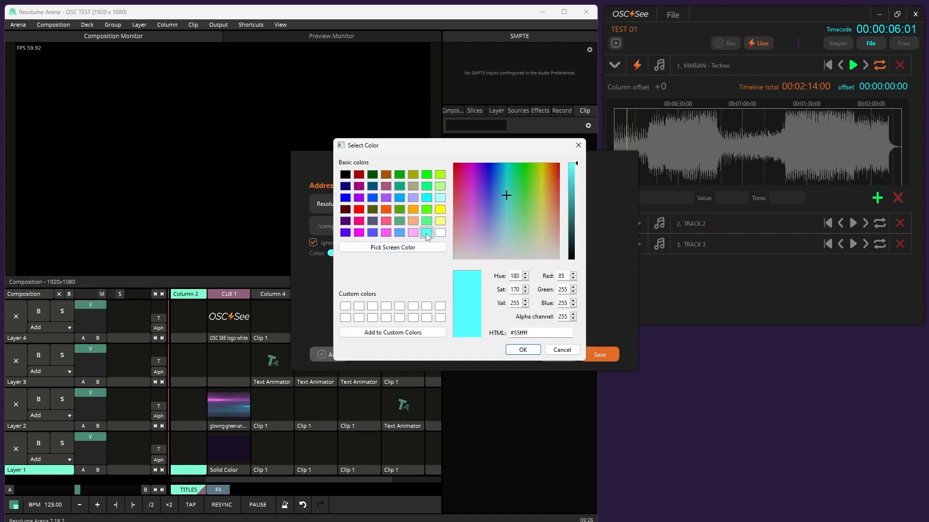
pyautogui.click(521, 351)
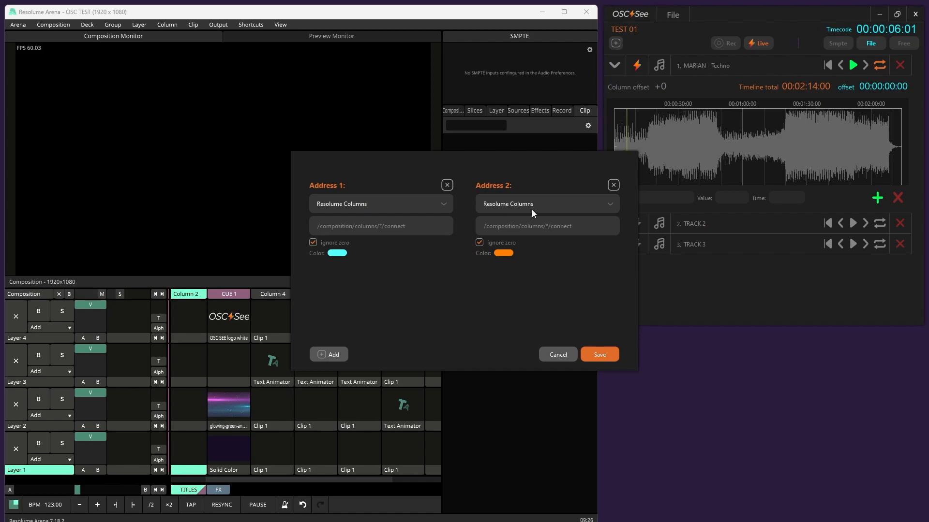
# - Enlarge the addresses dialog, and set Address 2 to Resolume Clips with a pink color
pyautogui.moveTo(639, 371); pyautogui.dragTo(685, 413)
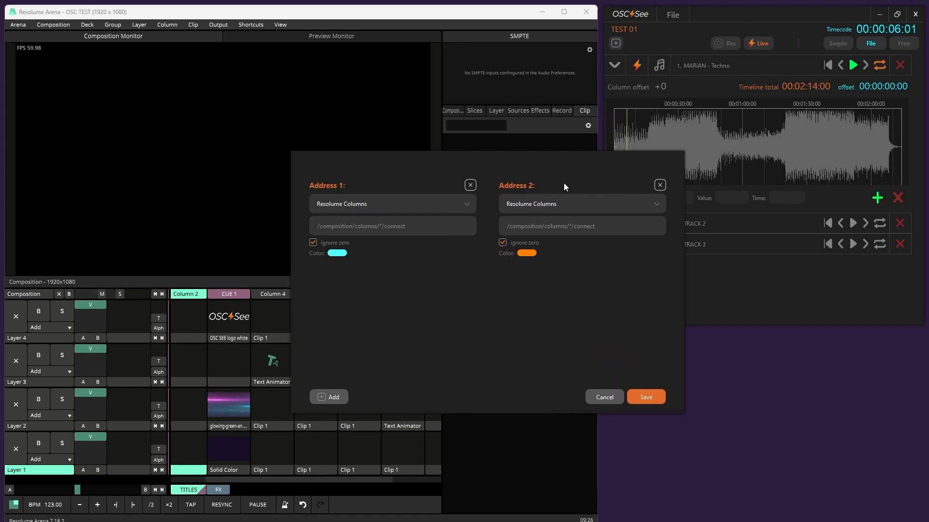
pyautogui.click(579, 202)
pyautogui.click(556, 239)
pyautogui.click(529, 253)
pyautogui.click(526, 180)
pyautogui.click(358, 221)
pyautogui.click(518, 349)
# - Add Address 3 with the Resolume Master type
pyautogui.click(331, 395)
pyautogui.click(386, 301)
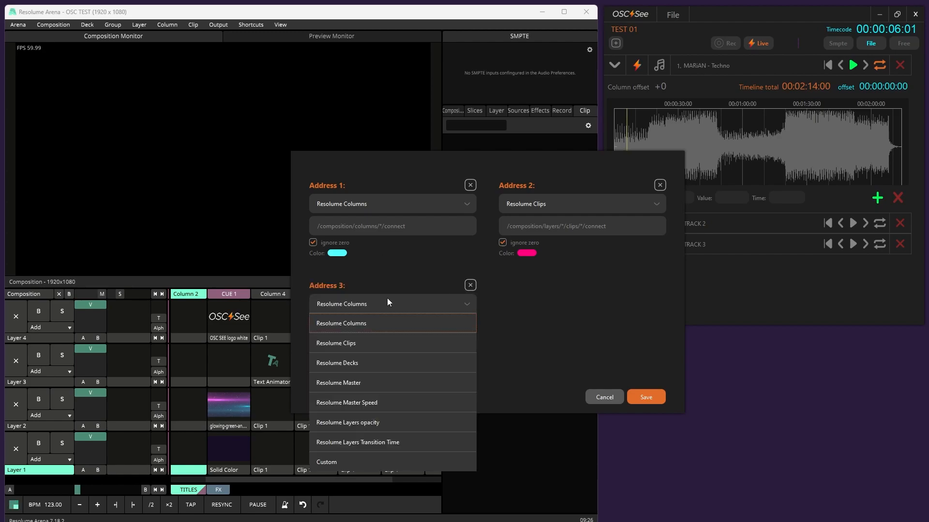
pyautogui.click(358, 383)
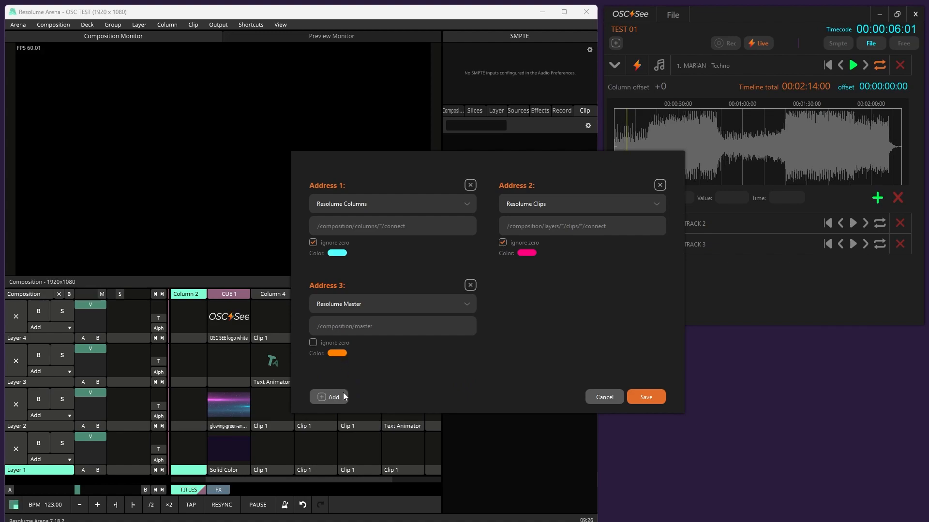
# - Add Address 4 with the Resolume Decks type and a green color
pyautogui.click(345, 397)
pyautogui.click(581, 302)
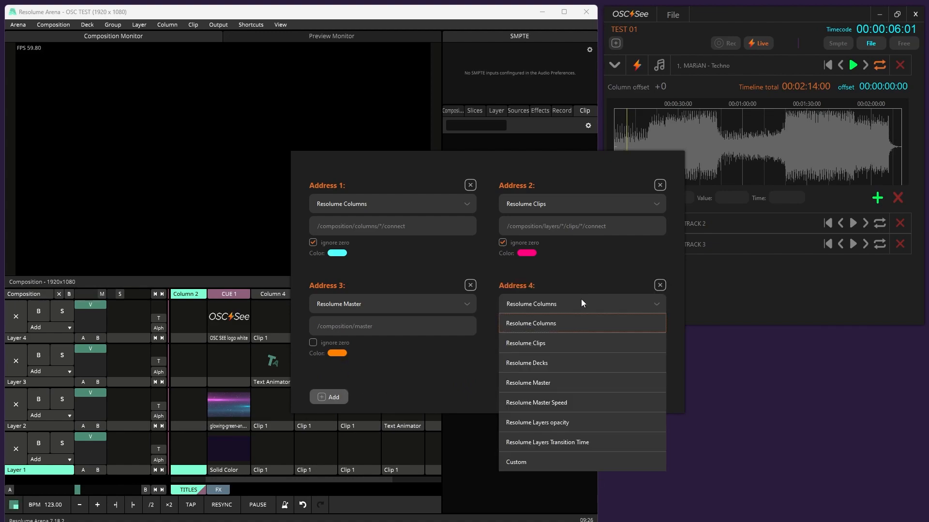
pyautogui.click(544, 366)
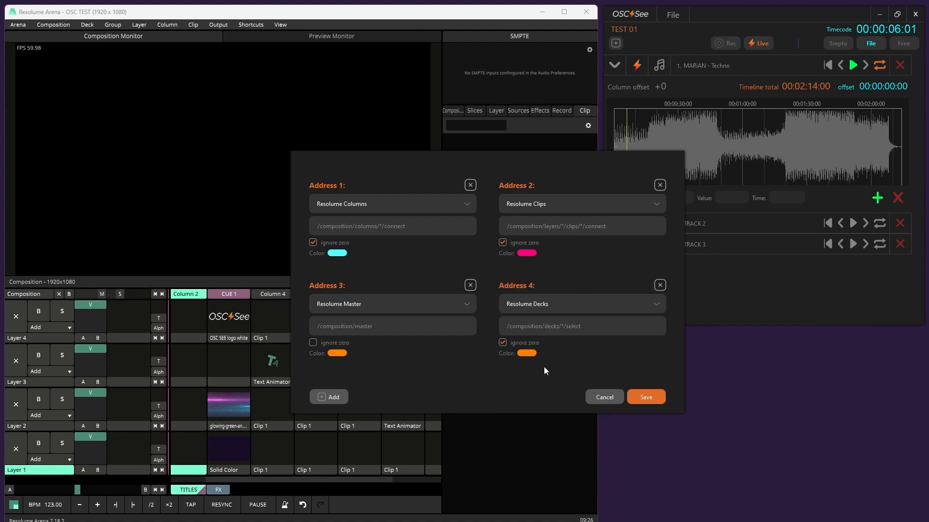
pyautogui.click(527, 353)
pyautogui.click(518, 170)
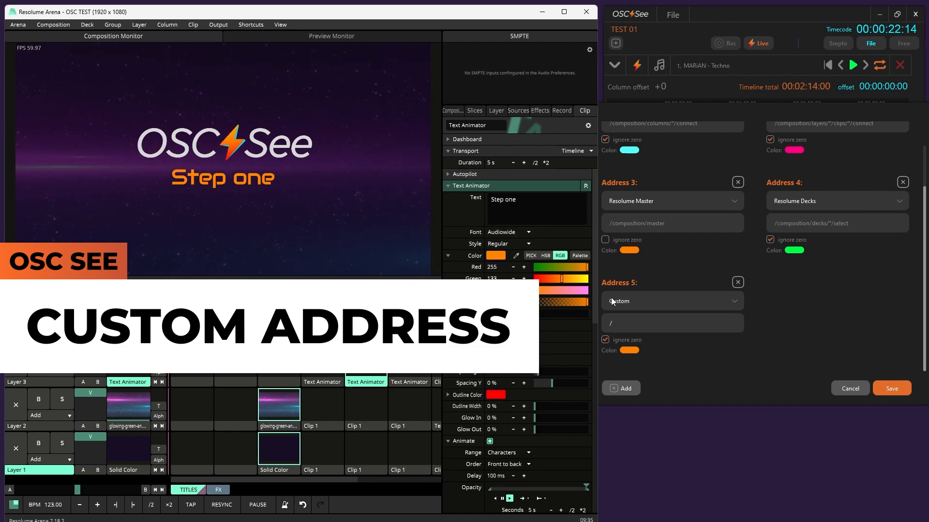
# - Scale the Layer 2 clip in CUE 1 to about 173.55%, and copy its layer-specific scale address from Resolume's OSC output shortcuts
pyautogui.click(299, 410)
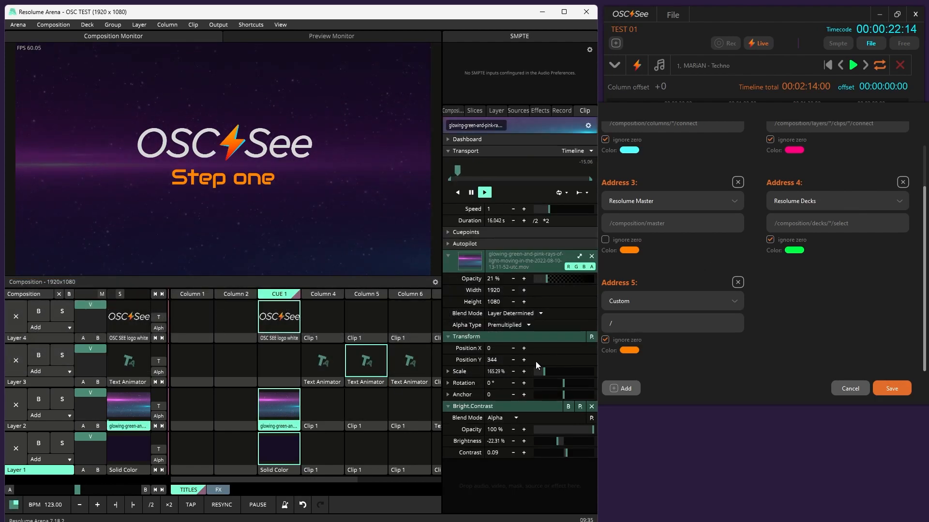
pyautogui.moveTo(544, 371); pyautogui.dragTo(544, 371)
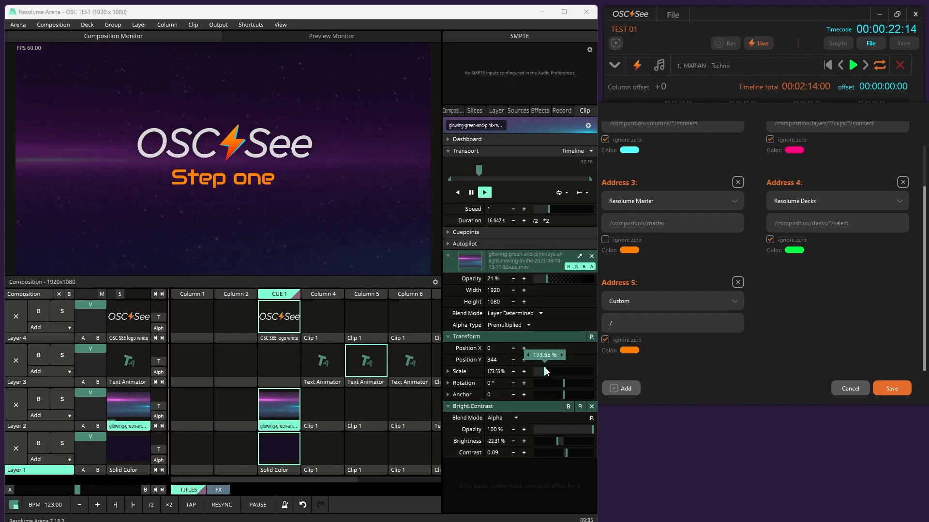
pyautogui.click(255, 24)
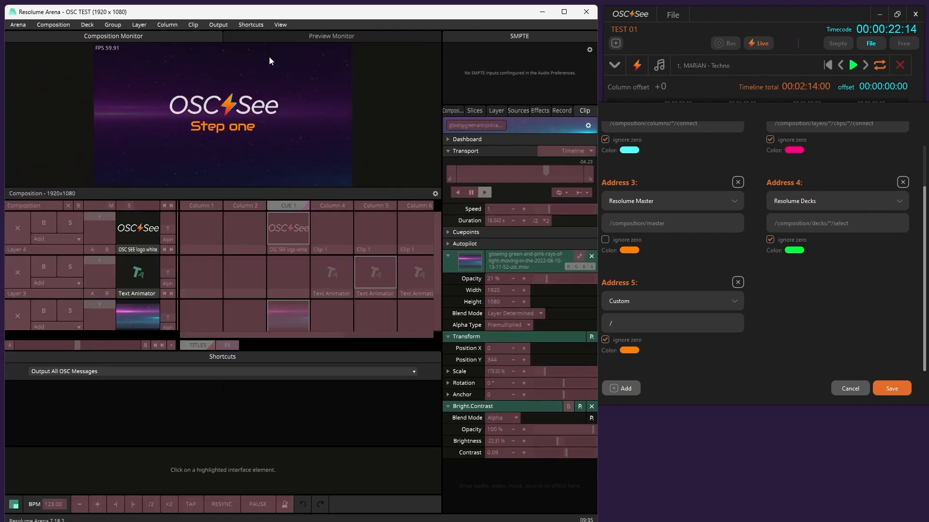
pyautogui.click(261, 58)
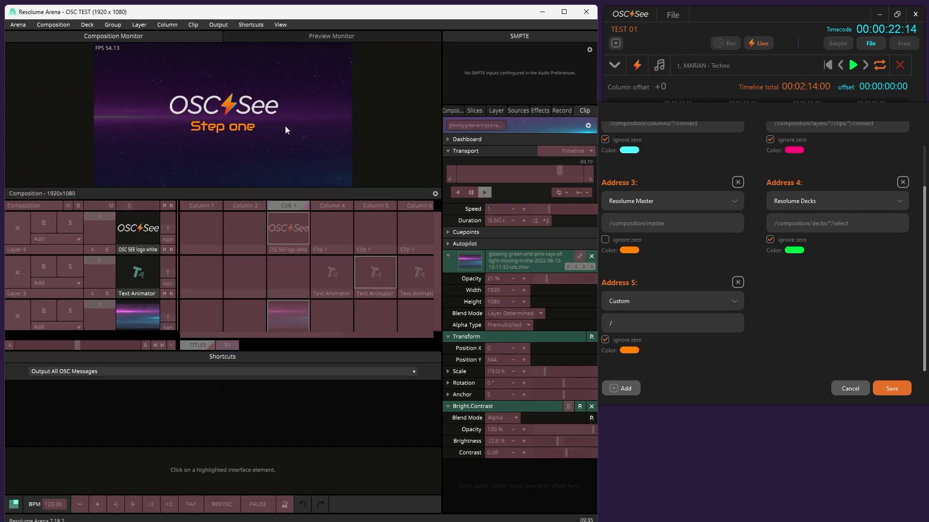
pyautogui.click(554, 371)
pyautogui.moveTo(10, 392); pyautogui.dragTo(161, 392)
pyautogui.hotkey('ctrl', 'c')
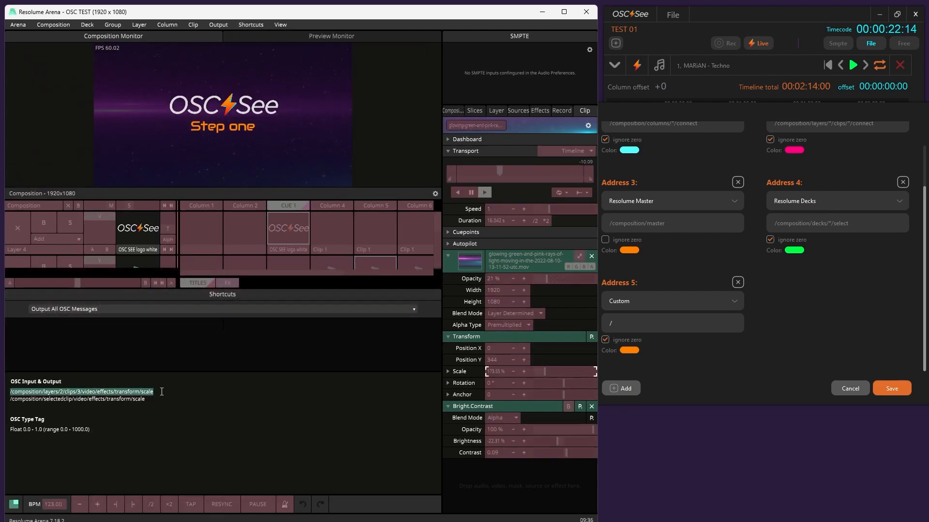
# - Paste the copied scale address as the custom path of Address 5 in OSC See
pyautogui.moveTo(679, 322); pyautogui.dragTo(598, 323)
pyautogui.hotkey('ctrl', 'v')
pyautogui.click(635, 323)
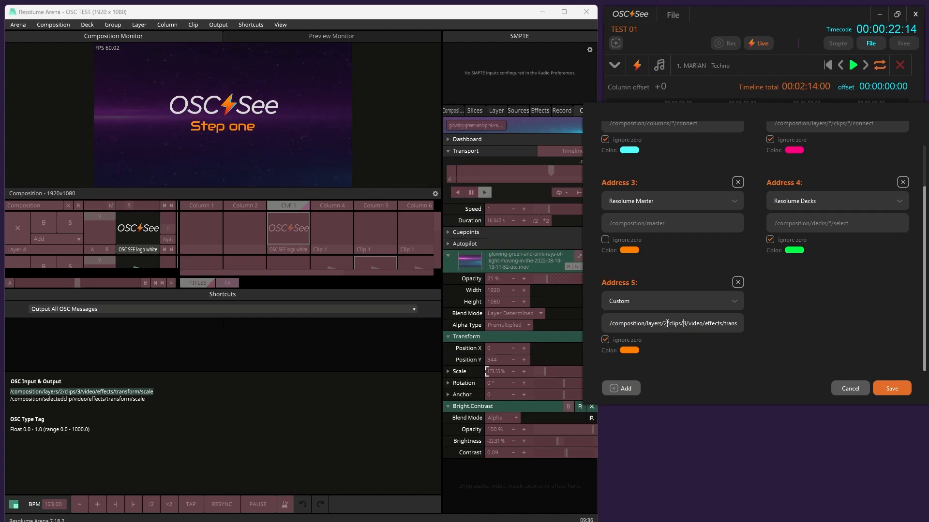
# - Replace the layer and clip numbers in Address 5's path with *, and set its color to blue
pyautogui.doubleClick(665, 323)
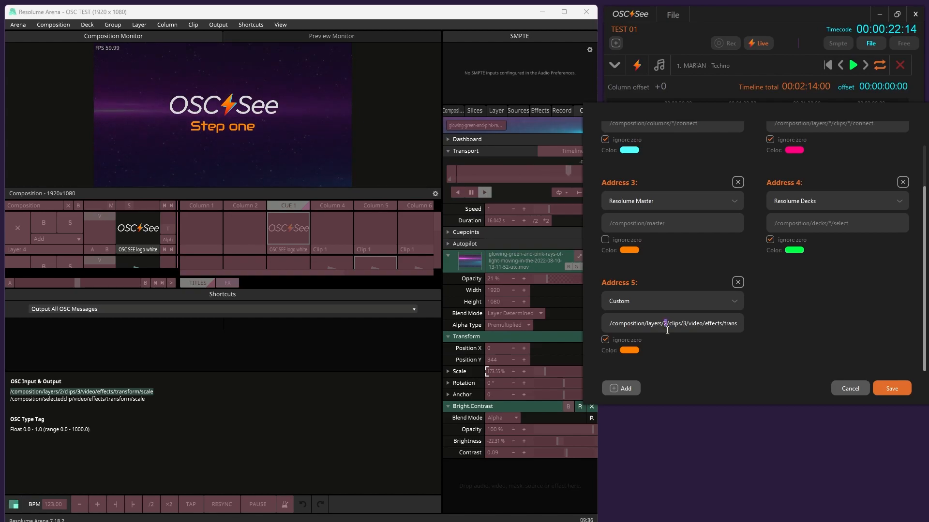
pyautogui.write('*')
pyautogui.doubleClick(685, 323)
pyautogui.write('*')
pyautogui.moveTo(709, 324); pyautogui.dragTo(771, 327)
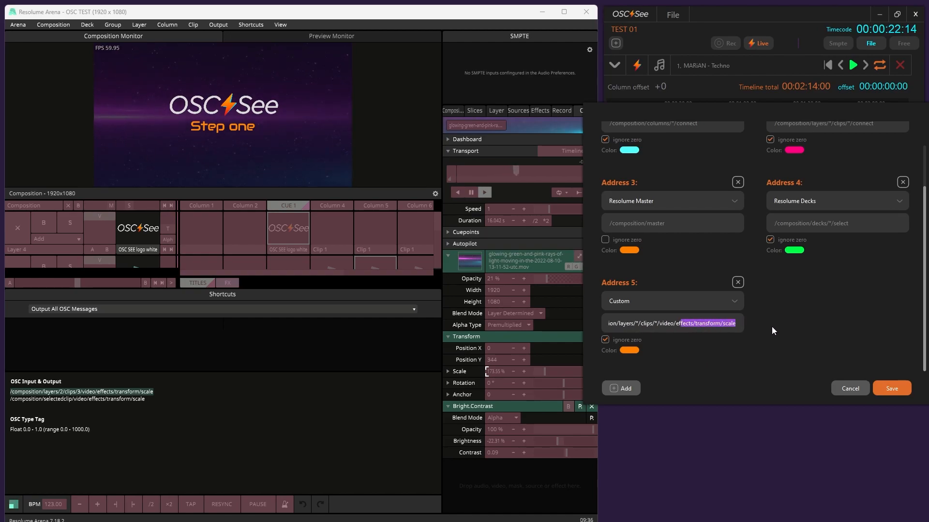
pyautogui.click(707, 327)
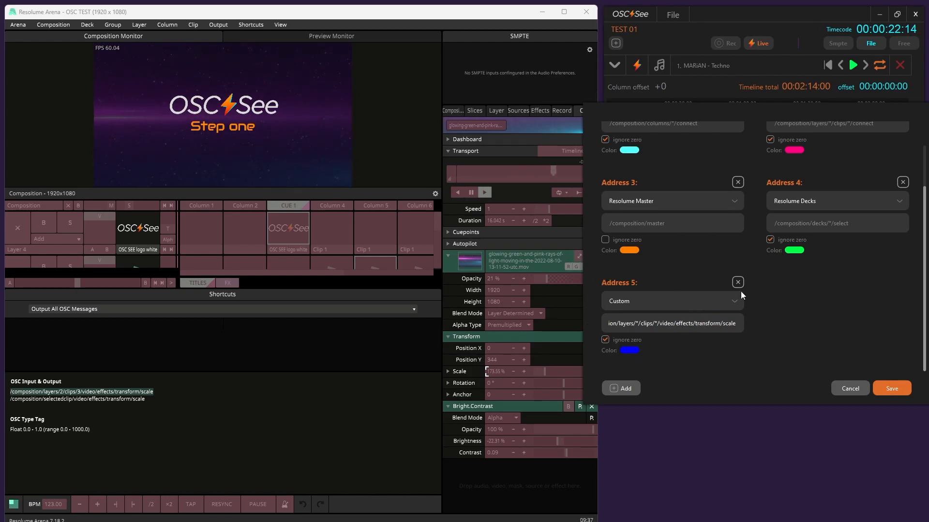
pyautogui.moveTo(659, 325); pyautogui.dragTo(746, 328)
pyautogui.click(686, 325)
pyautogui.moveTo(686, 325); pyautogui.dragTo(602, 323)
pyautogui.moveTo(667, 323); pyautogui.dragTo(794, 326)
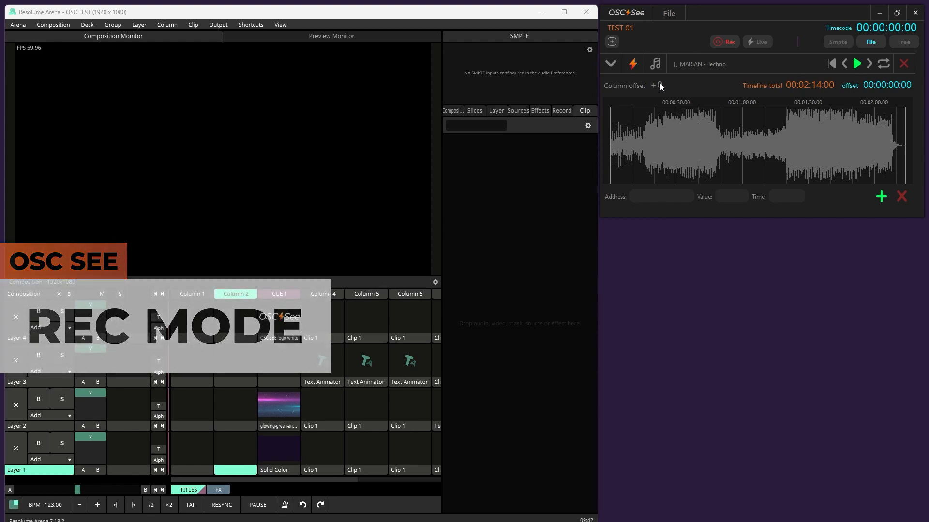
# - Play the track in Rec mode and record triggering the CUE 1 column and the Layer 3 Text Animator clips in Columns 4 and 5
pyautogui.click(655, 65)
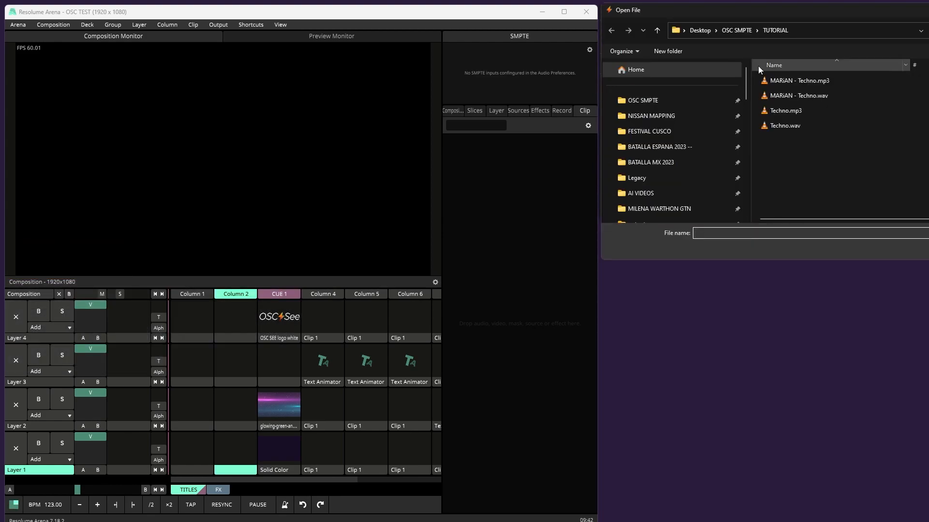
pyautogui.click(881, 248)
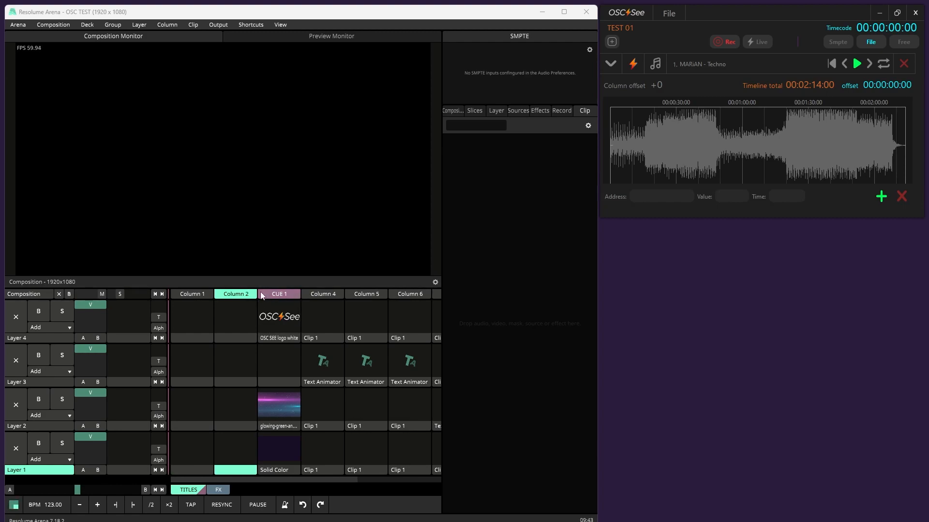
pyautogui.click(856, 63)
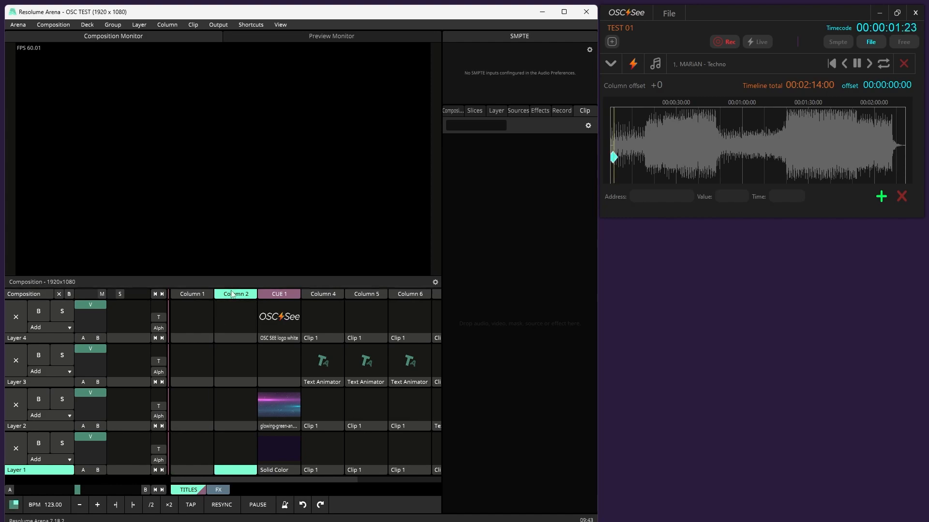
pyautogui.click(274, 297)
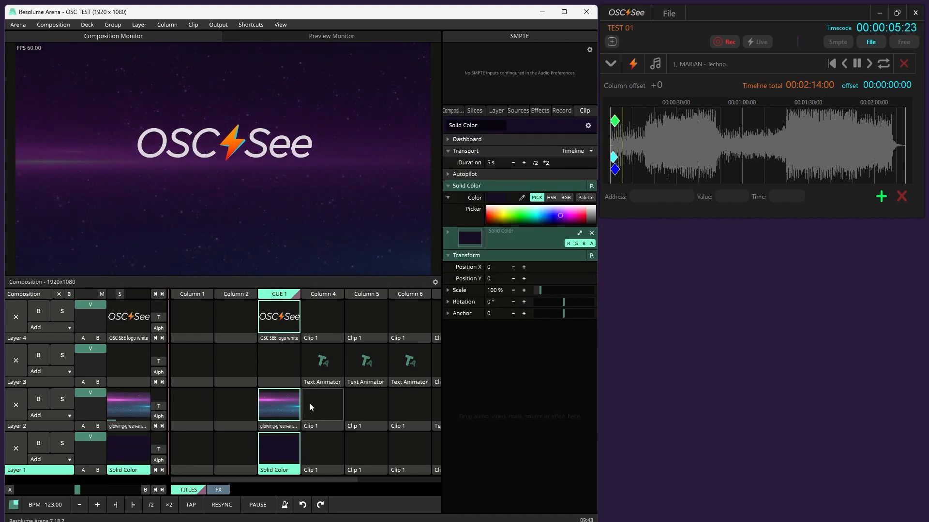
pyautogui.click(320, 368)
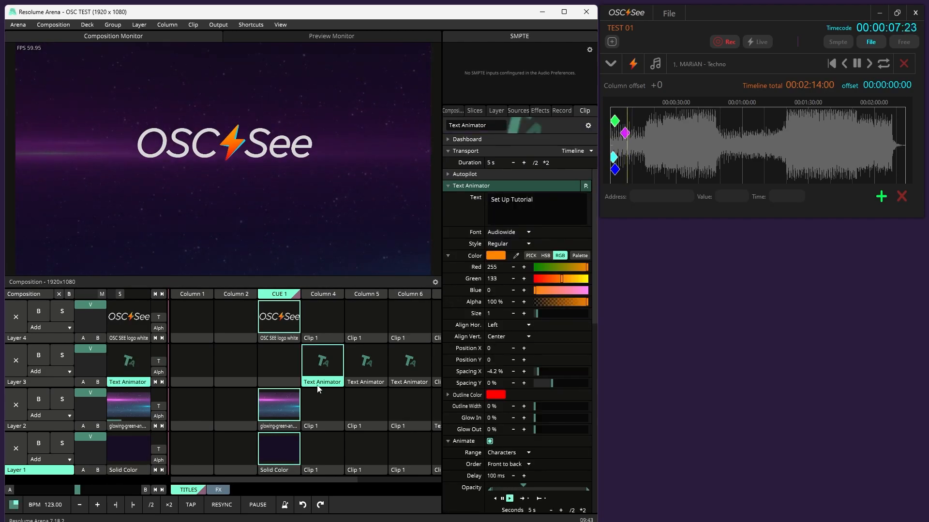
pyautogui.click(355, 366)
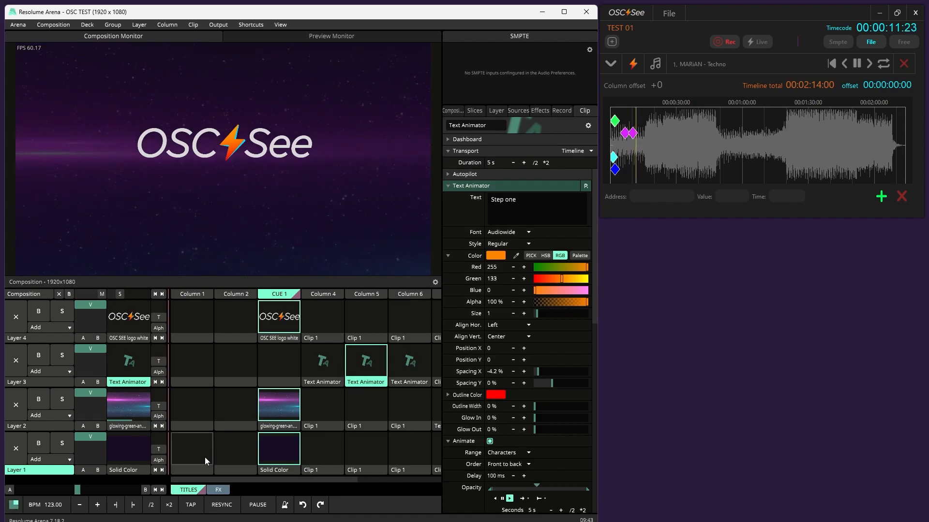
# - Record switching to the FX deck and triggering the MIX 1 column, the 4k-space-travel clip, the OSC SEE logo and the Layer 2 Stroboscope
pyautogui.click(218, 491)
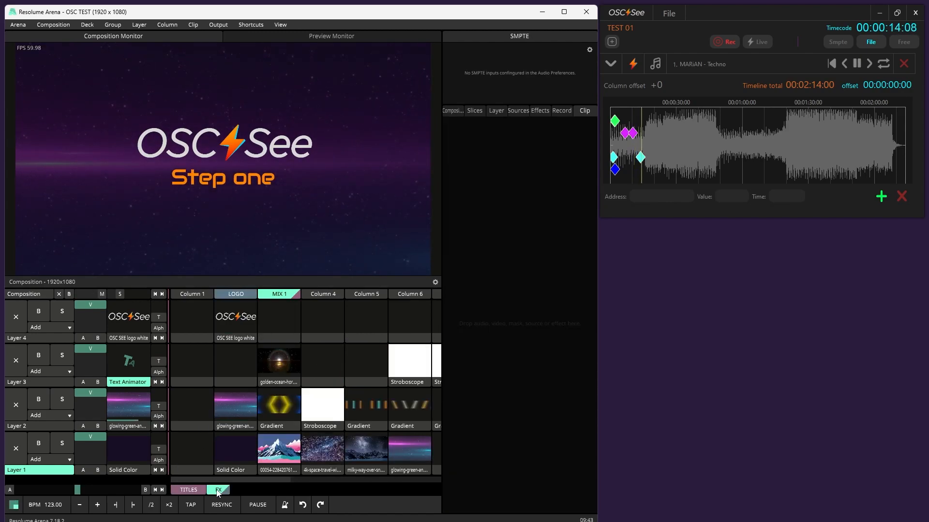
pyautogui.click(271, 298)
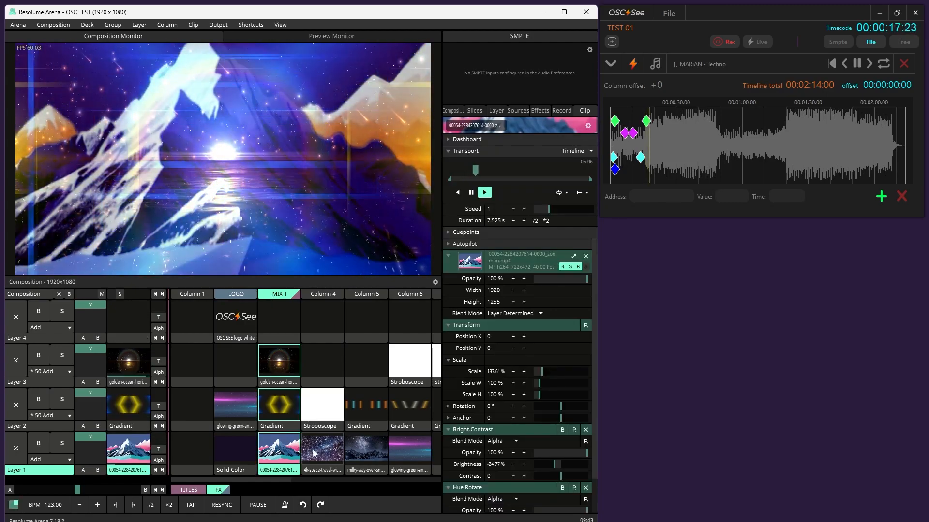
pyautogui.click(313, 453)
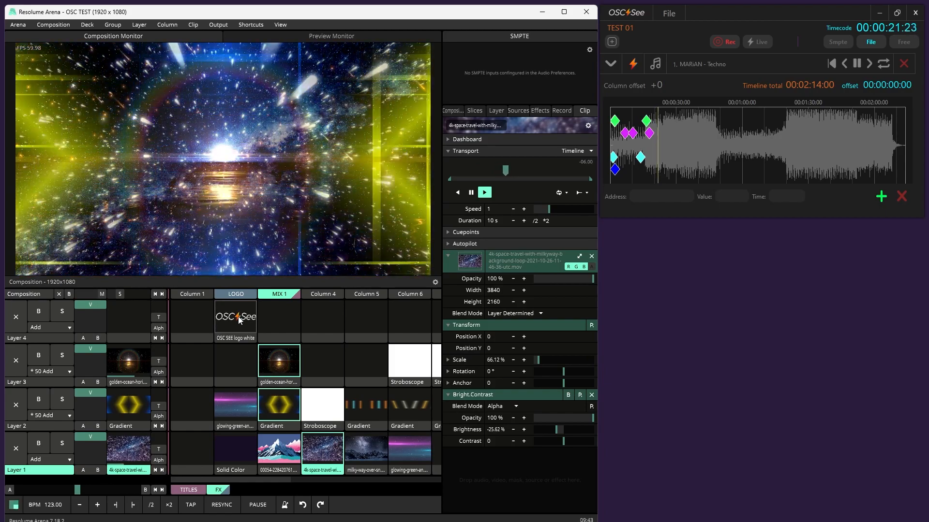
pyautogui.click(240, 319)
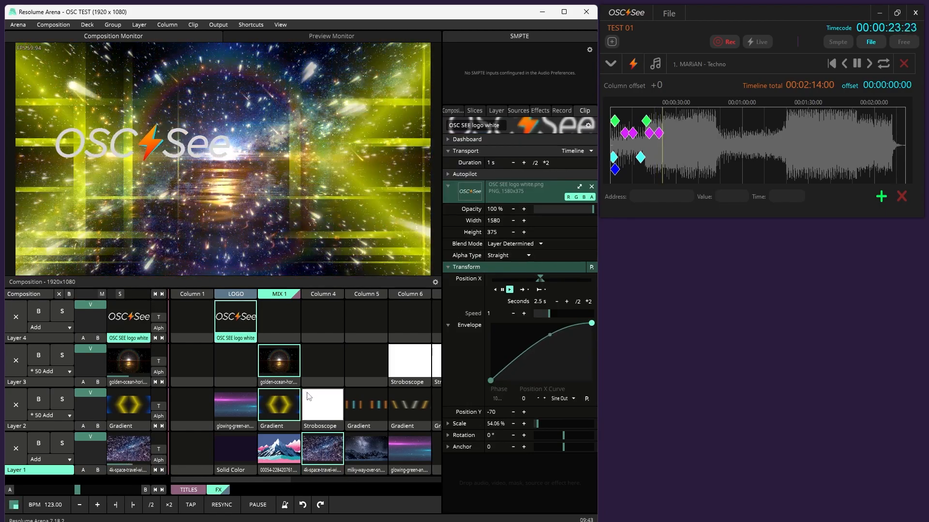
pyautogui.click(319, 403)
# - Record triggering Column 6, the OSC SEE logo clip and a composition master change, and pause the timeline playback
pyautogui.scroll(-1, 317, 404)
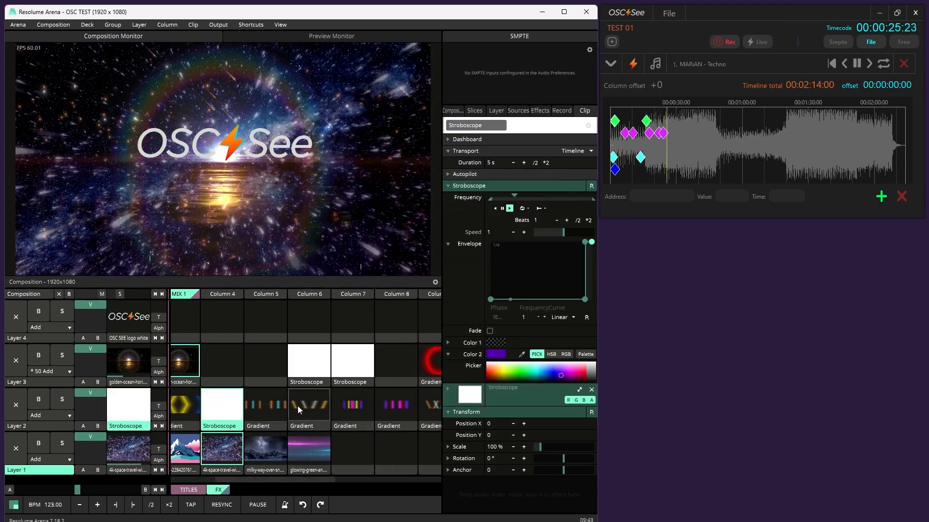
pyautogui.scroll(-1, 298, 406)
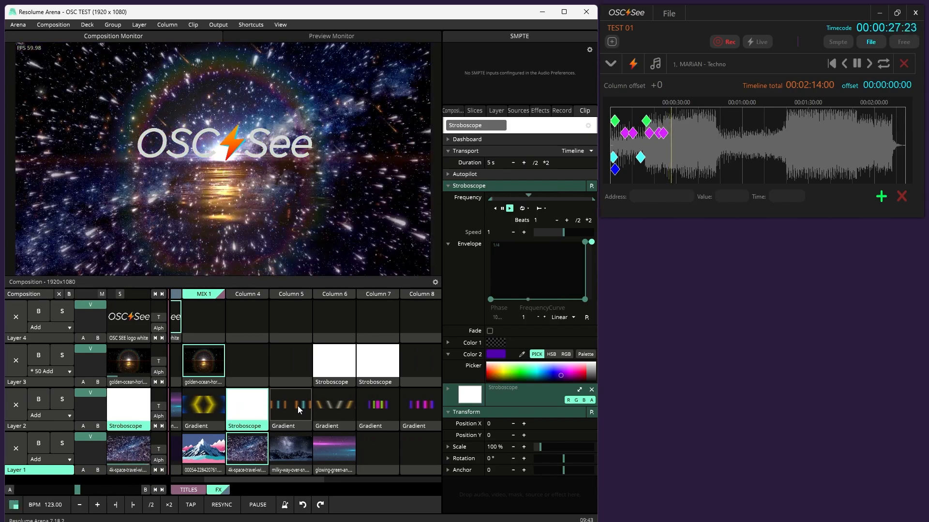
pyautogui.scroll(1, 297, 405)
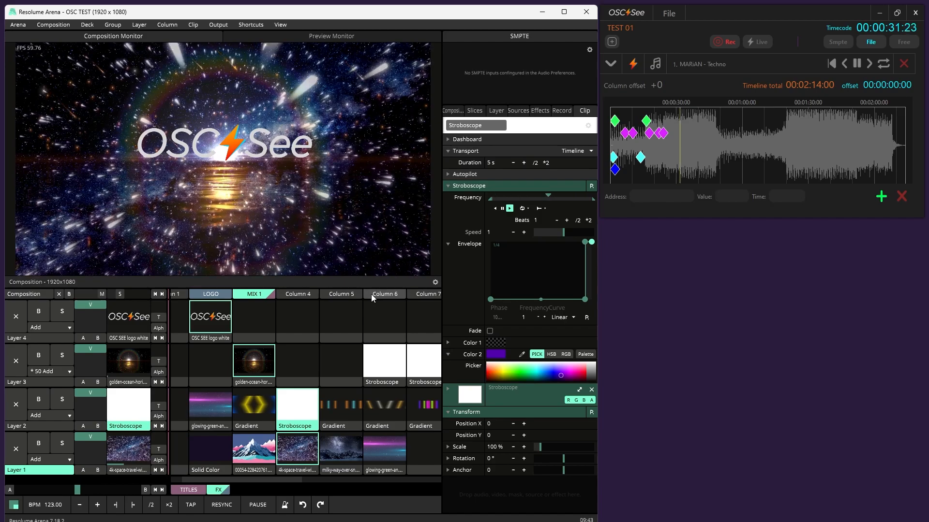
pyautogui.click(370, 294)
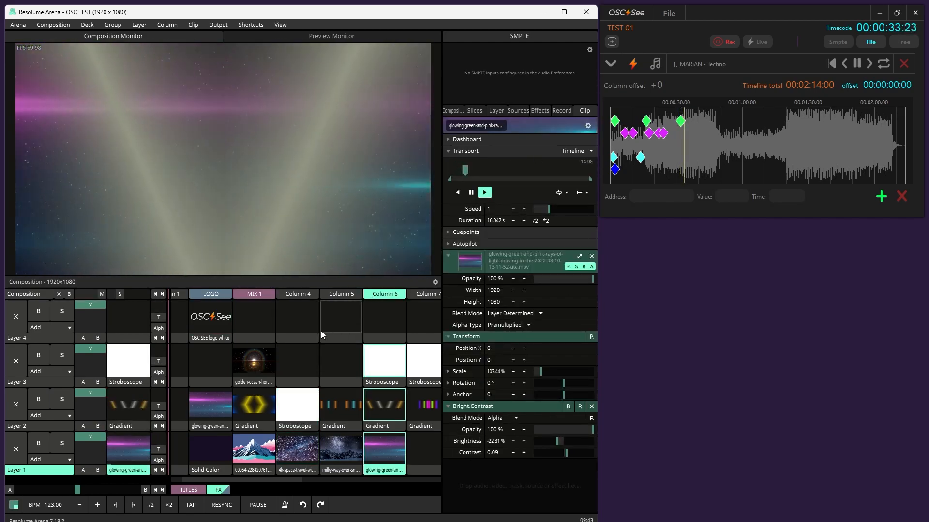
pyautogui.click(211, 318)
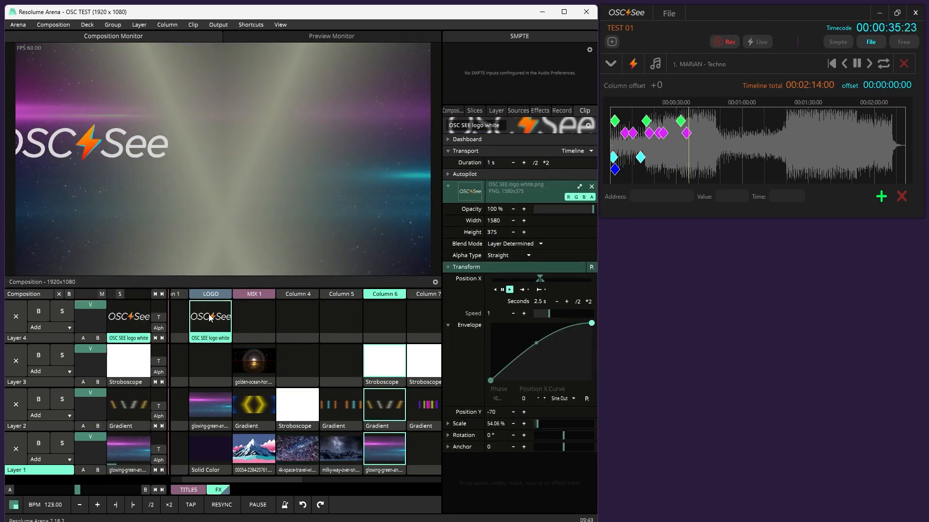
pyautogui.moveTo(102, 294)
pyautogui.mouseDown()
pyautogui.moveTo(62, 296)
pyautogui.moveTo(104, 295)
pyautogui.mouseUp()
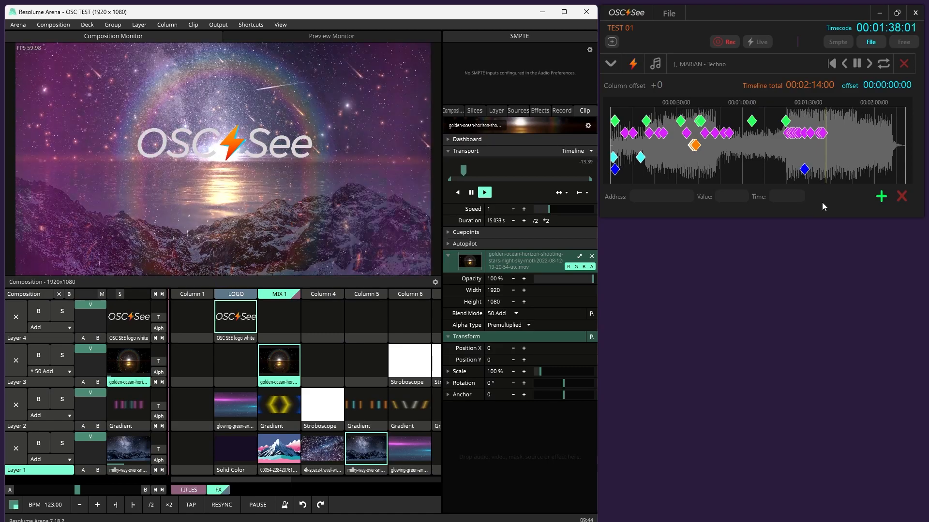
pyautogui.click(856, 64)
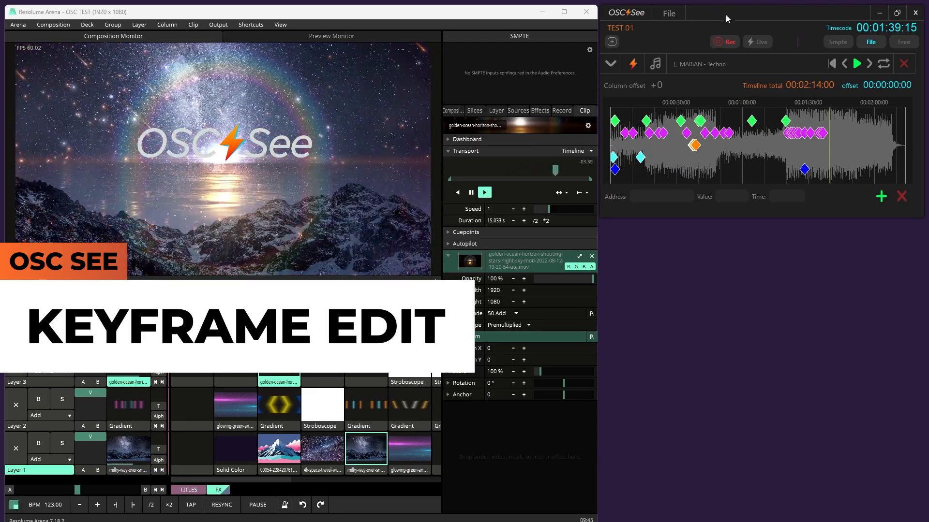
# - Widen the OSC See window and examine the address, value and time of the recorded column, clip, deck and scale keyframes
pyautogui.moveTo(669, 21); pyautogui.dragTo(378, 28)
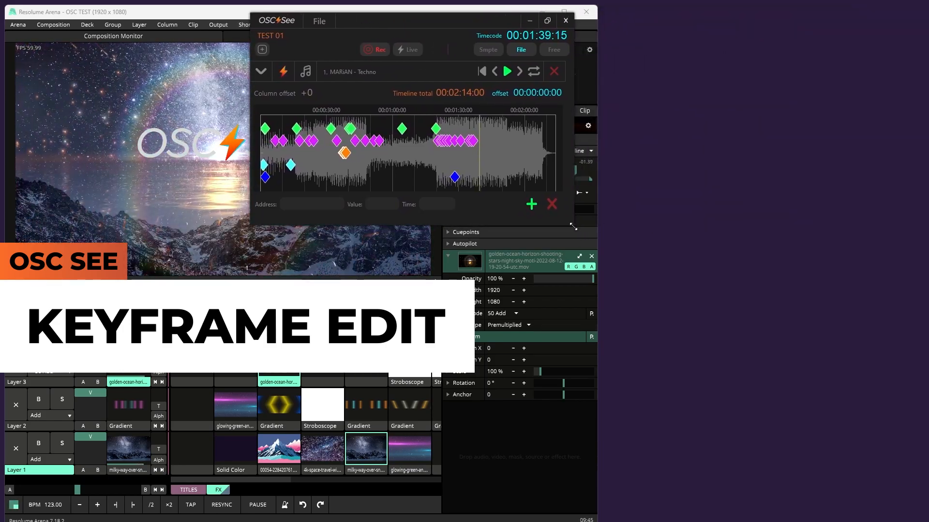
pyautogui.moveTo(574, 225); pyautogui.dragTo(919, 236)
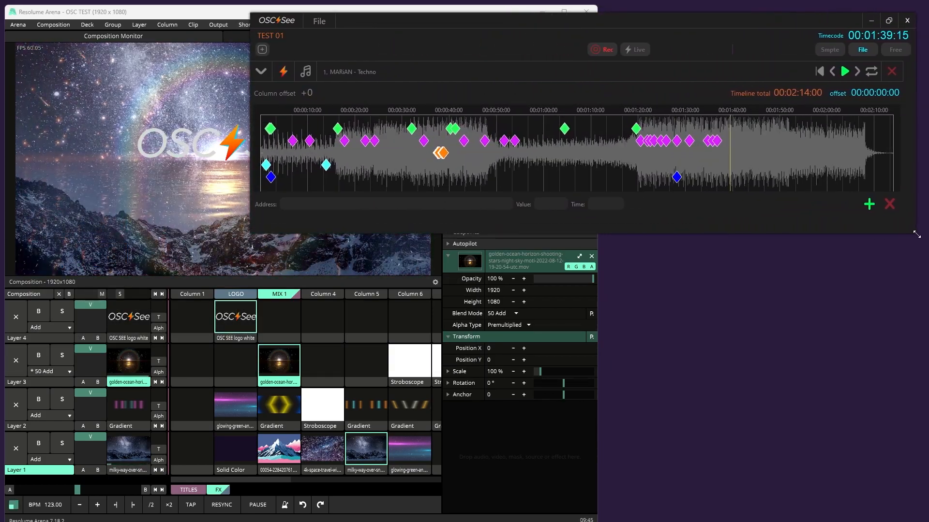
pyautogui.click(338, 131)
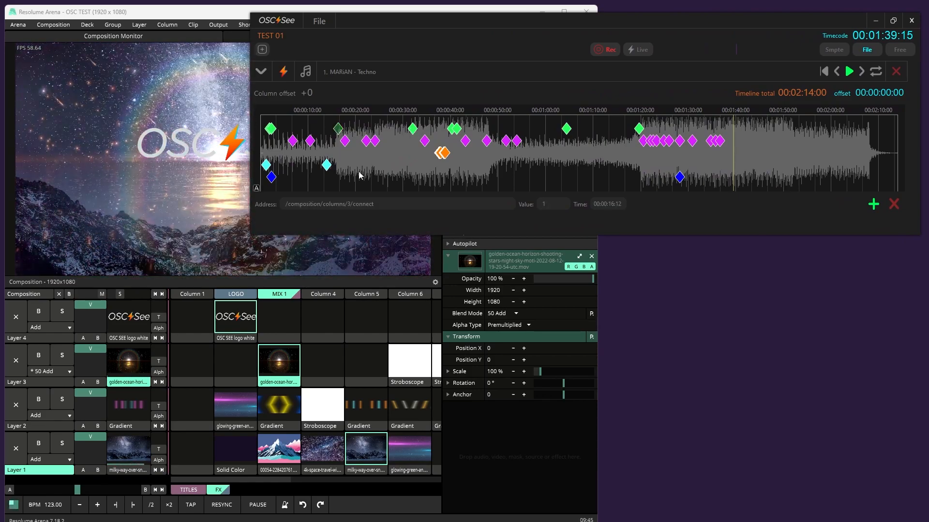
pyautogui.click(412, 129)
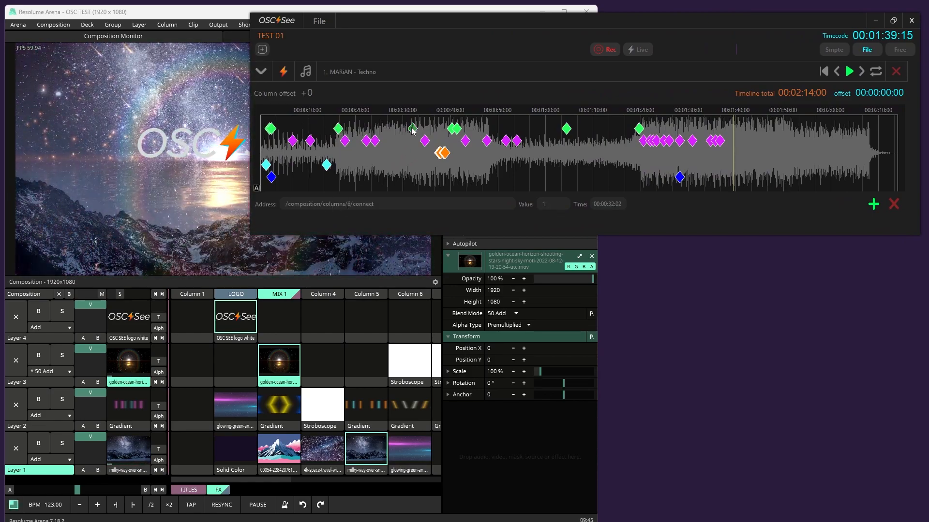
pyautogui.click(456, 129)
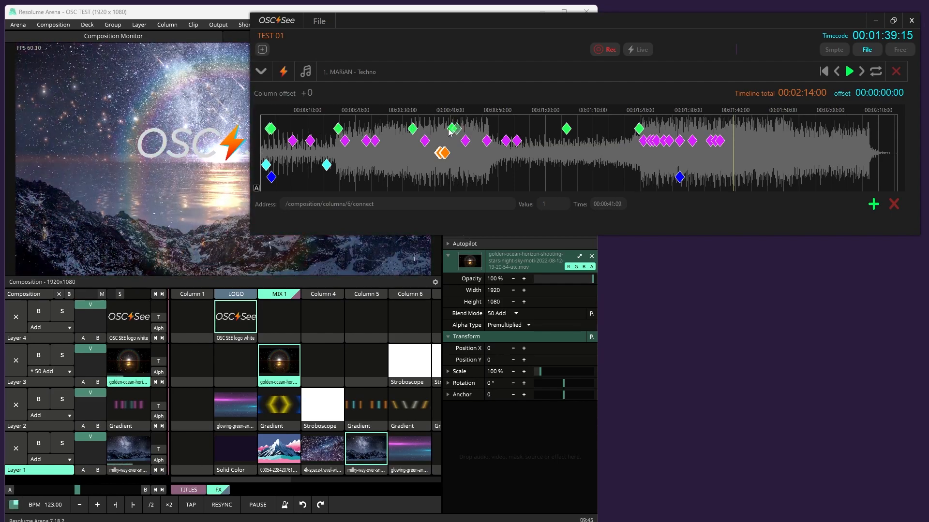
pyautogui.click(412, 128)
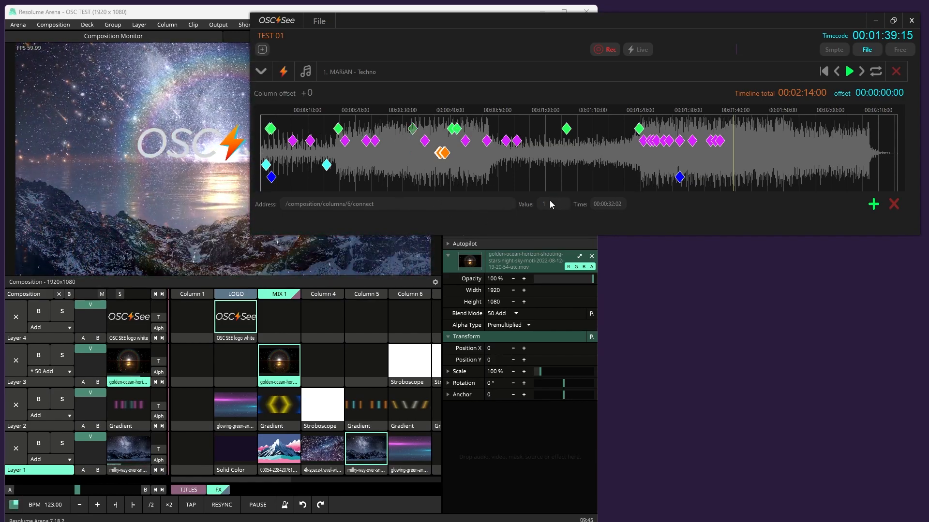
pyautogui.click(375, 141)
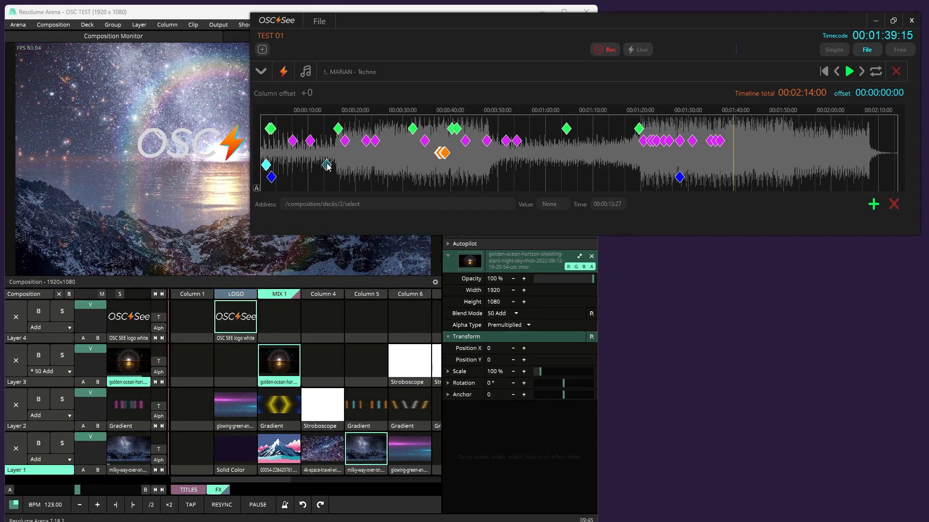
pyautogui.click(272, 178)
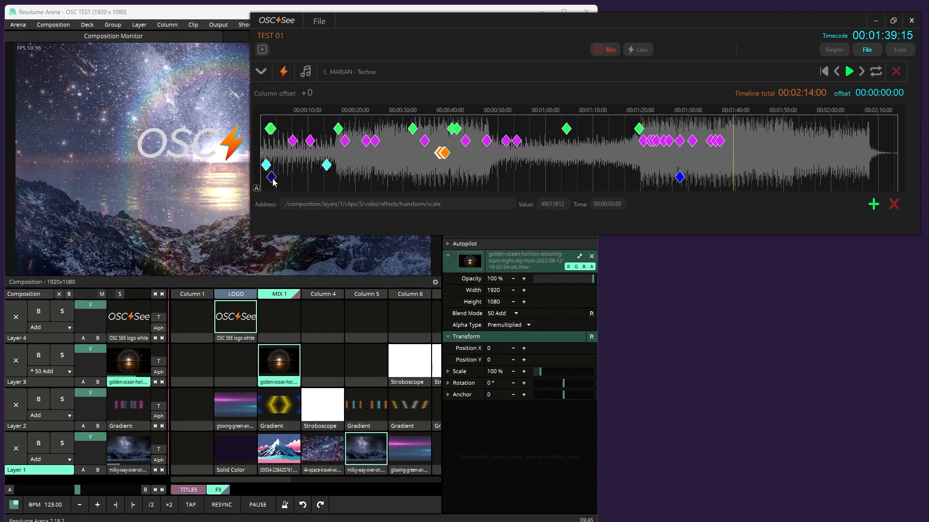
# - Examine the address, value and time of the composition master keyframes around 37 to 39 seconds
pyautogui.click(444, 154)
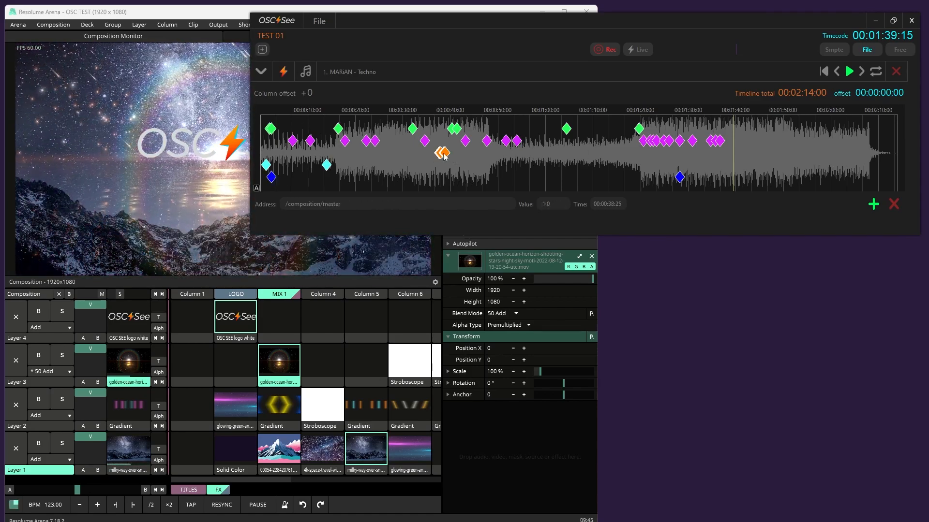
pyautogui.scroll(3, 438, 158)
pyautogui.scroll(3, 437, 155)
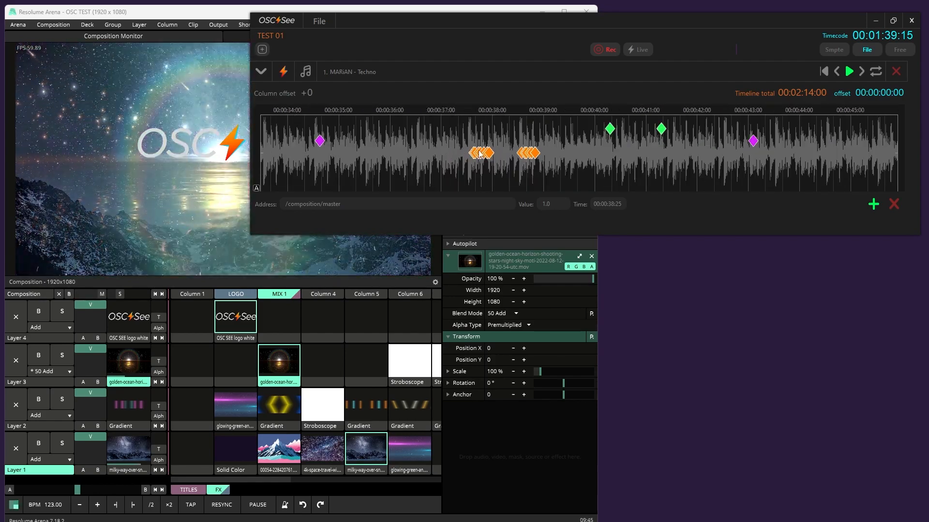
pyautogui.click(488, 153)
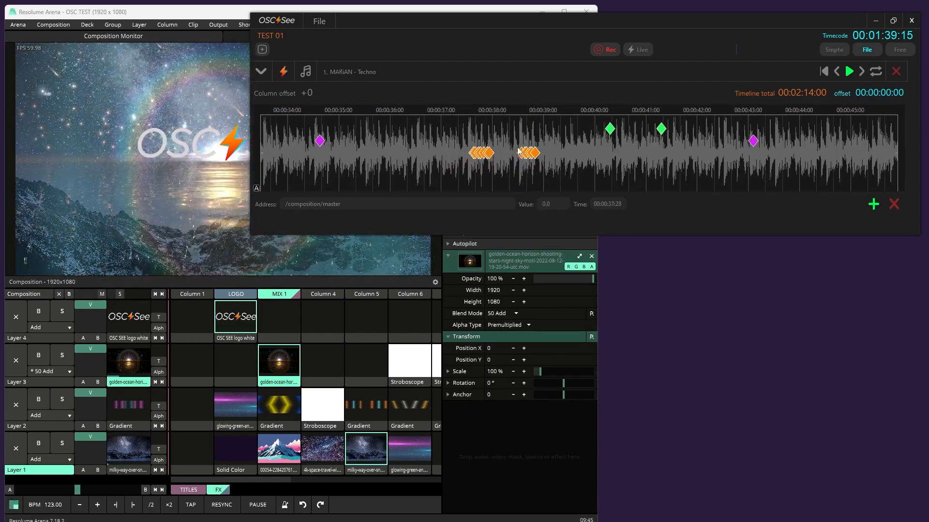
pyautogui.scroll(3, 487, 156)
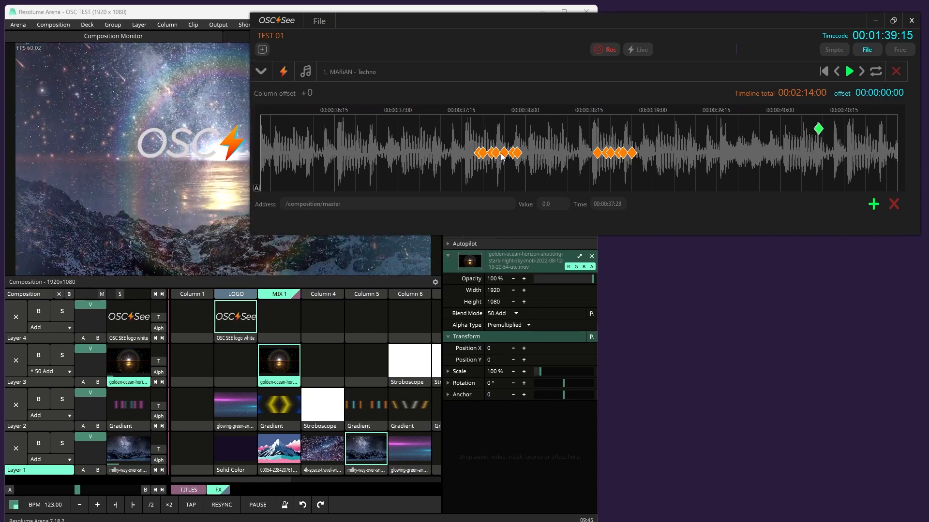
pyautogui.click(487, 155)
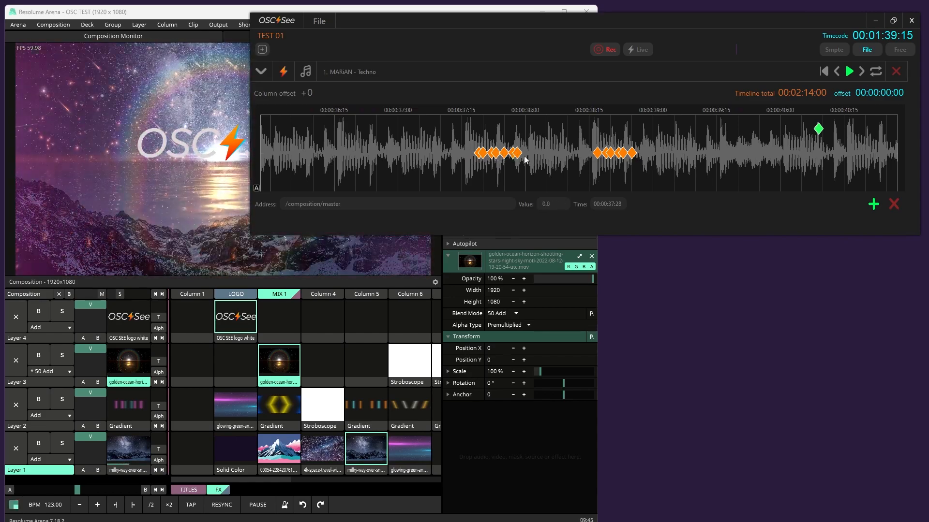
pyautogui.scroll(-5, 557, 160)
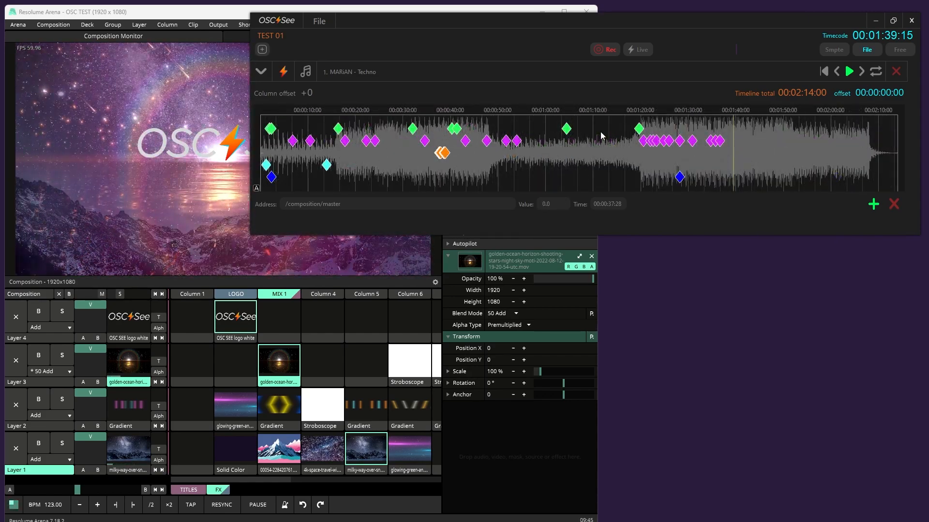
# - Move the /composition/columns/3/connect keyframe to 00:00:15:23 and the /composition/decks/2/select keyframe to 00:00:16:03
pyautogui.scroll(2, 357, 129)
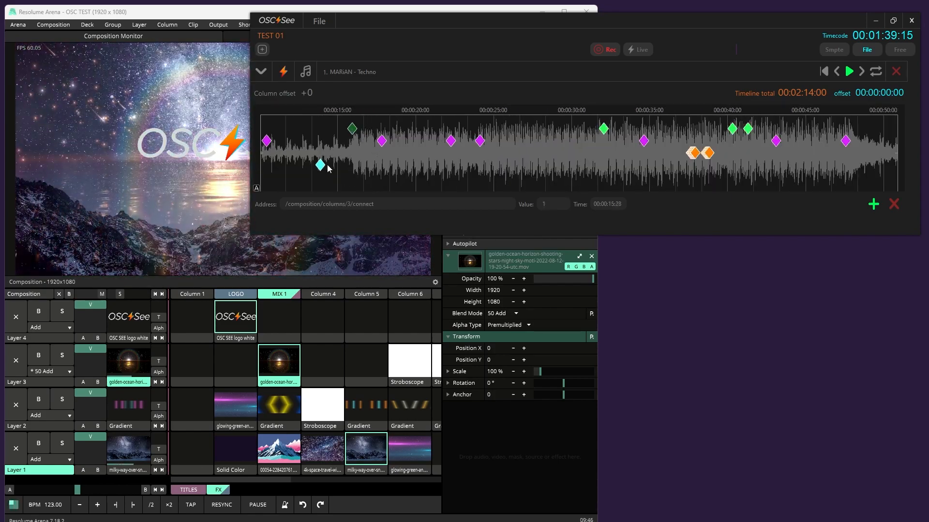
pyautogui.moveTo(345, 172); pyautogui.dragTo(352, 172)
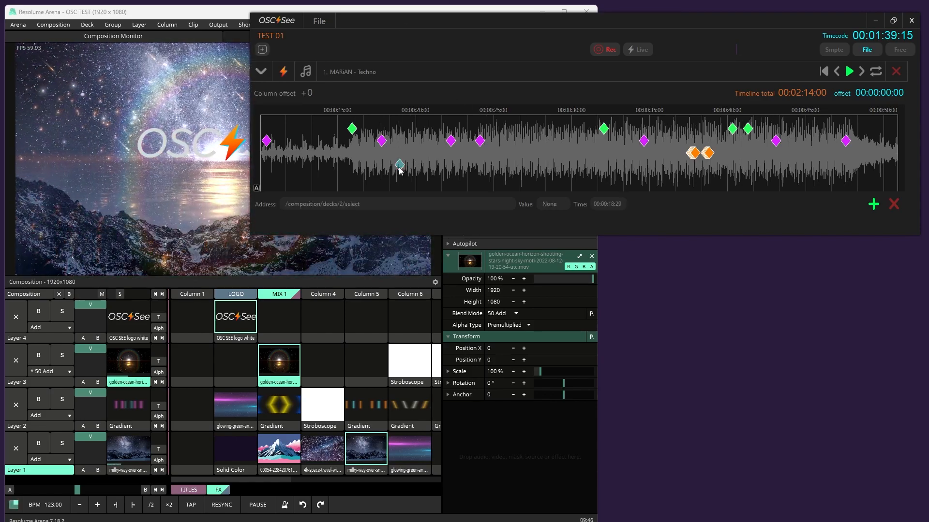
pyautogui.moveTo(358, 170); pyautogui.dragTo(355, 169)
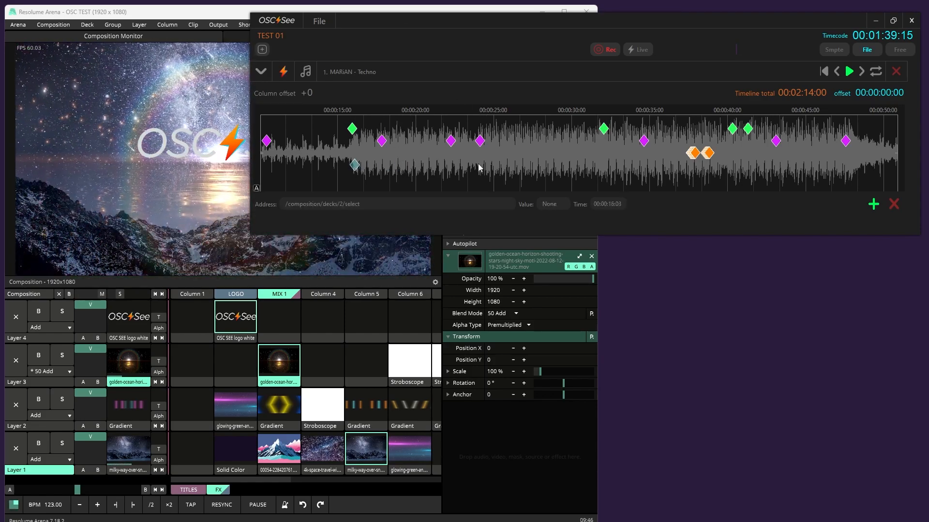
pyautogui.scroll(-5, 478, 165)
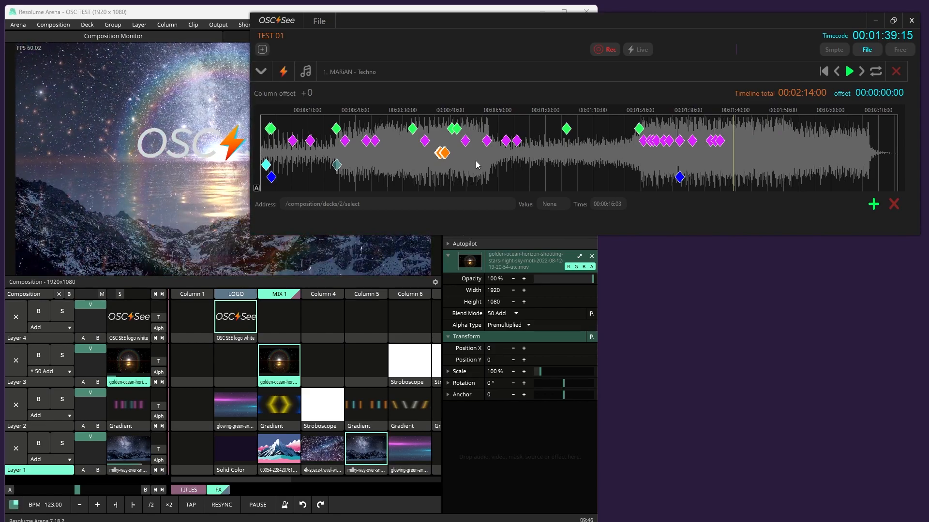
# - Try shifting all keyframes of the first 65 seconds forward by about 18 seconds; undo, redo and undo the move
pyautogui.moveTo(584, 179); pyautogui.dragTo(256, 120)
pyautogui.moveTo(334, 144); pyautogui.dragTo(422, 144)
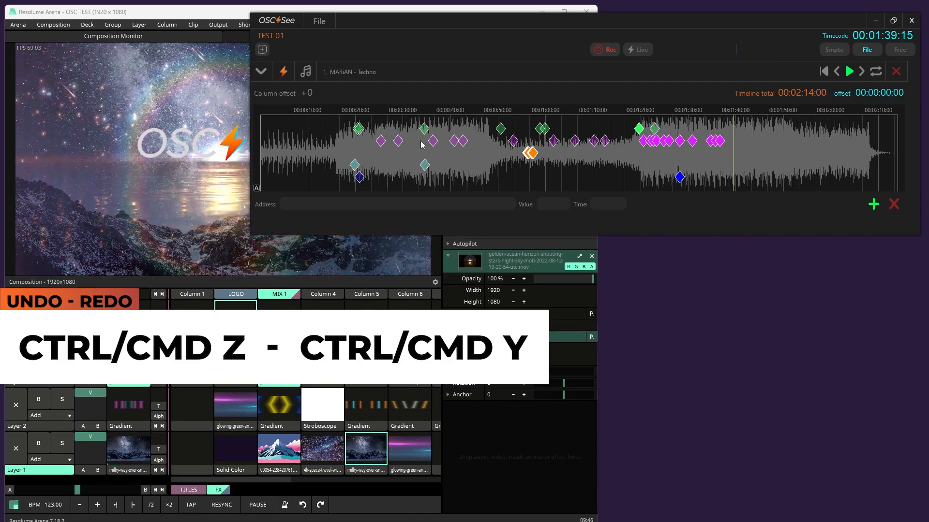
pyautogui.hotkey('ctrl', 'z')
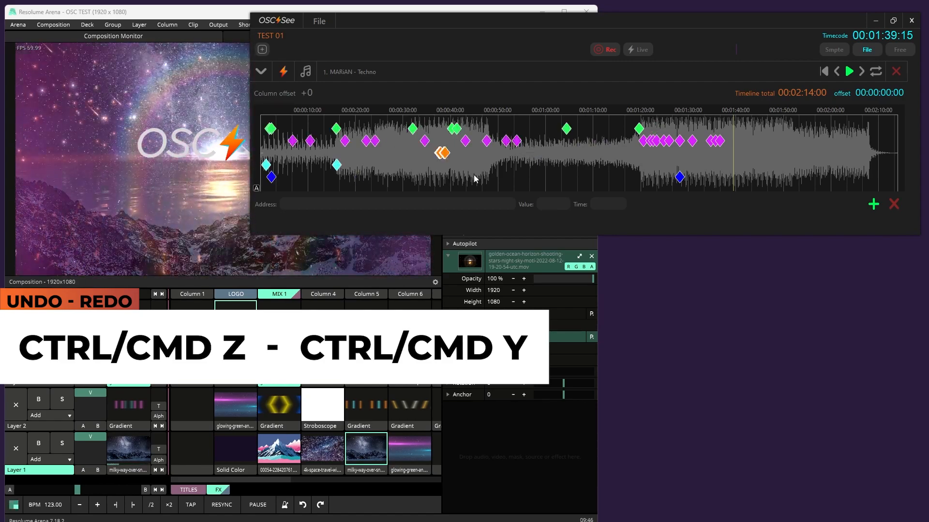
pyautogui.hotkey('ctrl', 'y')
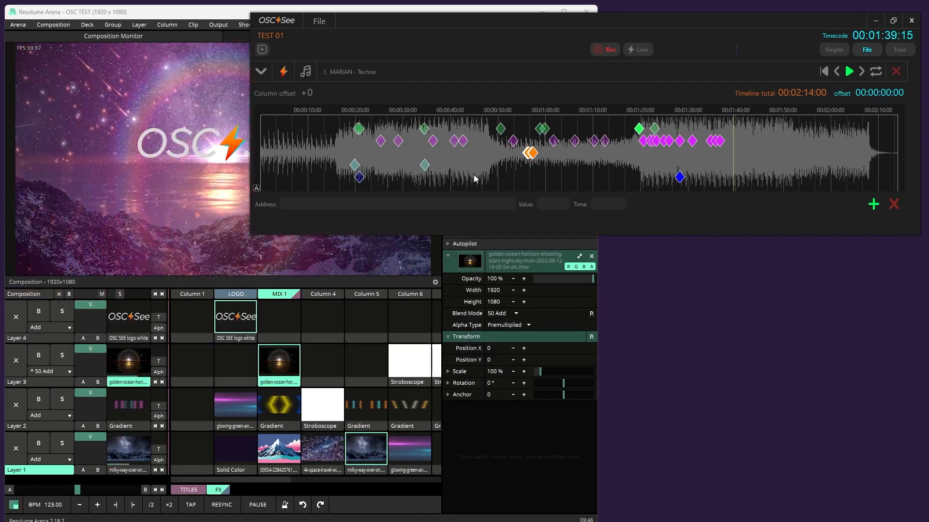
pyautogui.hotkey('ctrl', 'z')
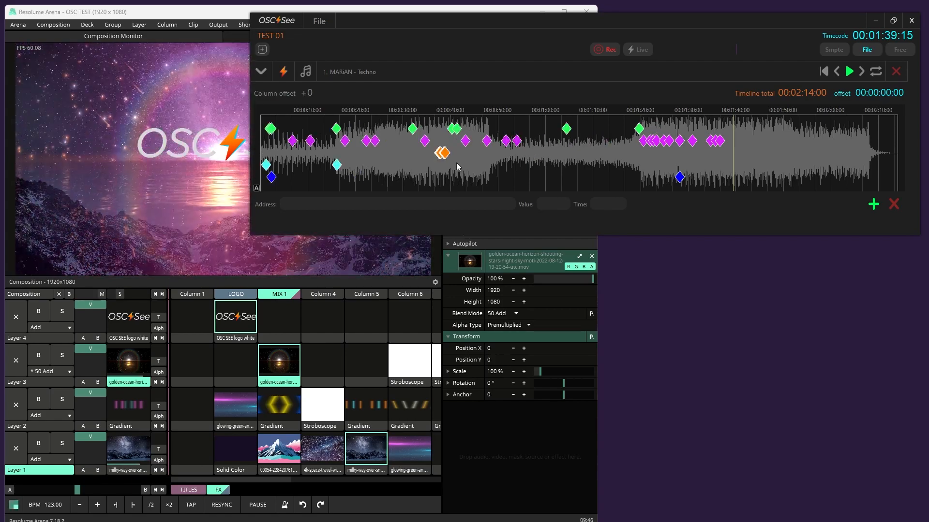
# - Copy the keyframes between about 0:30 and 0:50 and place the pasted copies from about 1:44 to 2:00
pyautogui.moveTo(500, 187); pyautogui.dragTo(401, 114)
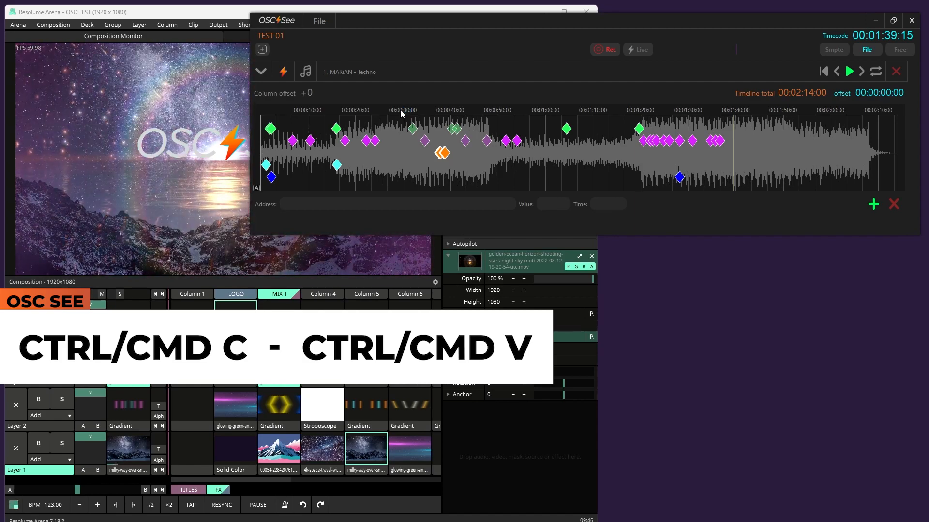
pyautogui.hotkey('ctrl', 'c')
pyautogui.hotkey('ctrl', 'v')
pyautogui.moveTo(635, 144); pyautogui.dragTo(786, 166)
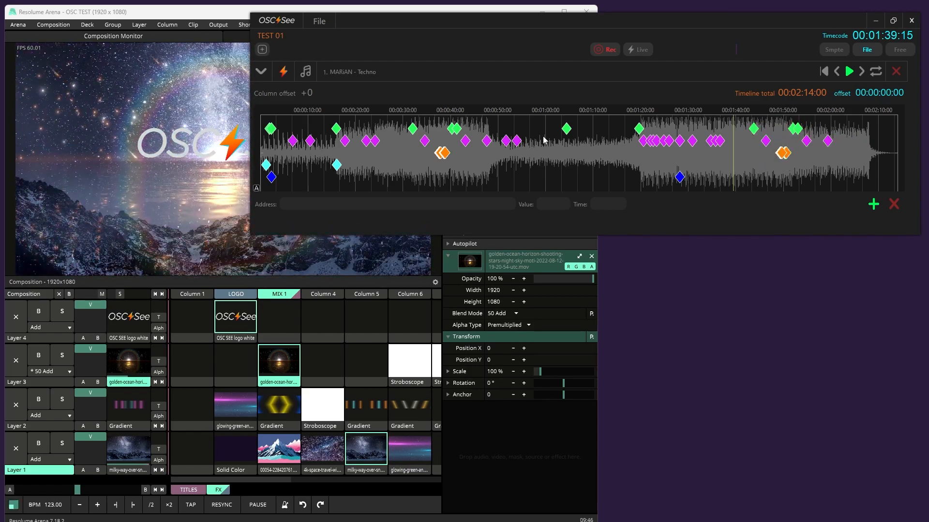
# - Try deck numbers 56 and 5 in the address of the deck keyframe near 16 seconds, and restore it to 2
pyautogui.click(336, 165)
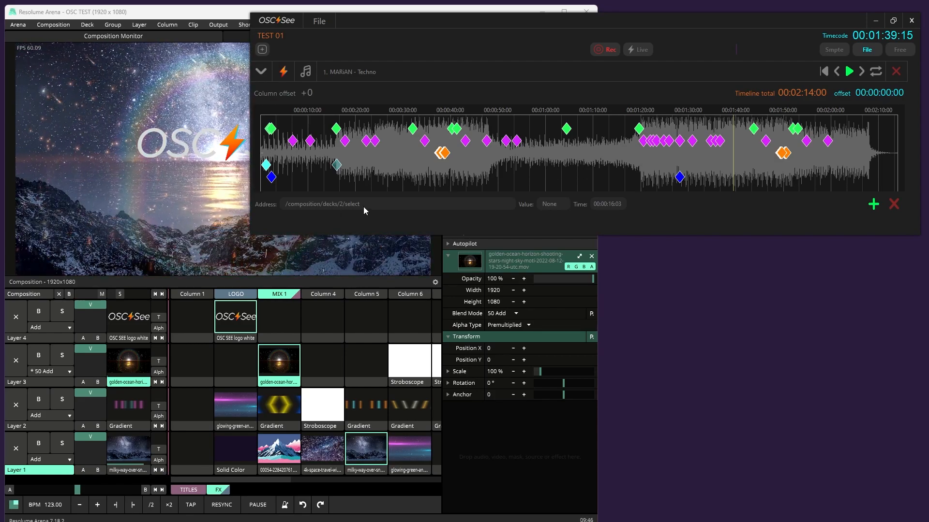
pyautogui.click(338, 205)
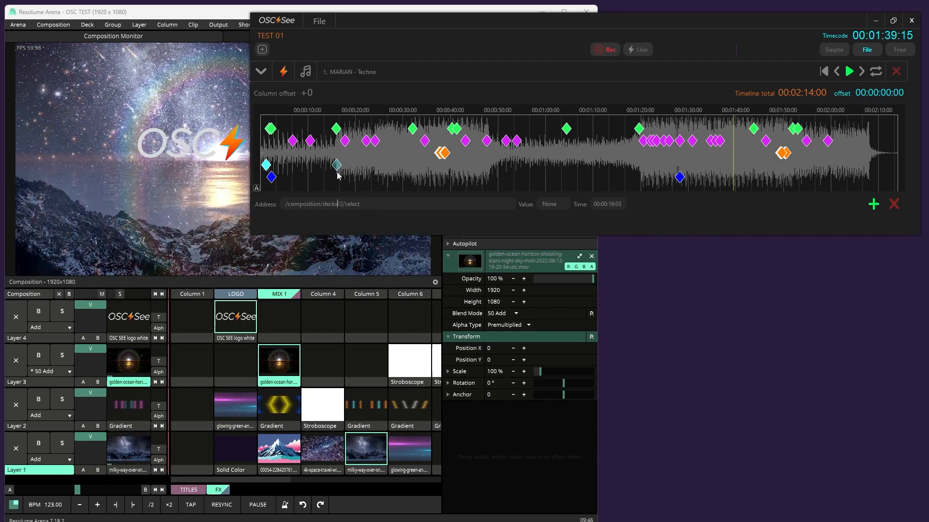
pyautogui.doubleClick(340, 205)
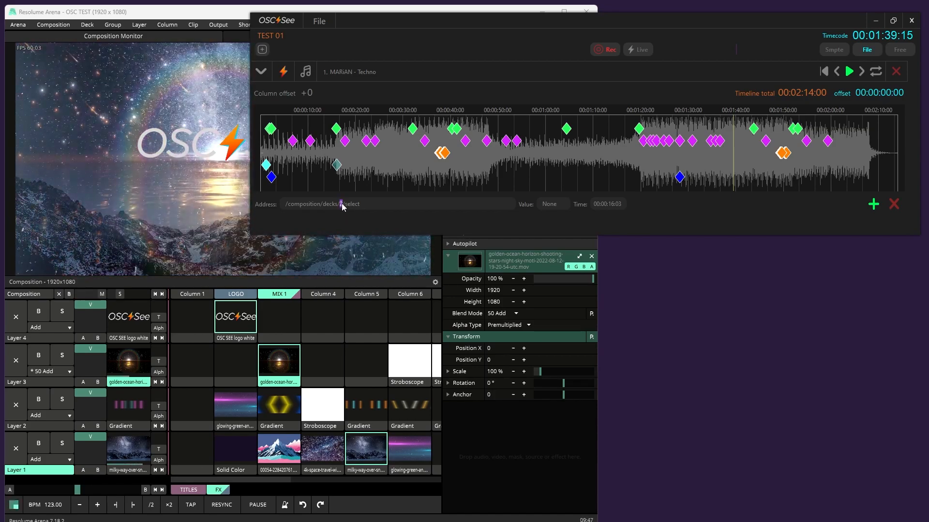
pyautogui.click(342, 204)
pyautogui.press('BackSpace')
pyautogui.write('56')
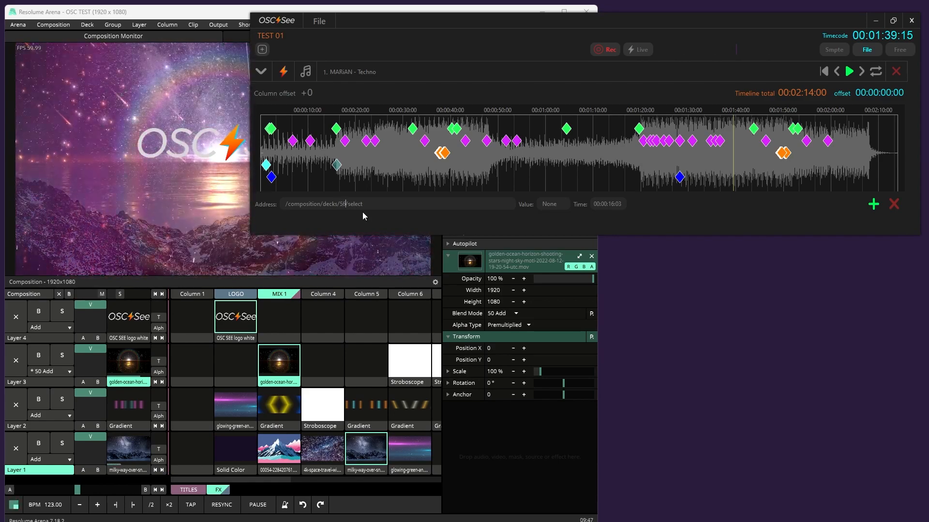
pyautogui.press('BackSpace')
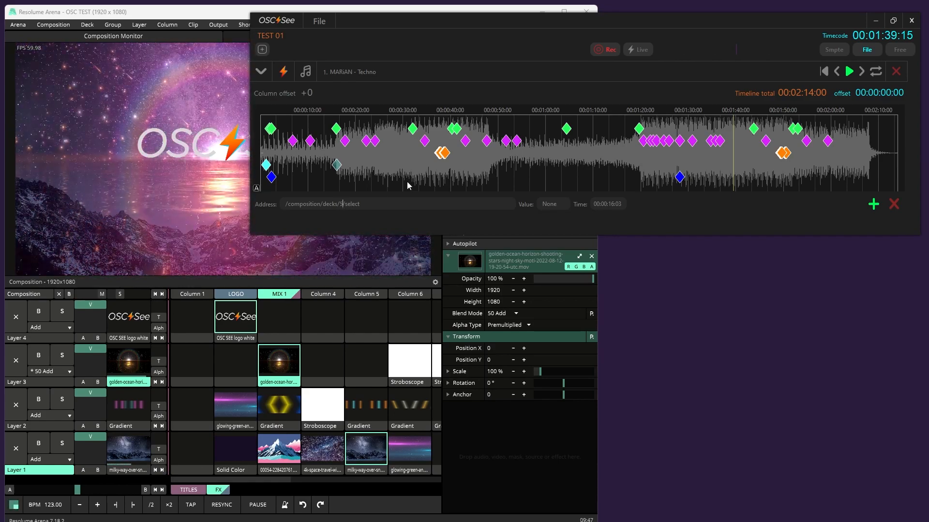
pyautogui.press('BackSpace')
pyautogui.write('2')
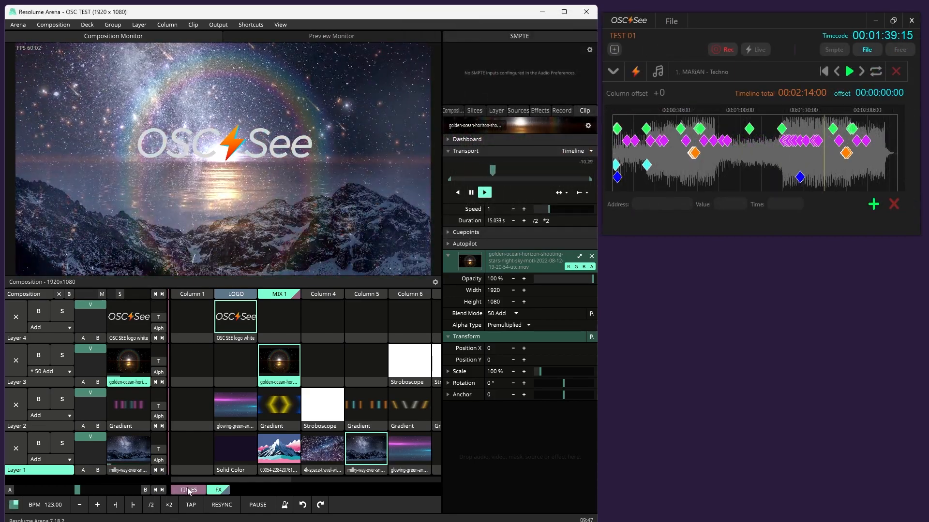
# - Clear the output by triggering Column 1 of the TITLES deck, and play the recorded timeline from the start in Live mode
pyautogui.click(189, 490)
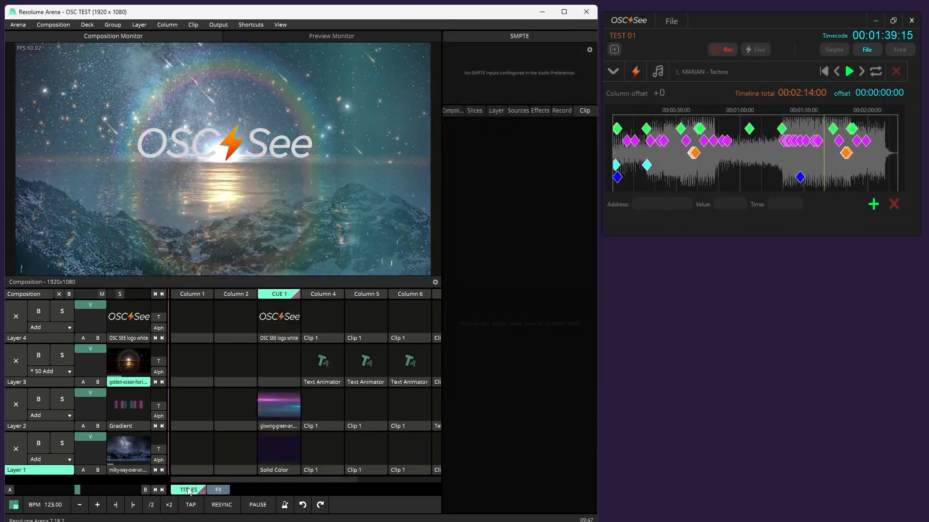
pyautogui.click(202, 296)
pyautogui.click(755, 49)
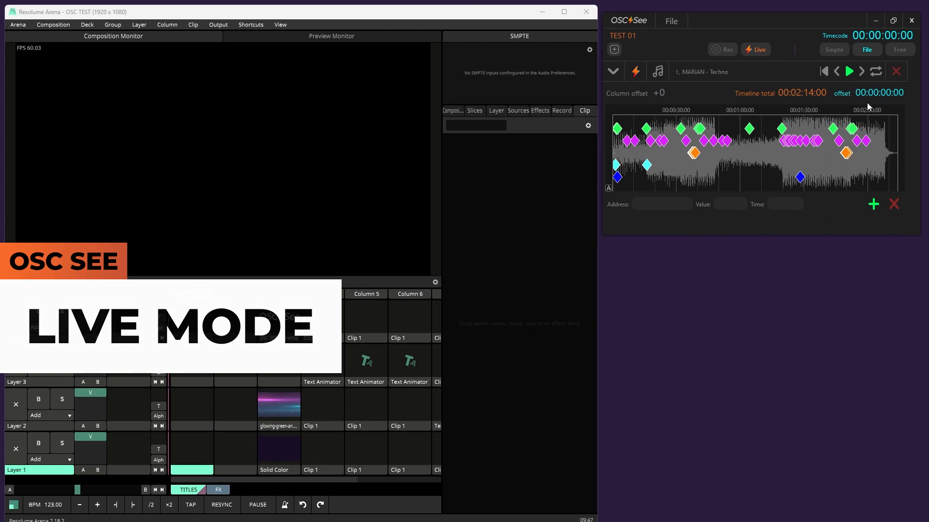
pyautogui.click(849, 72)
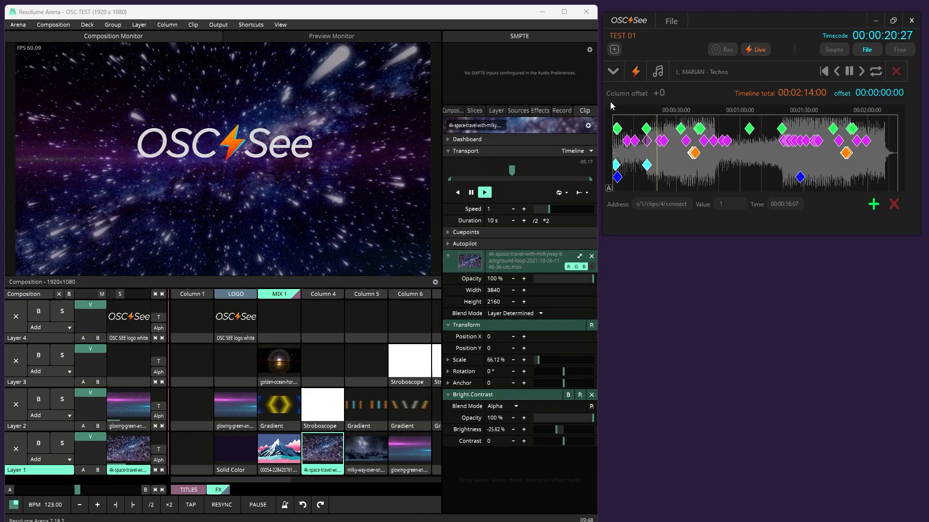
pyautogui.scroll(3, 680, 148)
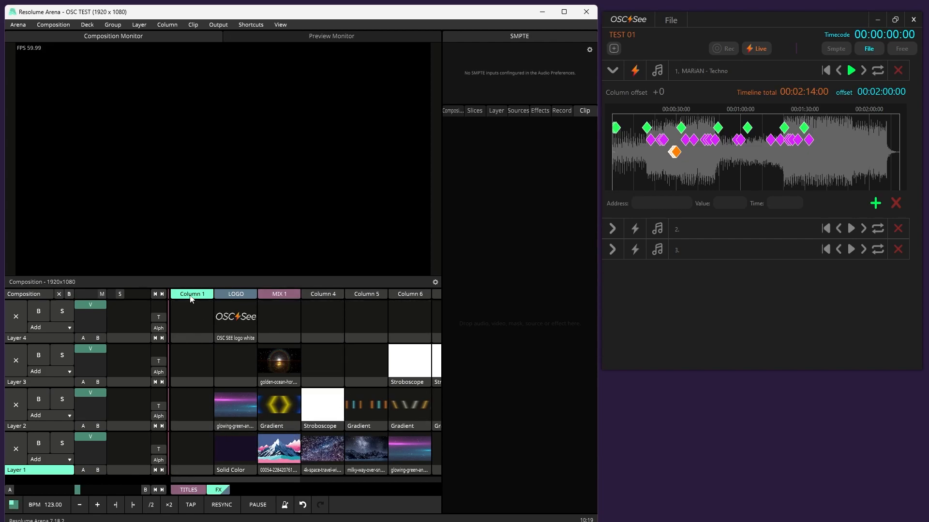
# - Trigger the LOGO, MIX 1, Column 4 and Column 1 columns of the FX deck and the Layer 2 glowing-green, Gradient and Stroboscope clips
pyautogui.click(229, 297)
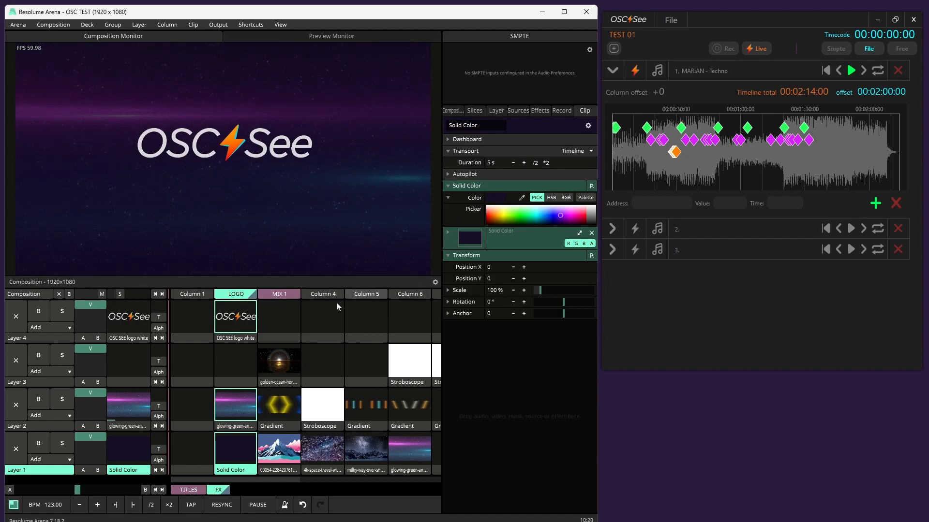
pyautogui.click(275, 297)
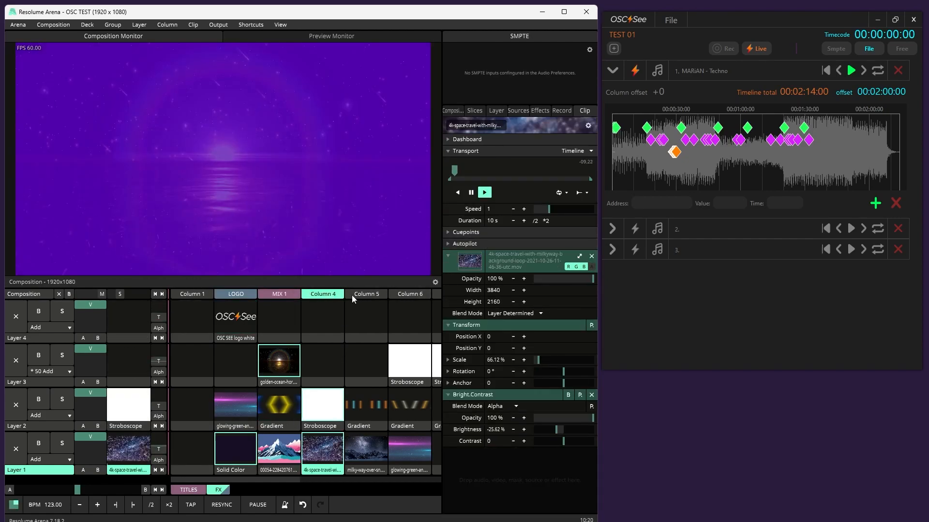
pyautogui.click(202, 295)
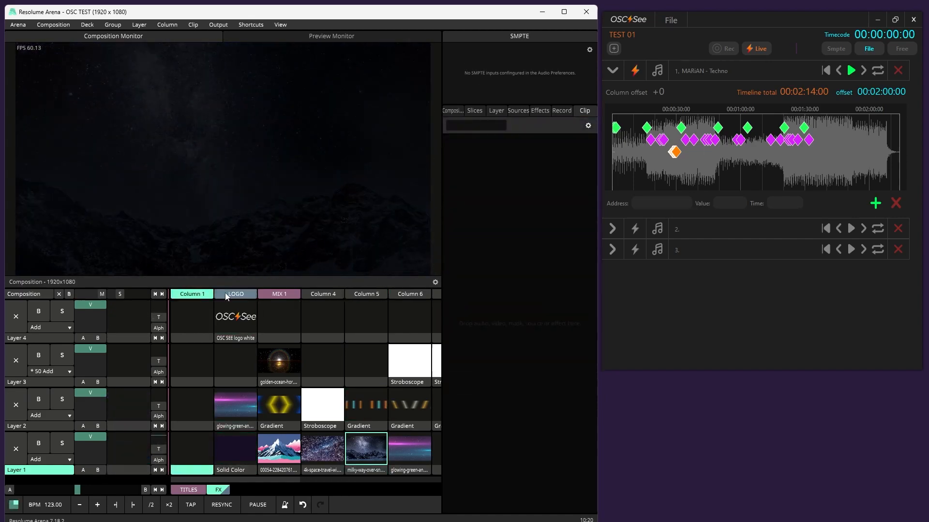
pyautogui.click(233, 408)
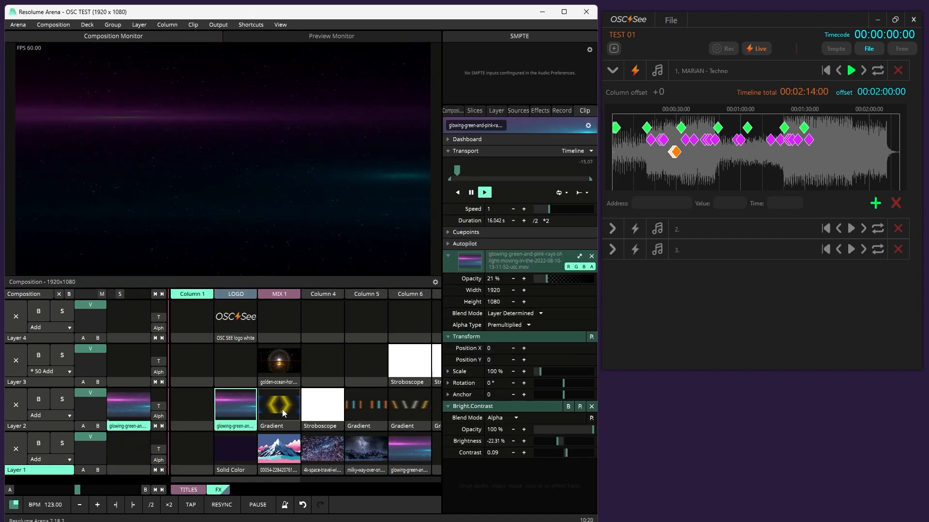
pyautogui.click(283, 409)
pyautogui.click(326, 412)
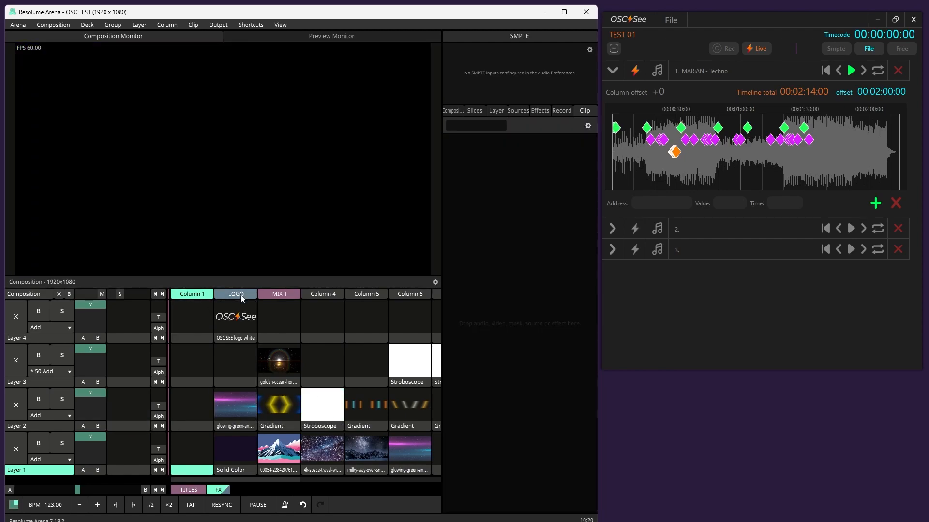
# - Insert four empty columns between Column 1 and the LOGO column of the FX deck and trigger the last of them
pyautogui.rightClick(186, 297)
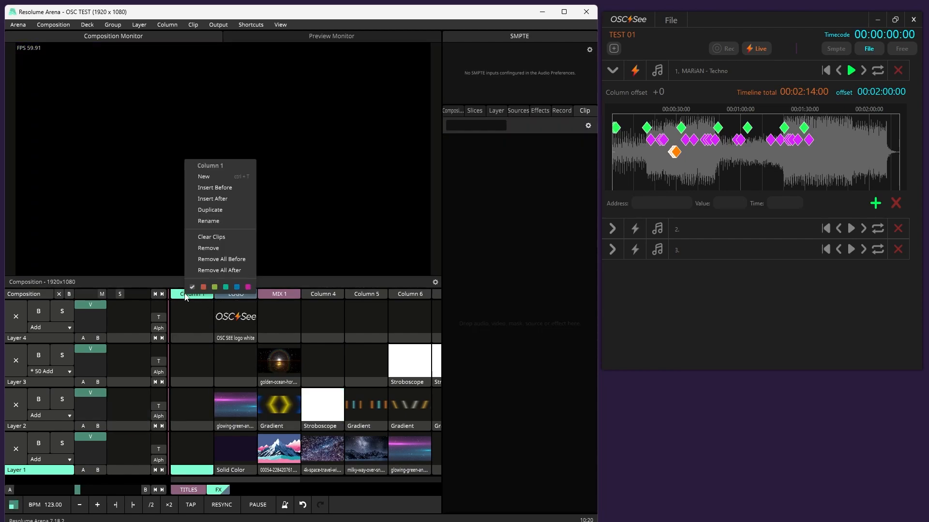
pyautogui.click(221, 200)
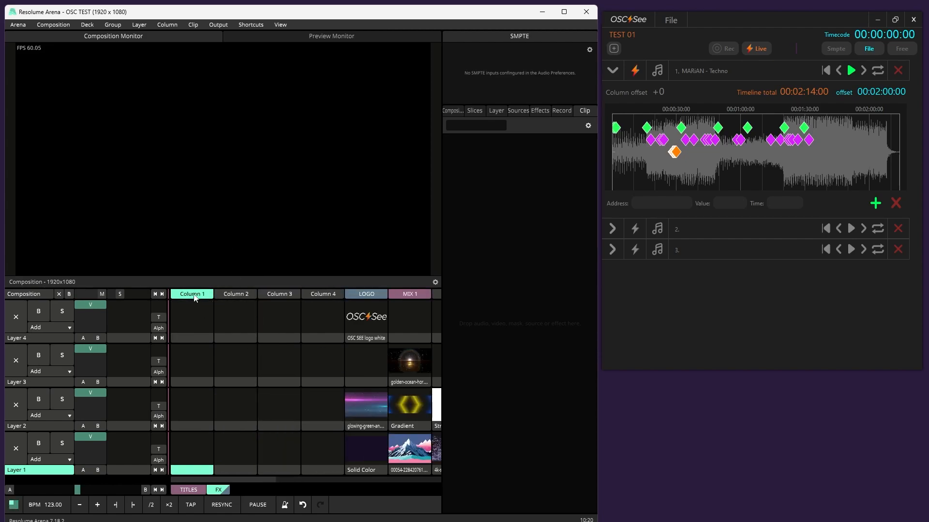
pyautogui.click(324, 297)
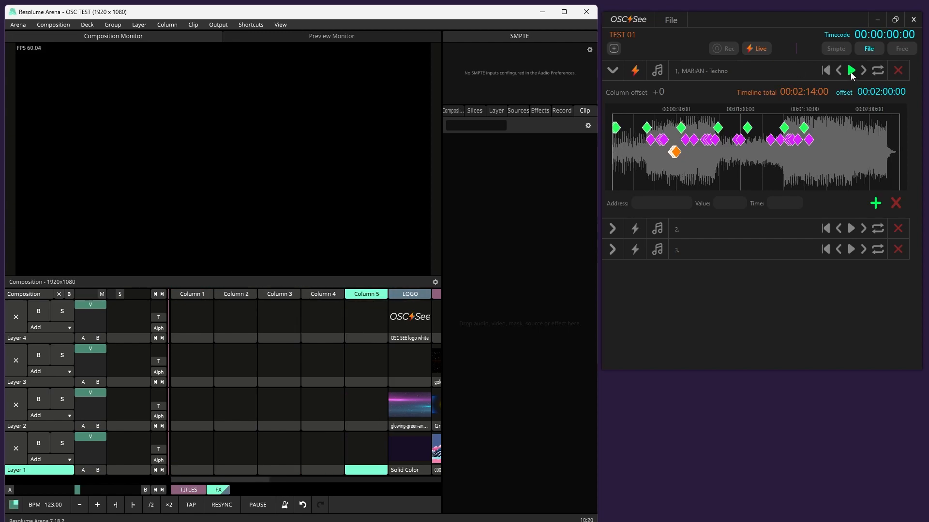
# - Play the timeline in Live mode and examine the column and clip keyframes around 16 to 18 seconds
pyautogui.click(648, 131)
pyautogui.click(651, 142)
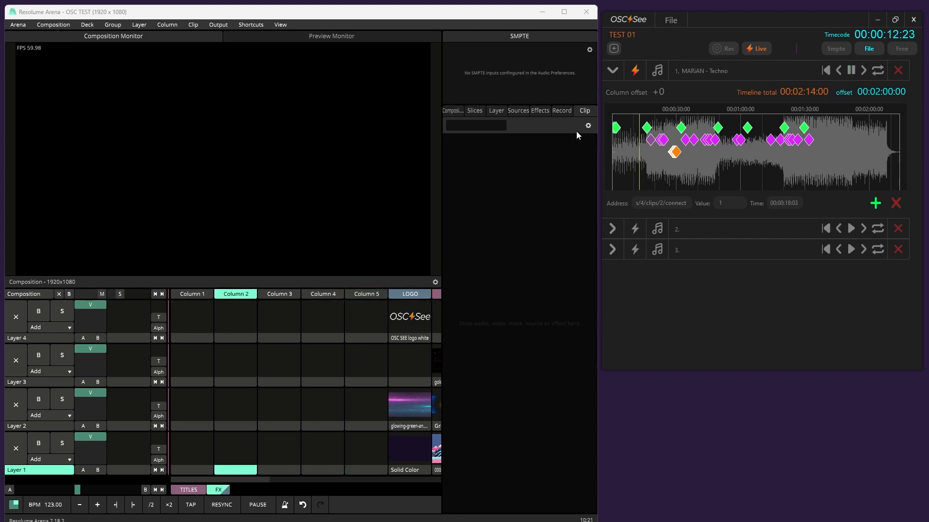
# - Stop the playback, set the MARiAN - Techno timeline's column offset to +4, and replay it in Live mode against the shifted FX columns
pyautogui.scroll(1, 650, 135)
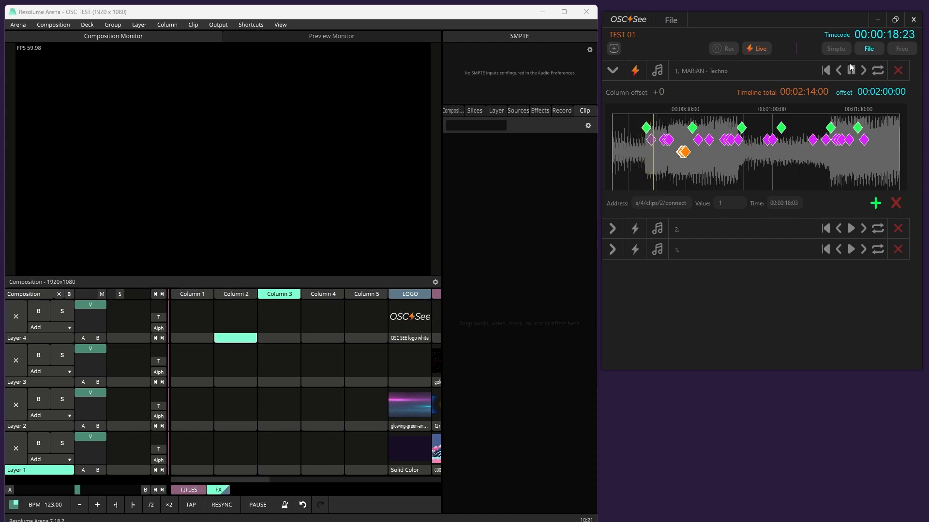
pyautogui.click(855, 73)
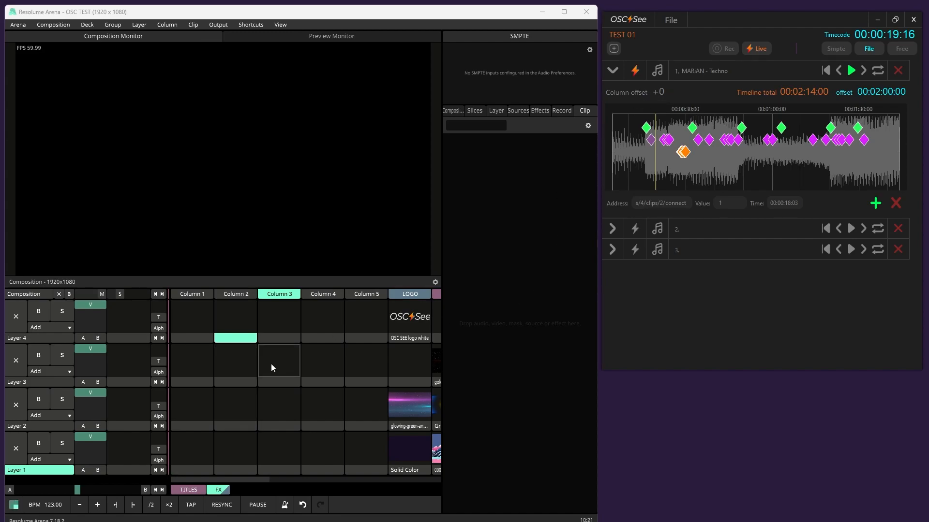
pyautogui.hscroll(3, 271, 363)
pyautogui.hscroll(-3, 271, 364)
pyautogui.click(851, 70)
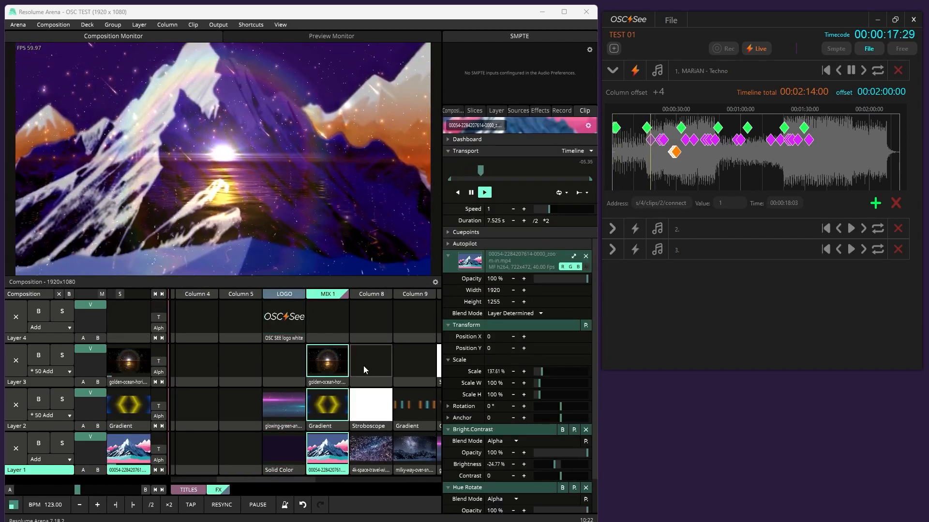
pyautogui.click(852, 73)
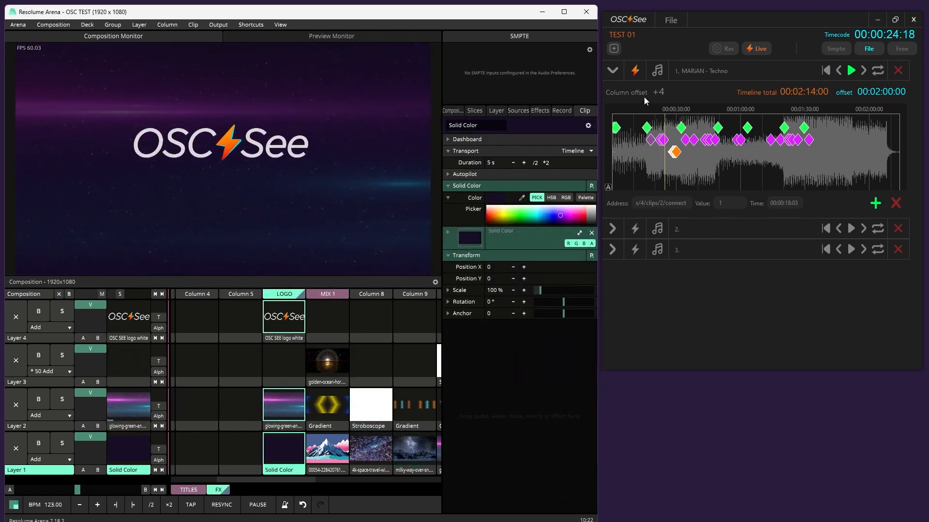
# - Expand timeline 2 and set its column offset to -10
pyautogui.click(613, 230)
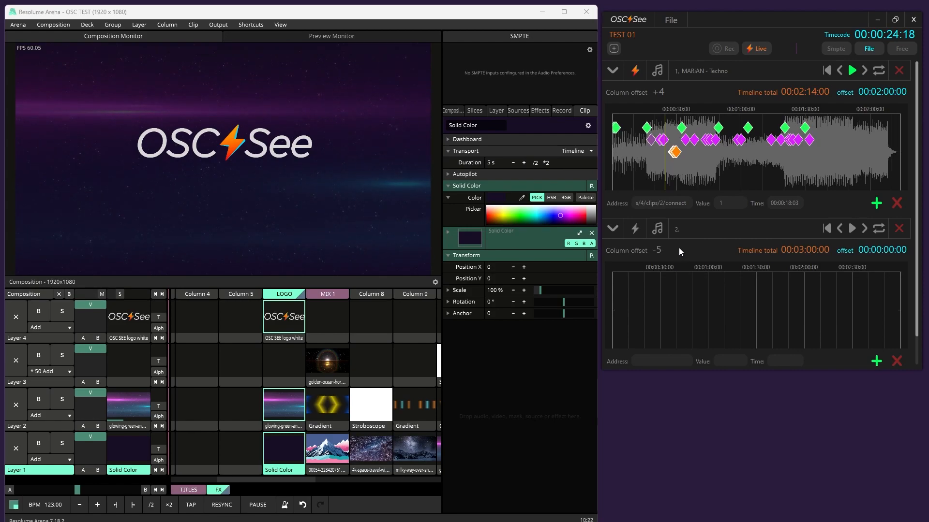
pyautogui.scroll(-1, 680, 249)
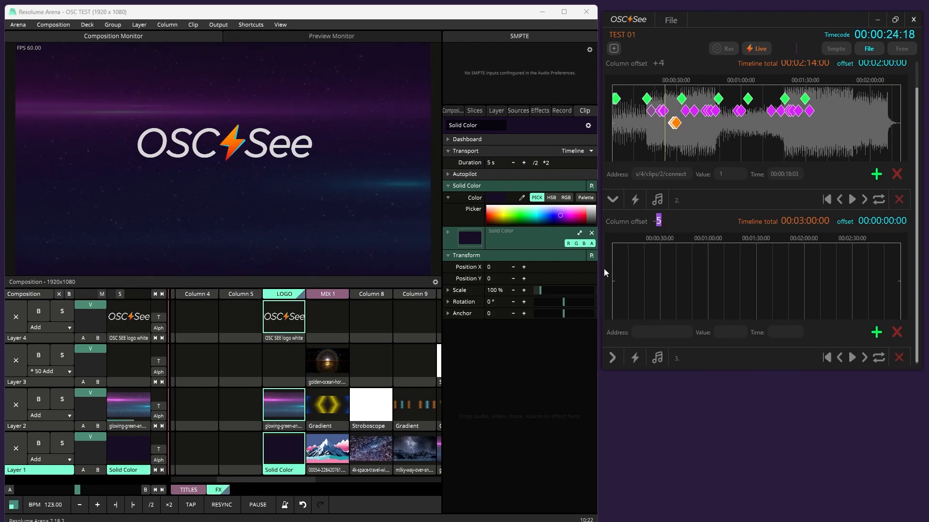
pyautogui.click(660, 222)
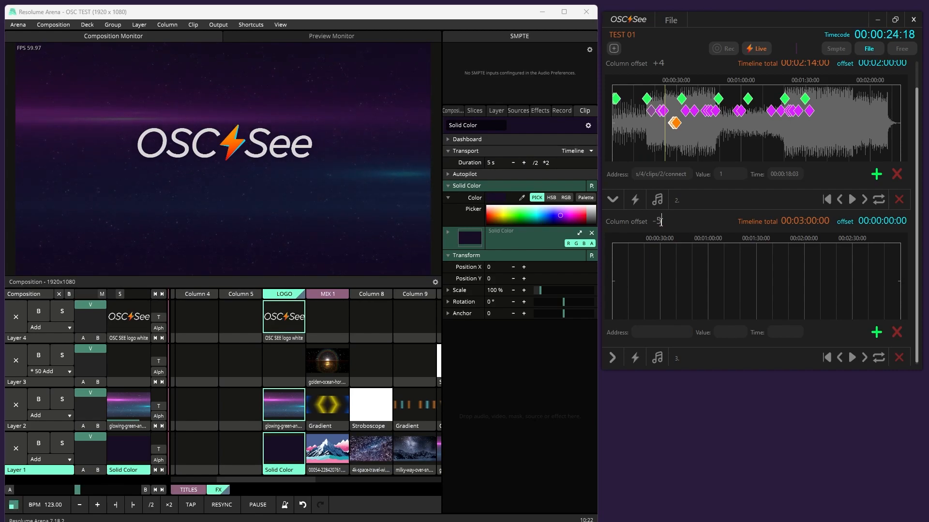
pyautogui.doubleClick(660, 222)
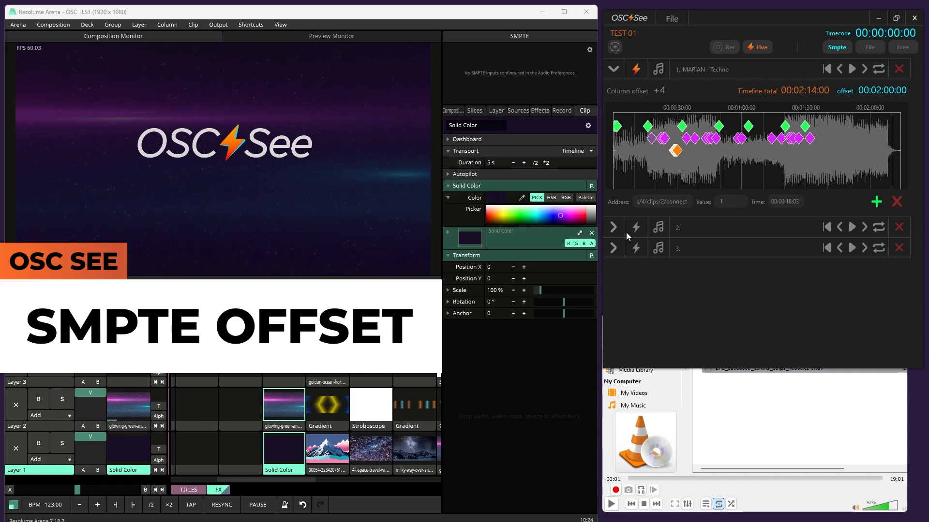
# - Collapse timeline 2 and set the MARiAN - Techno timeline's SMPTE offset to 00:00:00:00
pyautogui.click(613, 227)
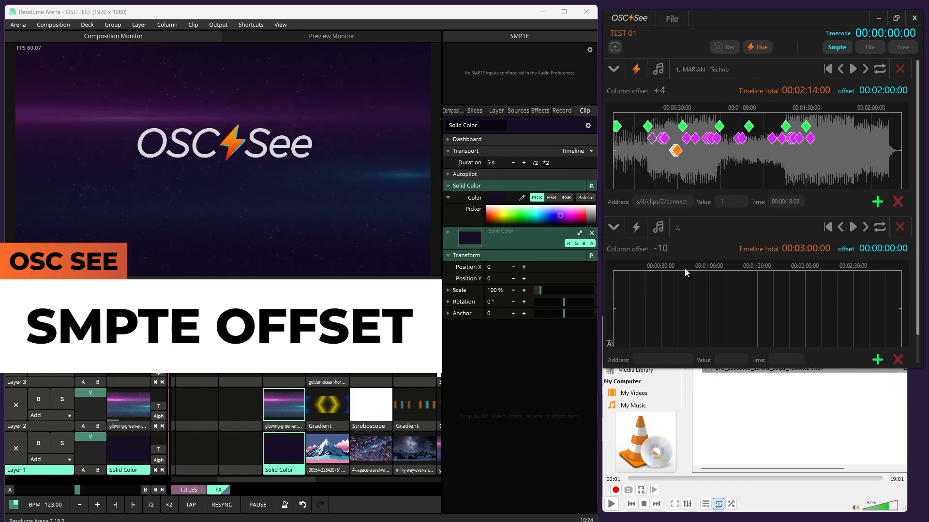
pyautogui.click(615, 229)
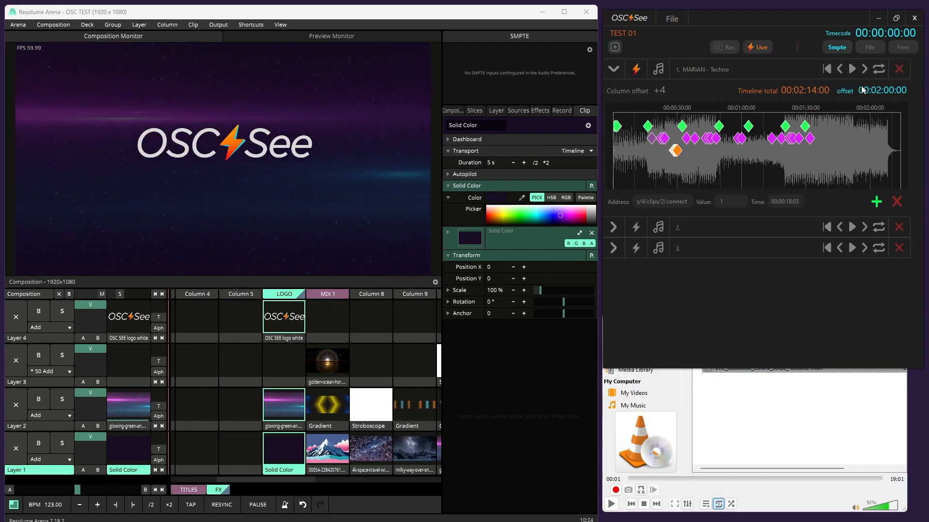
pyautogui.moveTo(881, 90); pyautogui.dragTo(877, 90)
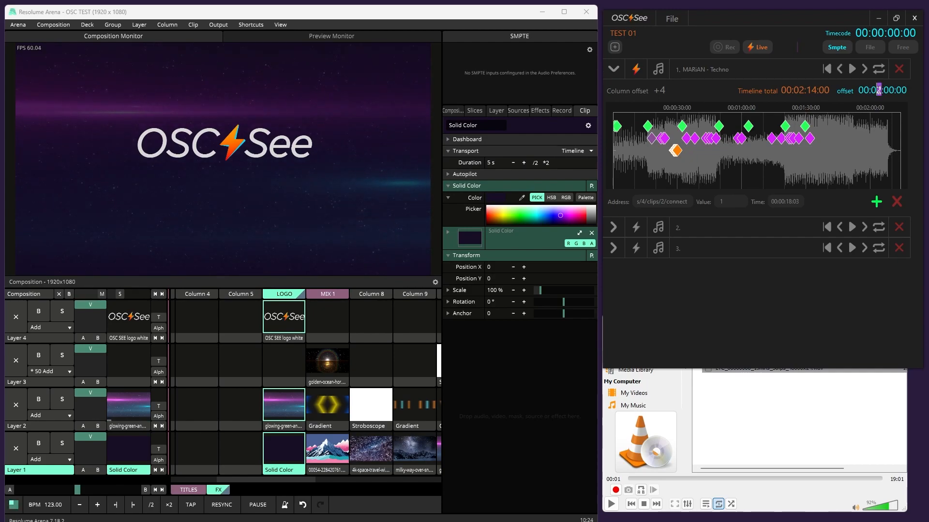
pyautogui.write('00')
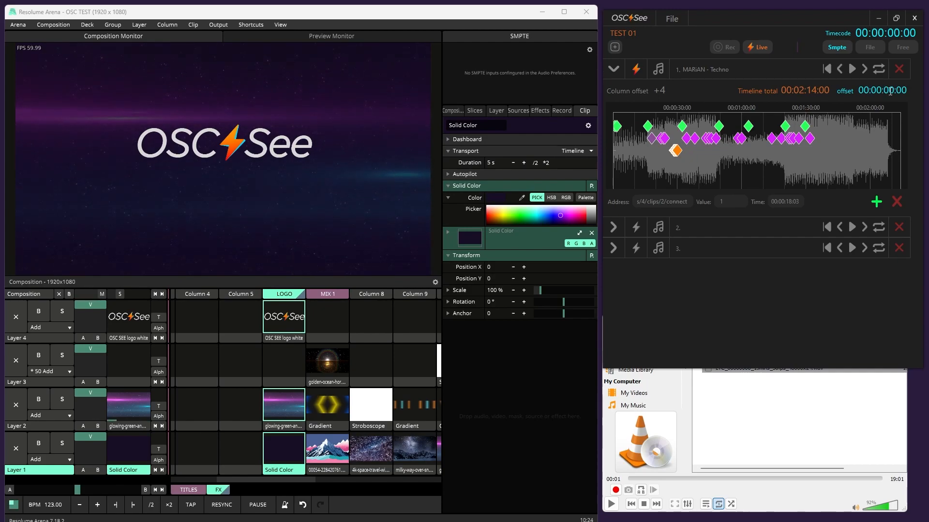
# - Play the LTC timecode file in VLC and check how the MARiAN - Techno timeline follows the incoming SMPTE
pyautogui.click(612, 504)
pyautogui.click(612, 504)
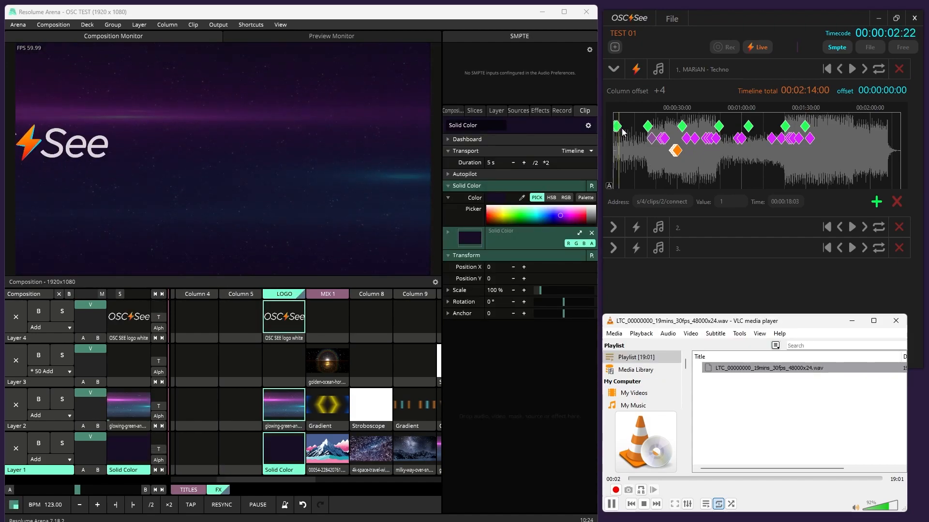
pyautogui.scroll(5, 623, 145)
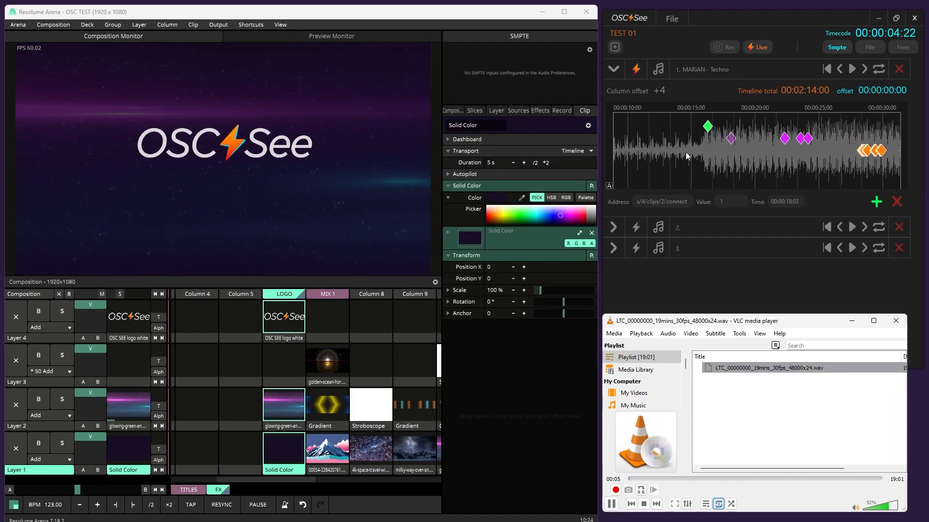
pyautogui.scroll(-2, 652, 160)
pyautogui.moveTo(652, 160); pyautogui.dragTo(702, 154)
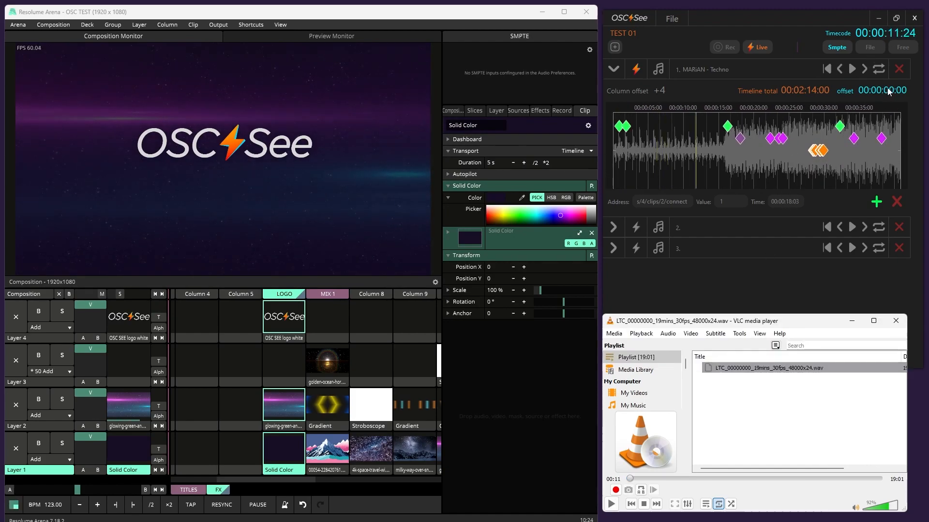
# - Set the MARiAN - Techno timeline's SMPTE offset to 00:02:00:00
pyautogui.click(881, 91)
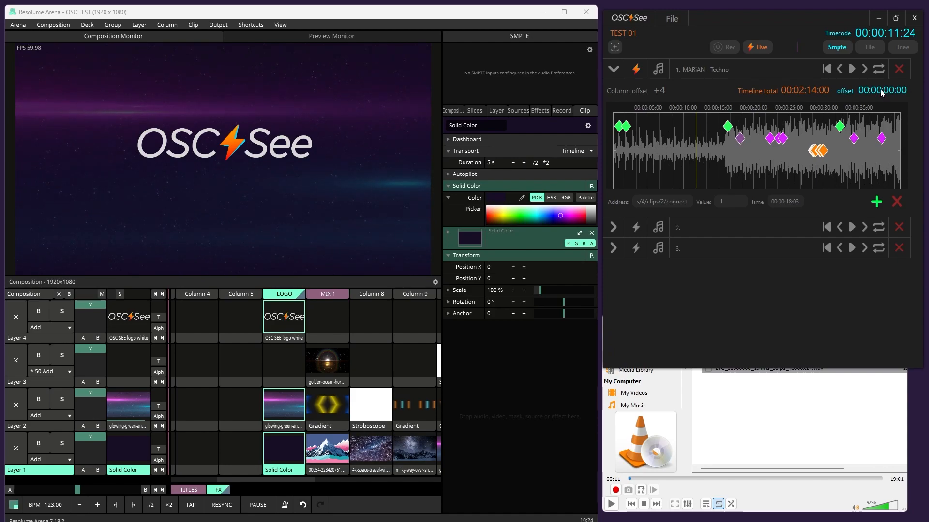
pyautogui.click(879, 91)
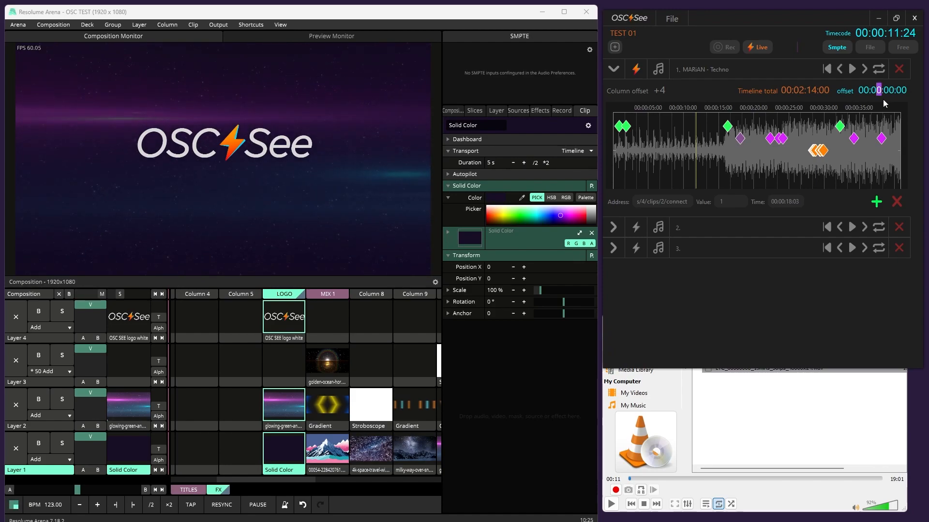
pyautogui.write('2')
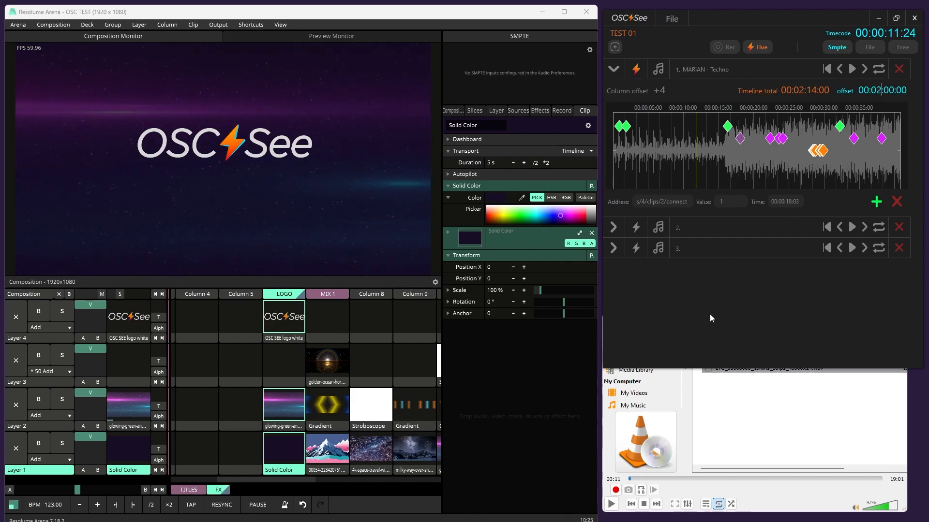
# - Resume the LTC file in VLC and seek it to around two minutes to check the timeline against its SMPTE offset
pyautogui.click(611, 504)
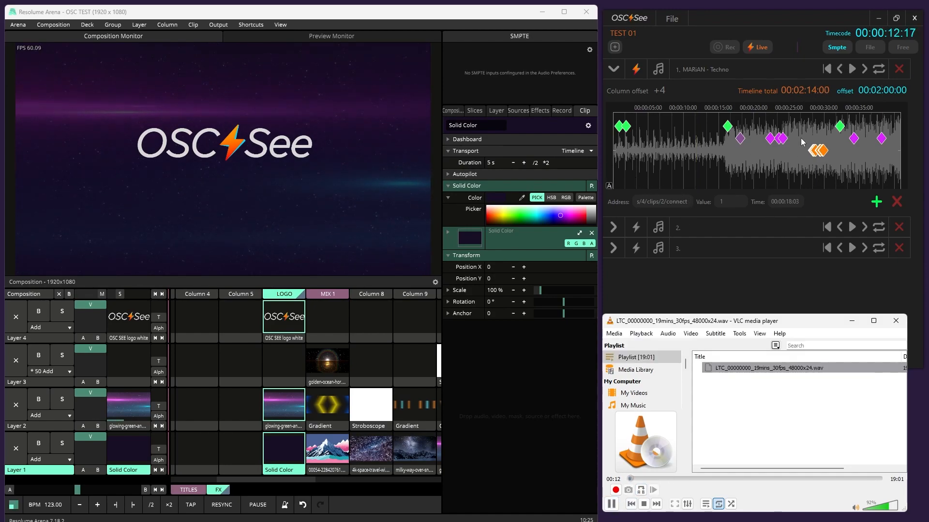
pyautogui.scroll(-3, 738, 164)
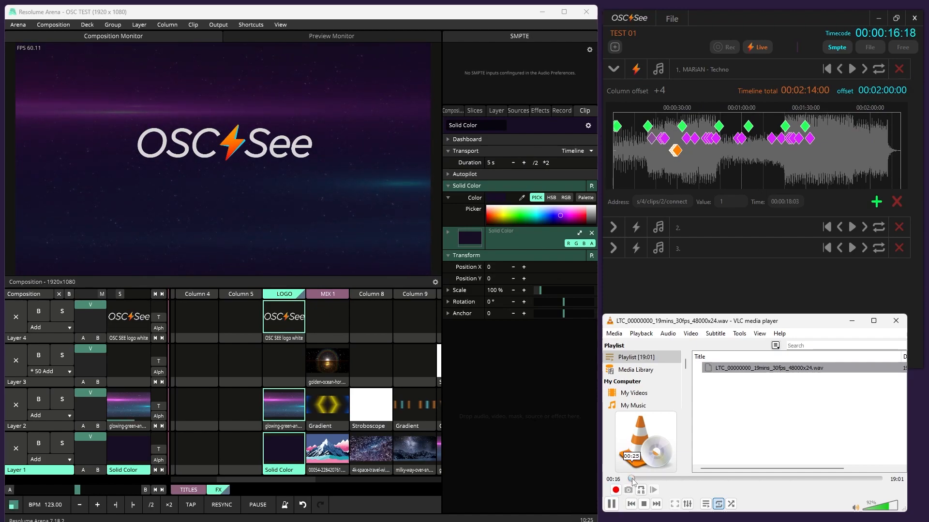
pyautogui.moveTo(638, 478); pyautogui.dragTo(653, 479)
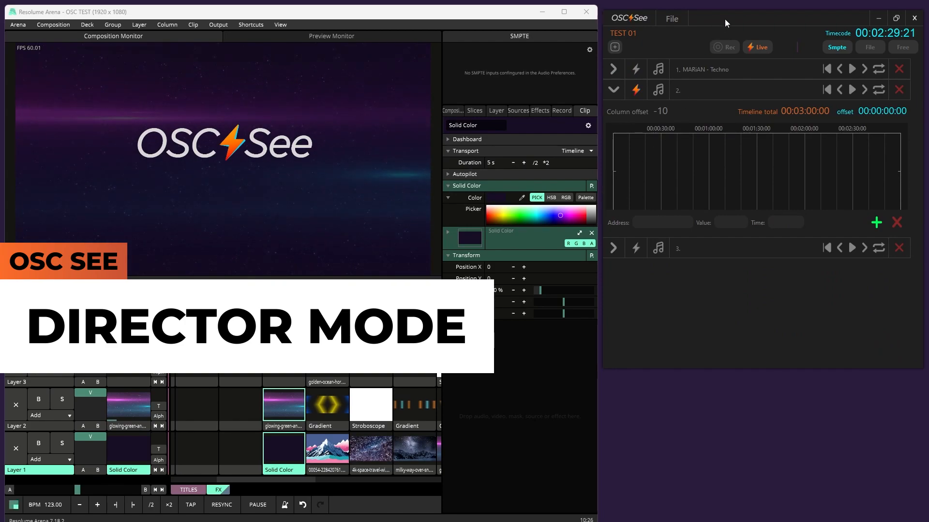
# - Reposition the OSC See window and load Techno.mp3 as the audio of timeline 2
pyautogui.moveTo(725, 19); pyautogui.dragTo(726, 15)
pyautogui.moveTo(604, 162)
pyautogui.mouseDown()
pyautogui.moveTo(580, 162)
pyautogui.moveTo(602, 162)
pyautogui.mouseUp()
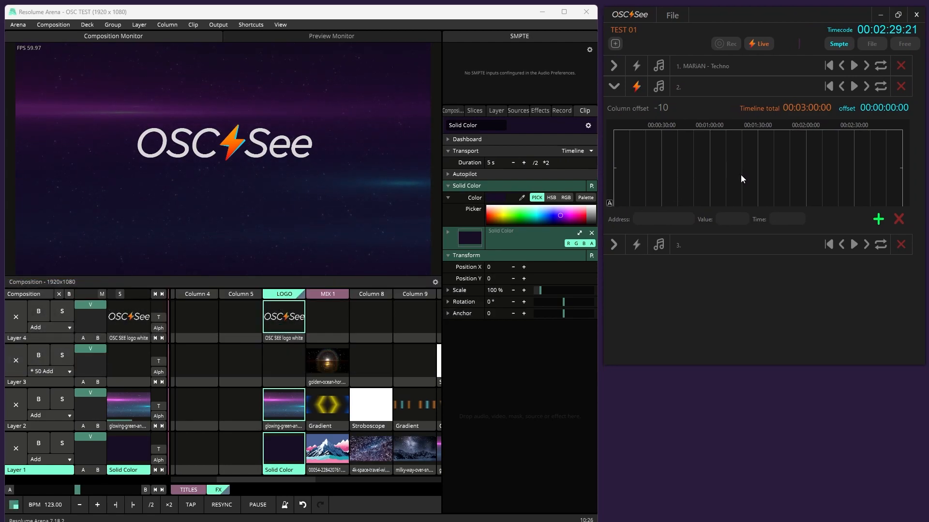
pyautogui.click(660, 87)
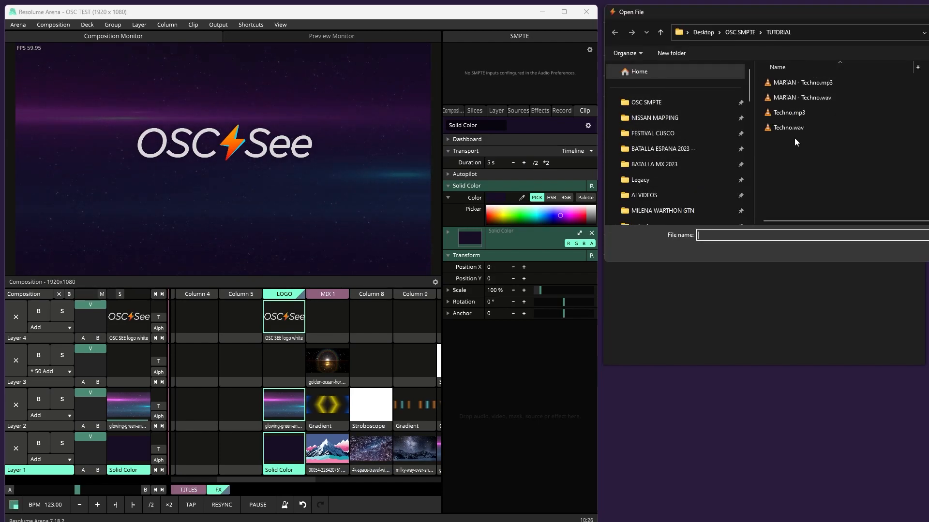
pyautogui.click(797, 113)
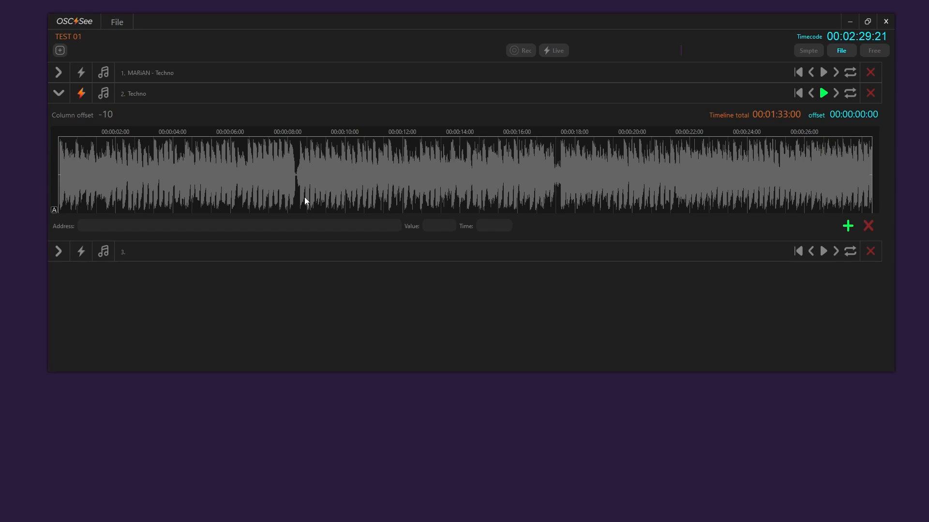
# - Play the Techno timeline from the start and add three cue markers at about 1, 8 and 13 seconds
pyautogui.click(824, 93)
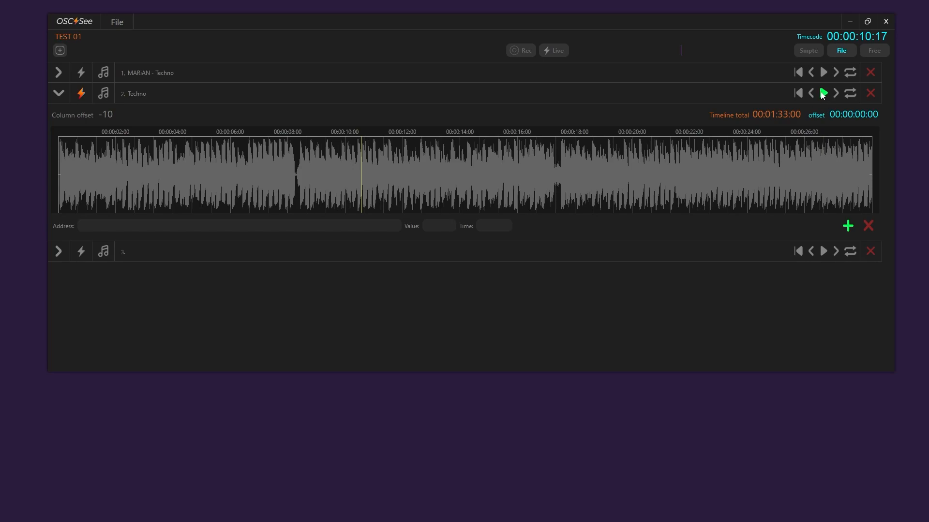
pyautogui.click(814, 95)
pyautogui.click(813, 95)
pyautogui.click(847, 227)
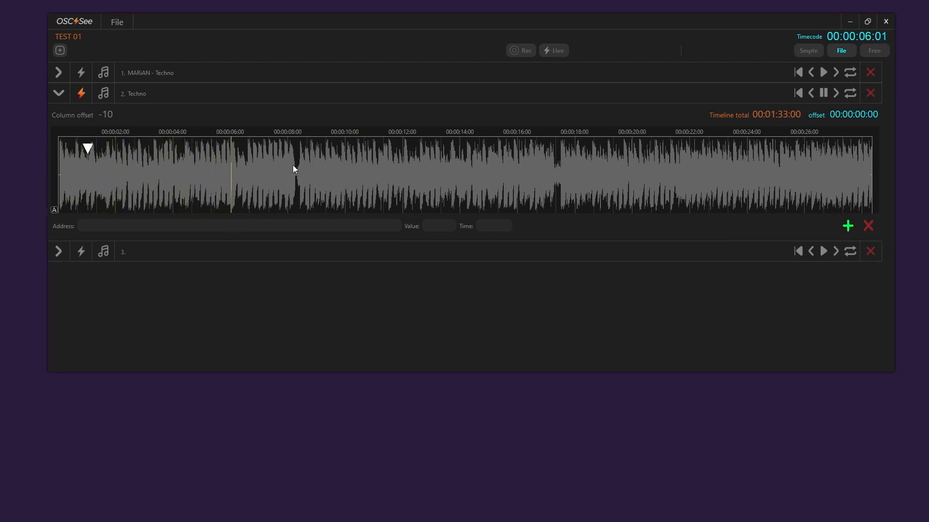
pyautogui.click(848, 230)
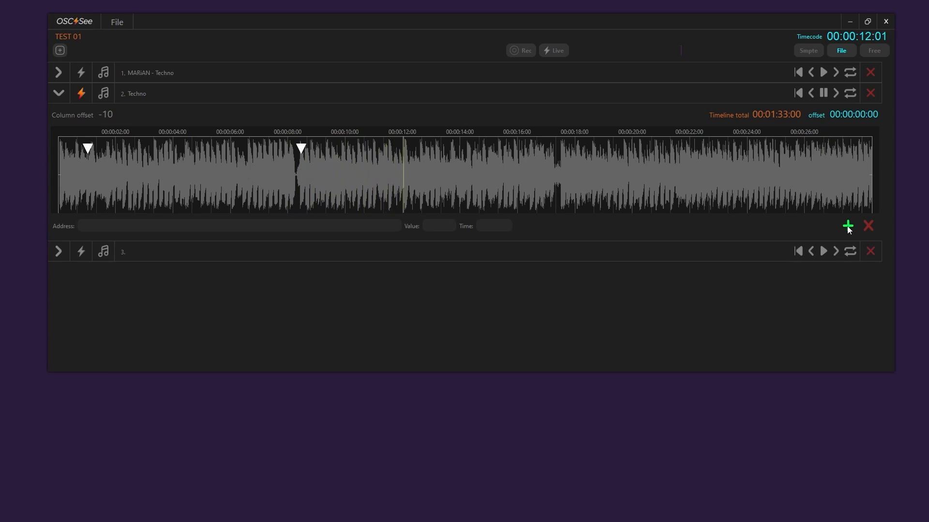
pyautogui.click(848, 230)
pyautogui.click(823, 93)
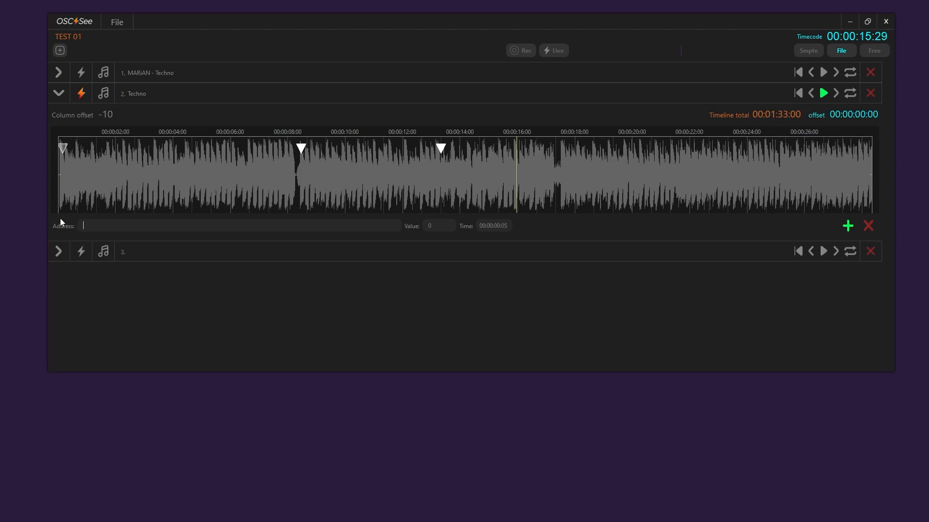
# - Label the first cue marker, at 00:00:00:05, LIGHTS ON in its address
pyautogui.write('LIGHTS IONB')
pyautogui.press('BackSpace')
pyautogui.press('BackSpace')
pyautogui.press('BackSpace')
pyautogui.press('BackSpace')
pyautogui.write('ON')
# - Label the cue marker at about 8 seconds VIDEO IN and the one at about 13 seconds STROBE
pyautogui.click(303, 146)
pyautogui.click(98, 226)
pyautogui.write('VIDEO IN')
pyautogui.click(114, 225)
pyautogui.write('STROBE')
# - Continue playing the Techno timeline and add three more cue markers at about 17, 18 and 19 seconds
pyautogui.scroll(-4, 480, 177)
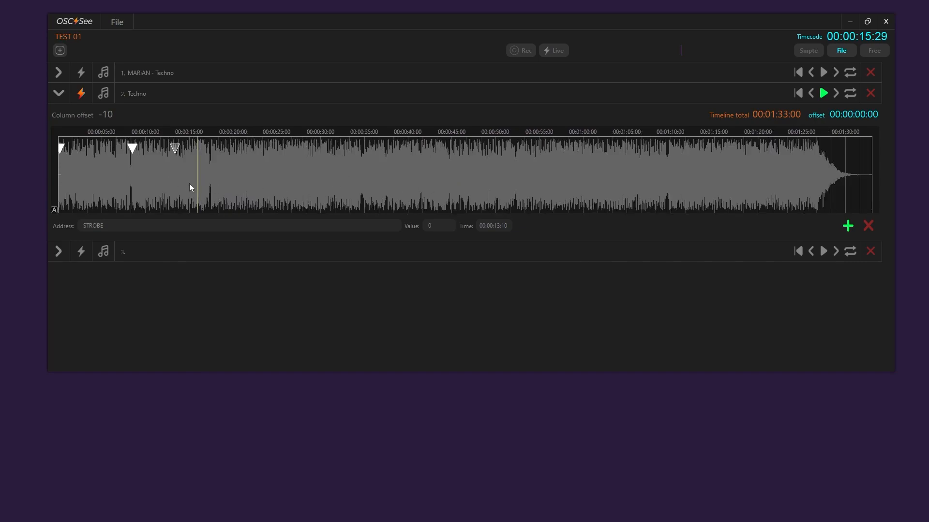
pyautogui.click(230, 166)
pyautogui.click(823, 93)
pyautogui.click(850, 225)
pyautogui.click(850, 226)
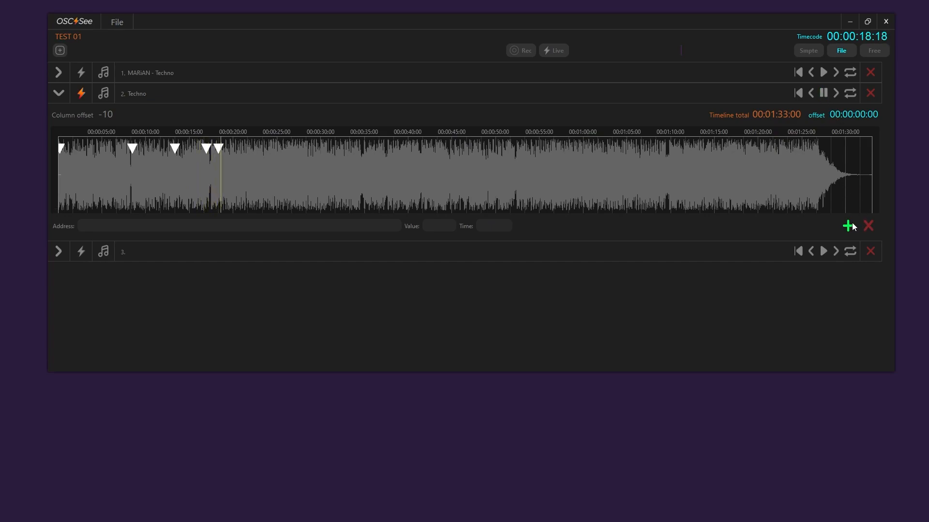
pyautogui.click(850, 226)
pyautogui.click(823, 93)
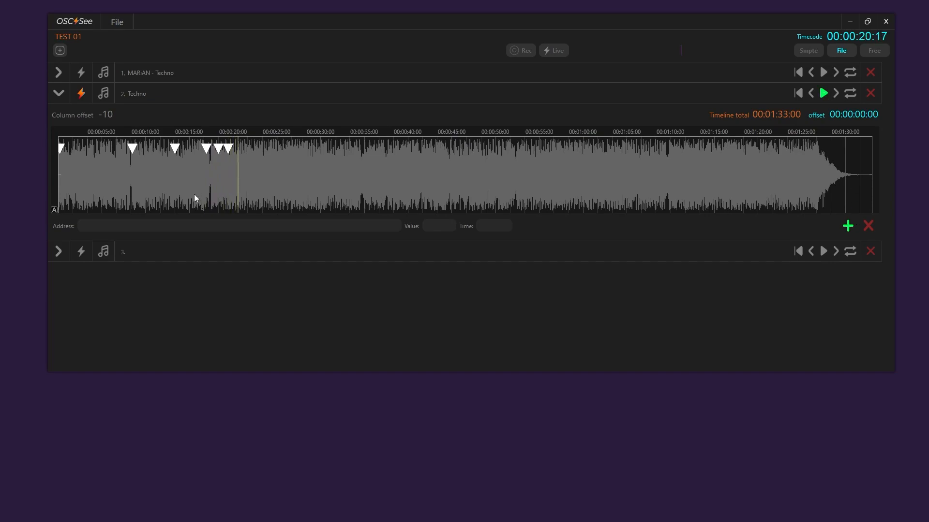
# - Check a column keyframe's address in the MARiAN - Techno timeline and replace the VIDEO IN marker's address with /composition/columns/6/connect
pyautogui.scroll(3, 178, 196)
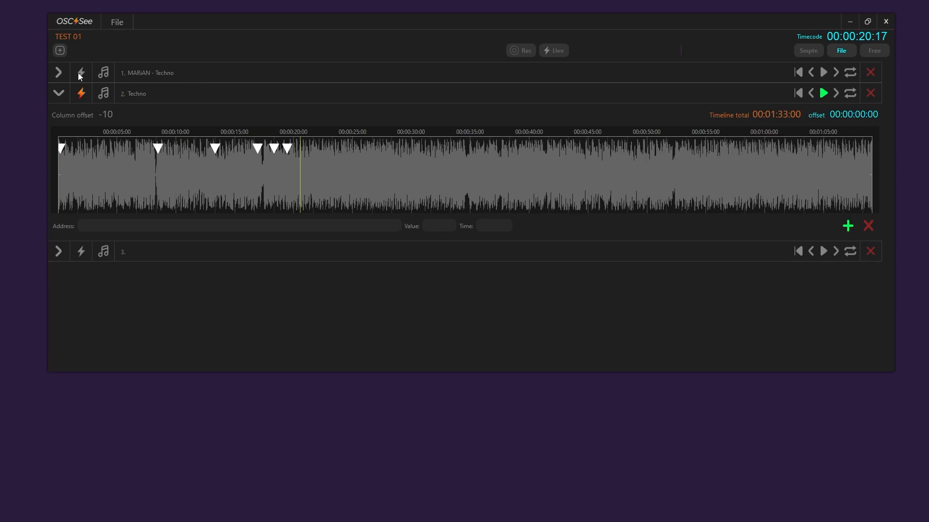
pyautogui.click(59, 72)
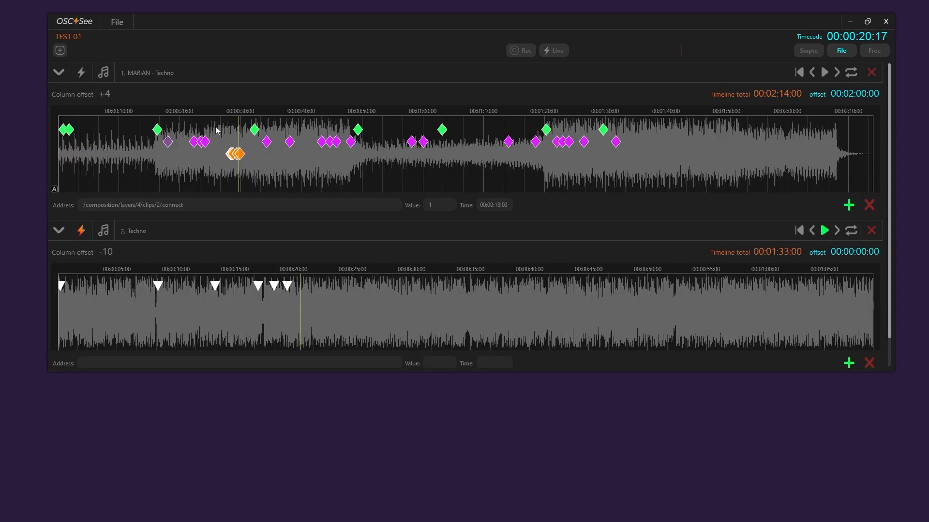
pyautogui.click(255, 128)
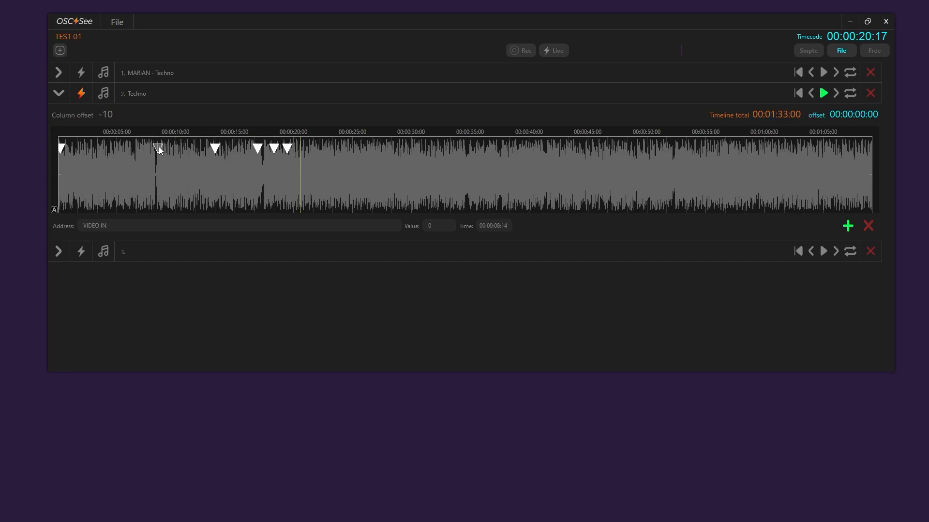
pyautogui.moveTo(137, 225); pyautogui.dragTo(52, 223)
pyautogui.write('/composition/columns/6/connect')
# - Narrow the OSC See window and bring Resolume Arena back into view beside it
pyautogui.moveTo(47, 160); pyautogui.dragTo(504, 155)
pyautogui.moveTo(367, 520)
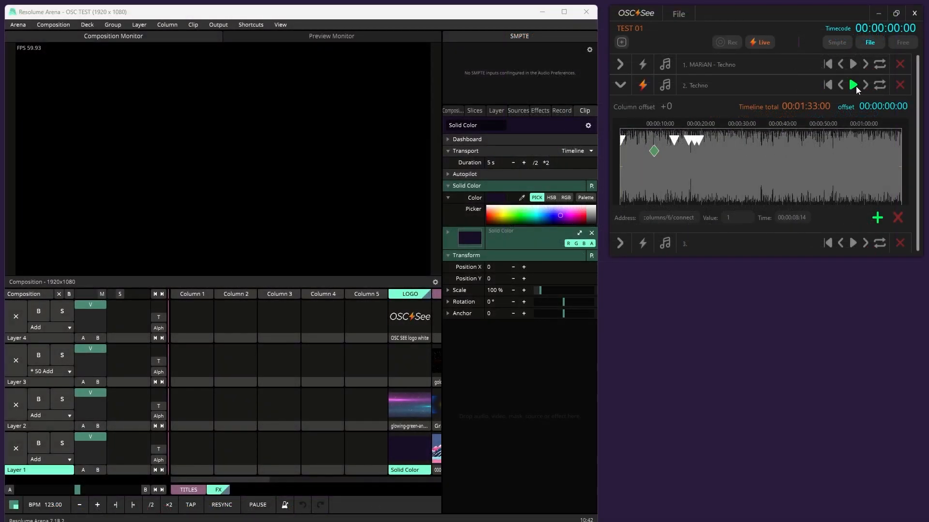
# - Play the Techno timeline to test its column trigger, and inspect a clip keyframe's address in the MARiAN - Techno timeline
pyautogui.click(855, 86)
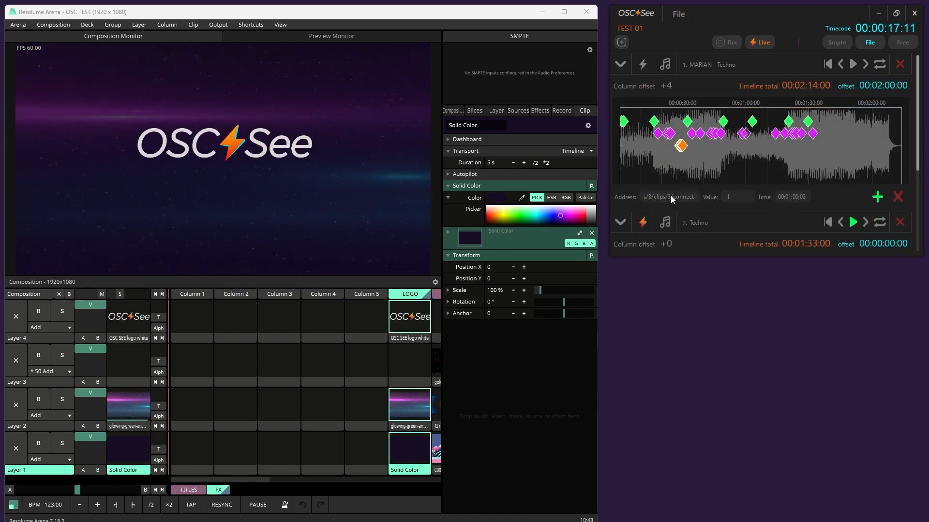
pyautogui.click(671, 197)
# - Launch the golden-ocean clip on layer 3 of the MIX 1 column and look up its OSC input address in Resolume's OSC shortcuts
pyautogui.hscroll(3, 363, 373)
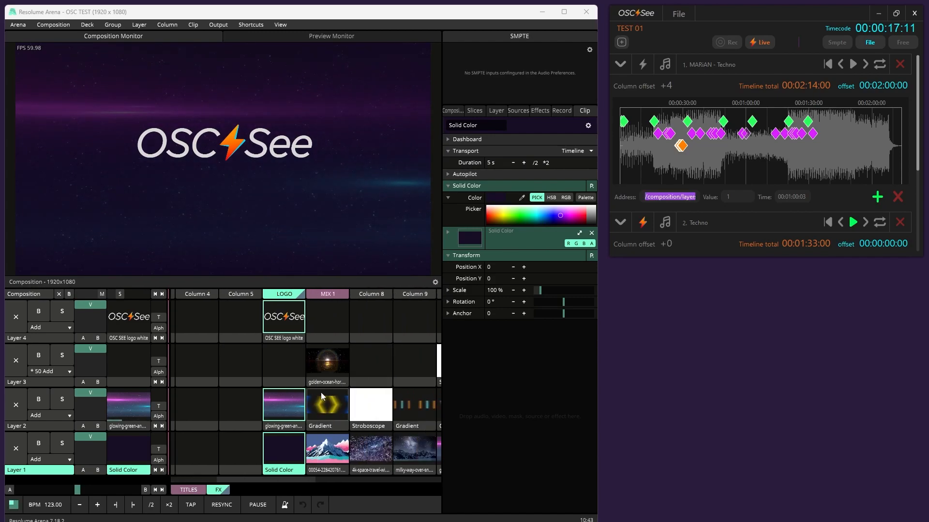
pyautogui.click(326, 366)
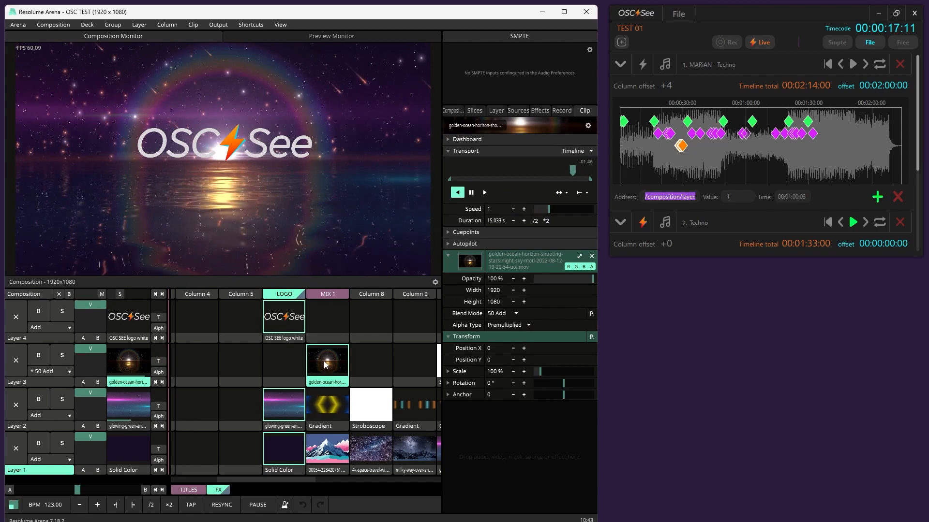
pyautogui.click(218, 25)
pyautogui.moveTo(250, 25)
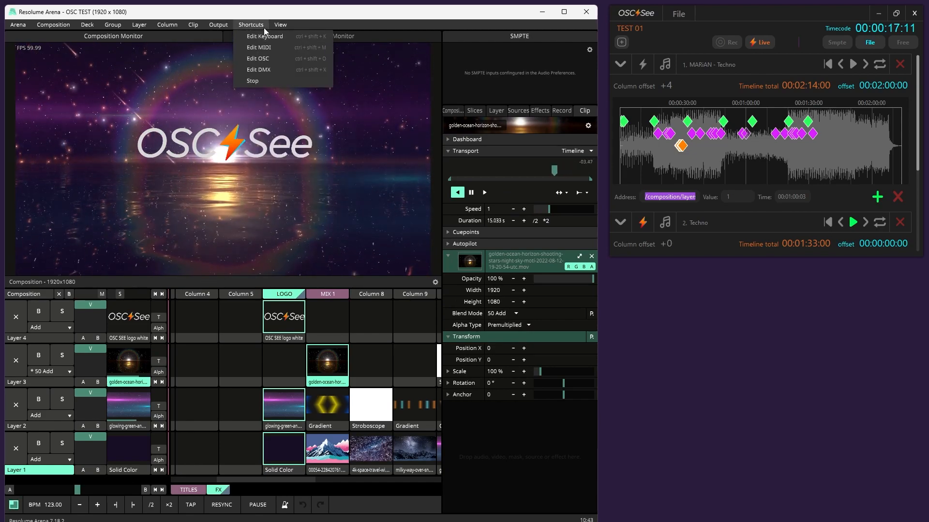
pyautogui.click(256, 60)
pyautogui.click(332, 265)
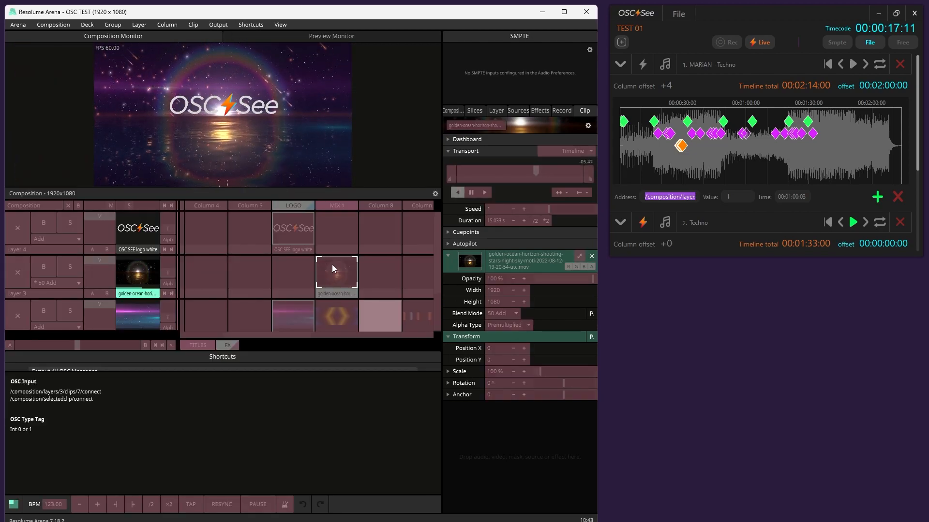
pyautogui.click(251, 25)
pyautogui.click(274, 57)
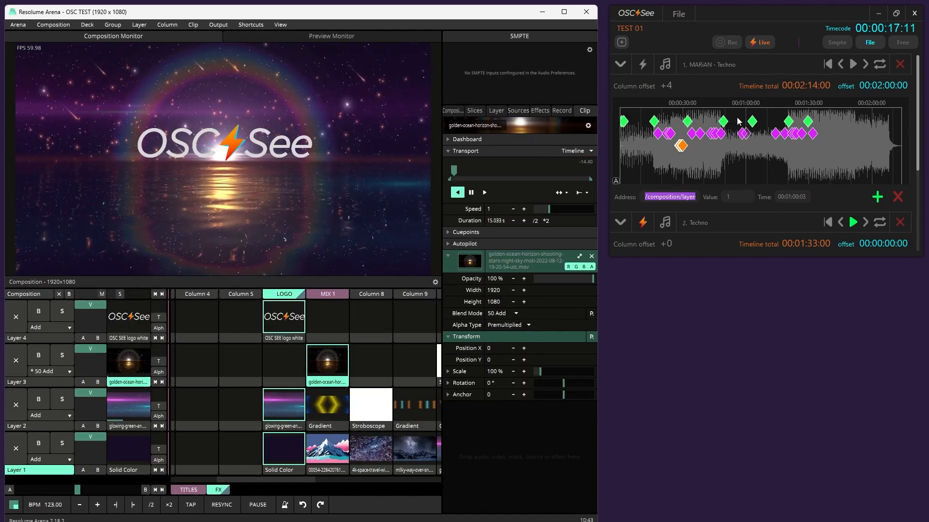
# - Collapse the MARiAN - Techno timeline and replace the STROBE marker's address with /composition/layers/3/clips/7/connect, setting its value to 1
pyautogui.click(620, 68)
pyautogui.click(620, 68)
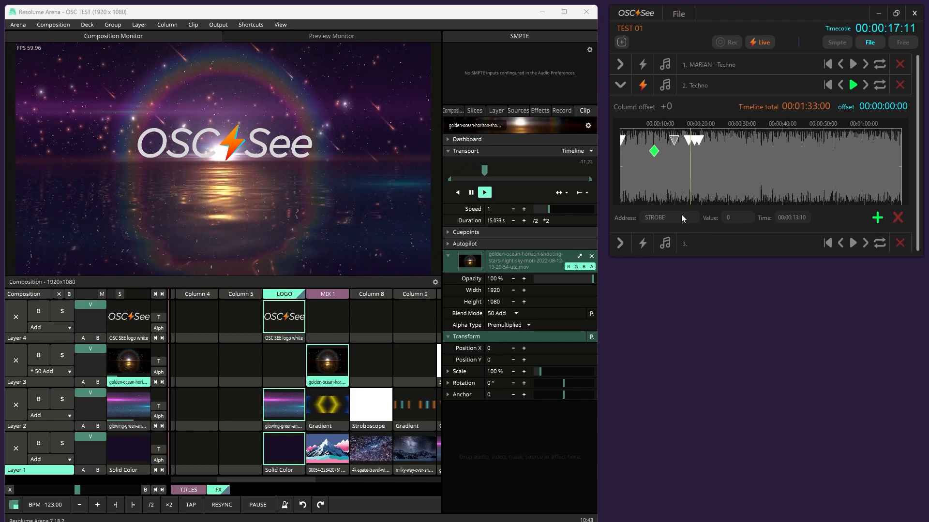
pyautogui.click(617, 213)
pyautogui.hotkey('ctrl', 'v')
pyautogui.click(727, 218)
pyautogui.write('1')
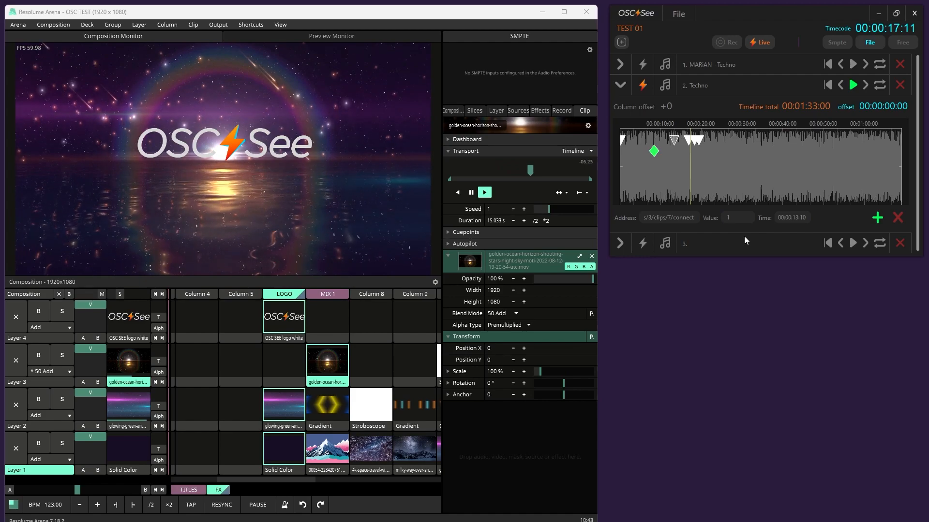
pyautogui.press('Return')
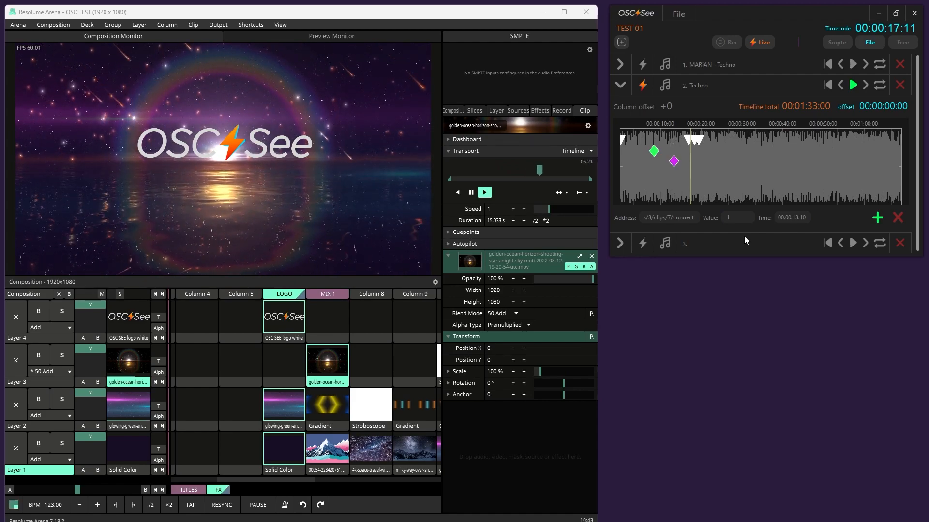
# - Restart the Techno timeline from the beginning and clear all playing clips from the Resolume composition
pyautogui.click(828, 86)
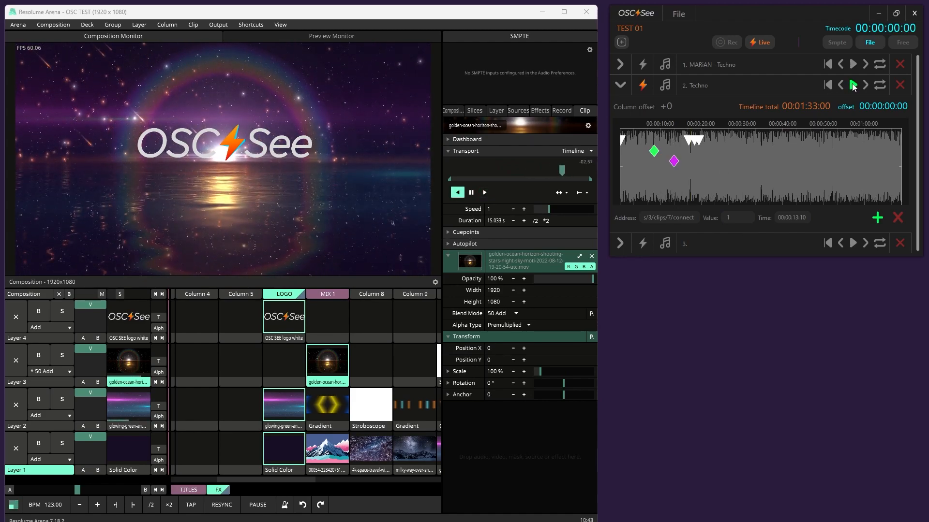
pyautogui.click(853, 85)
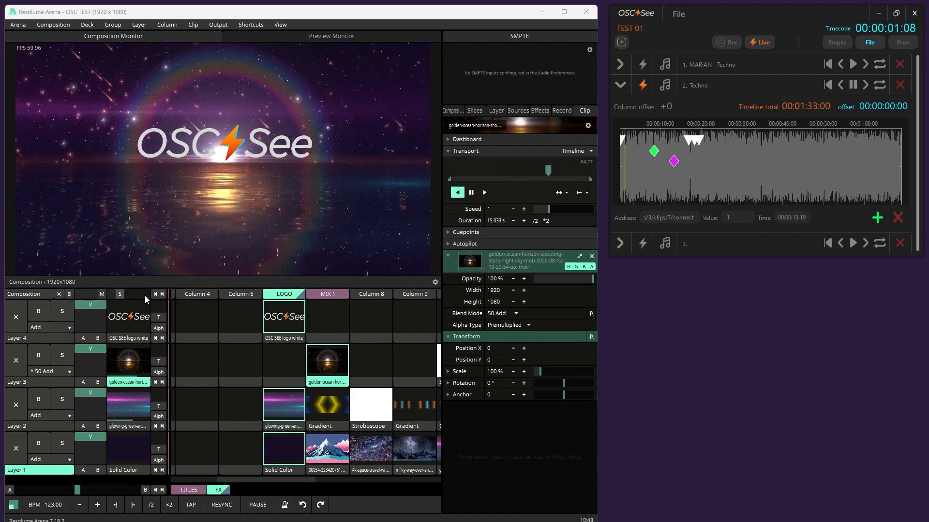
pyautogui.click(59, 294)
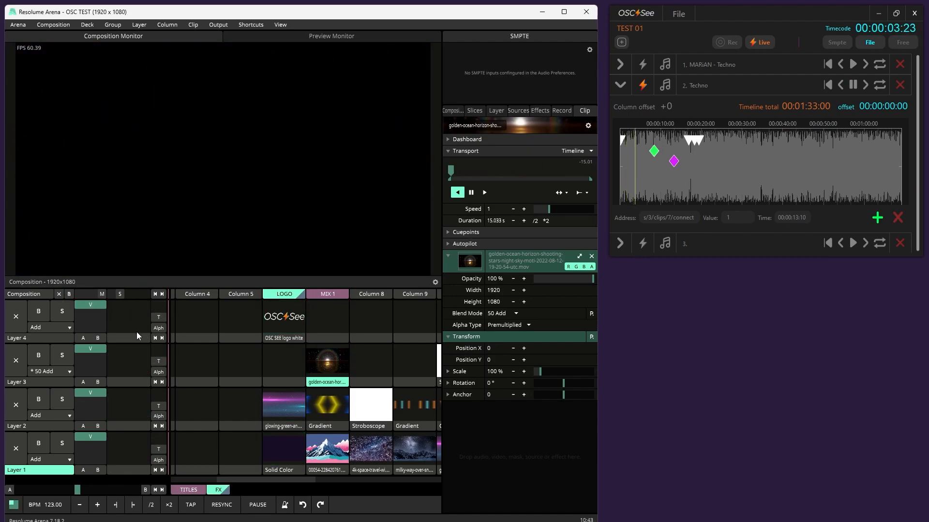